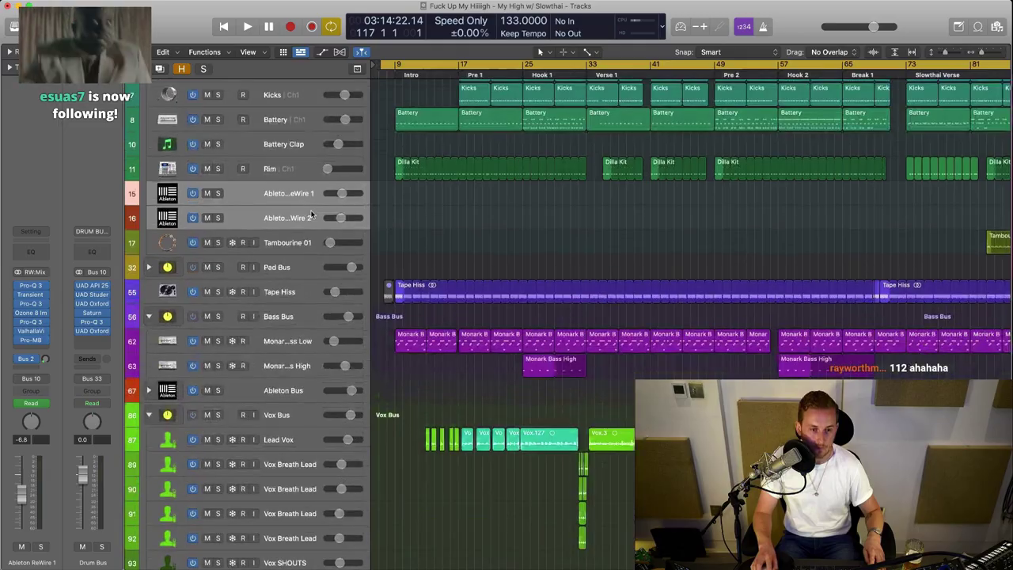
- Set the cycle range to bars 17 to 33 and play the soloed Ableton ReWire 1 drum loop
scroll(414, 211, up, 6)
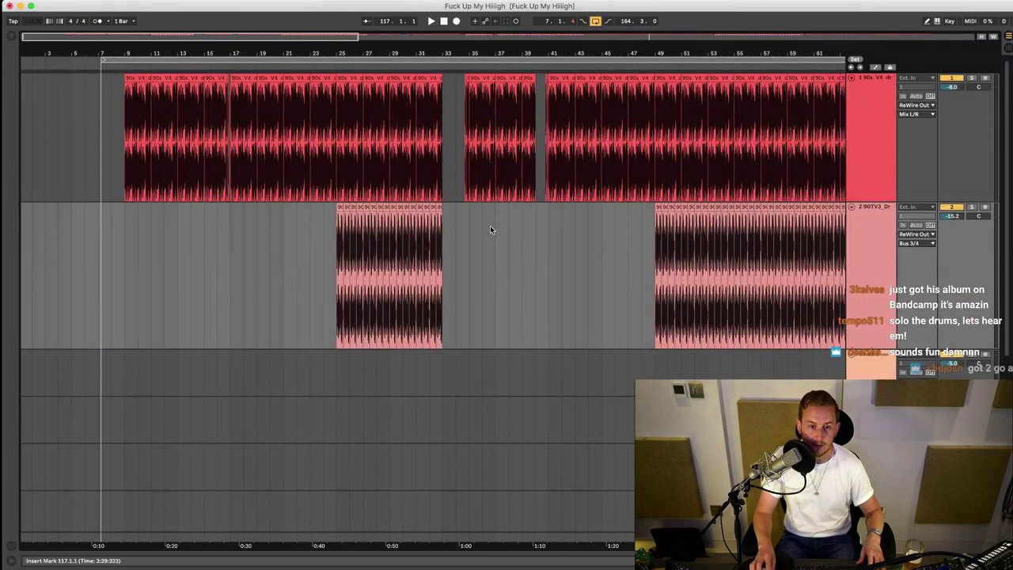
drag(513, 55, 197, 51)
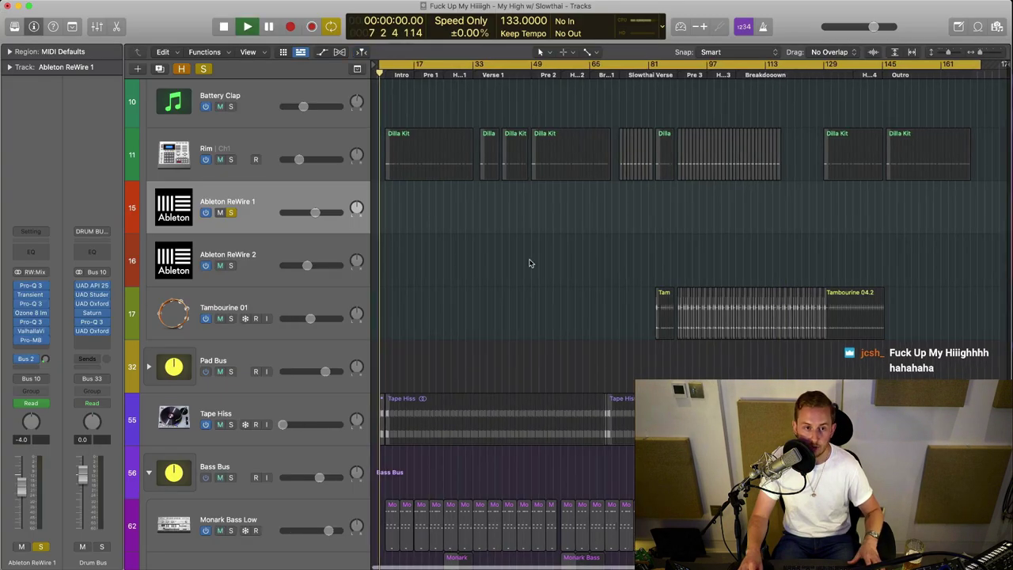
scroll(550, 354, up, 3)
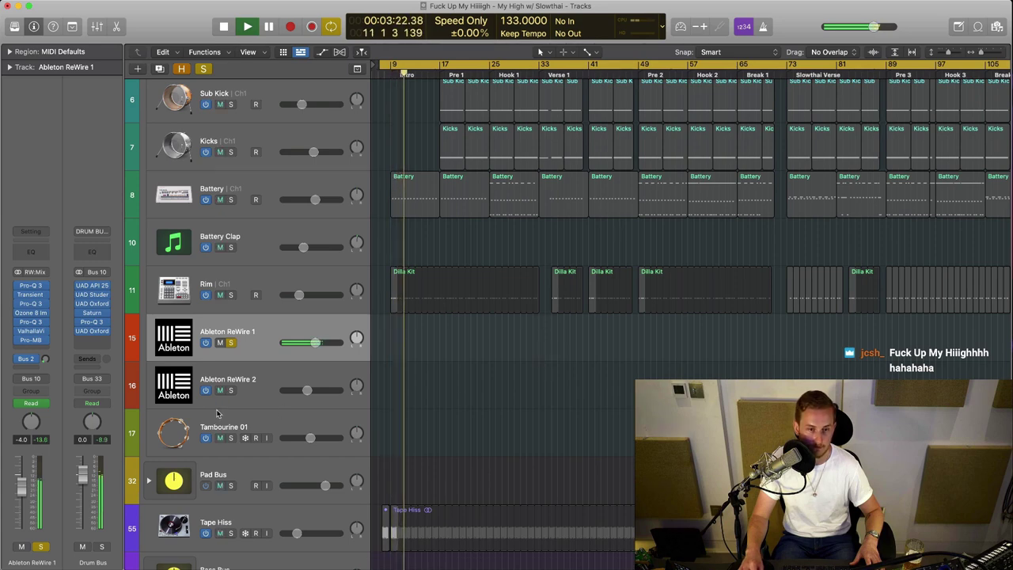
scroll(444, 158, up, 3)
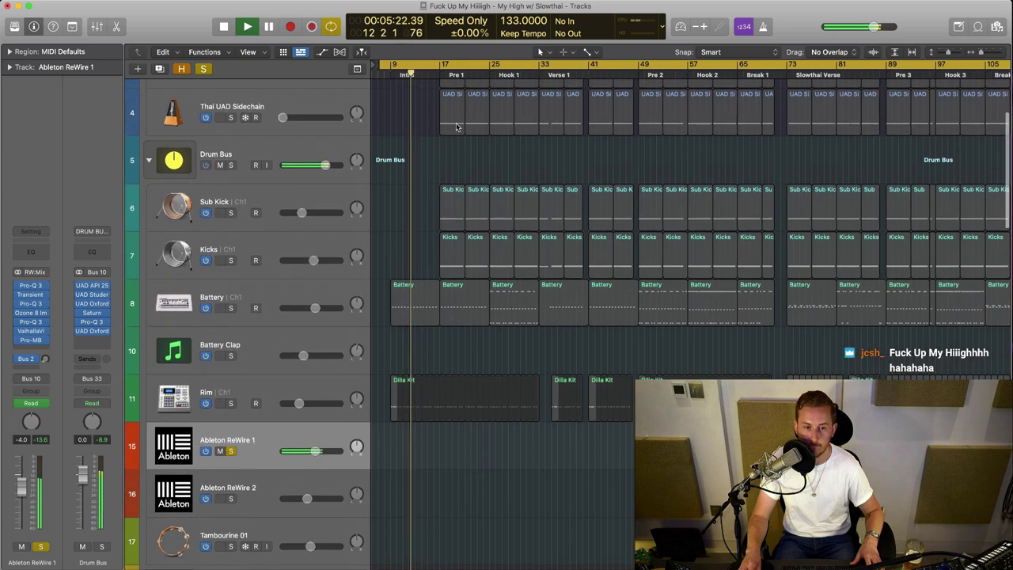
scroll(456, 99, up, 3)
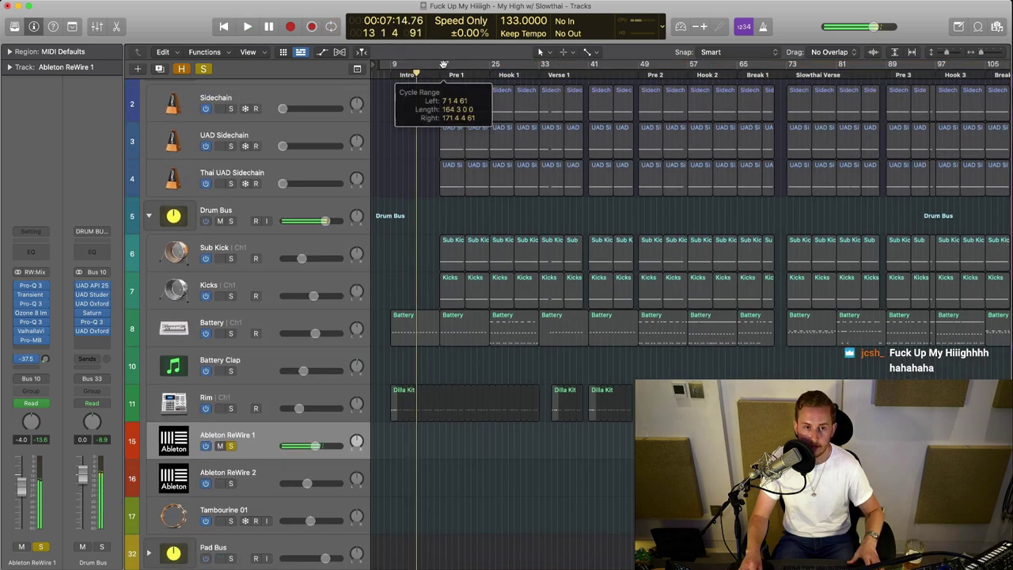
mouse_move(444, 63)
mouse_down()
mouse_move(526, 64)
mouse_move(448, 63)
mouse_up()
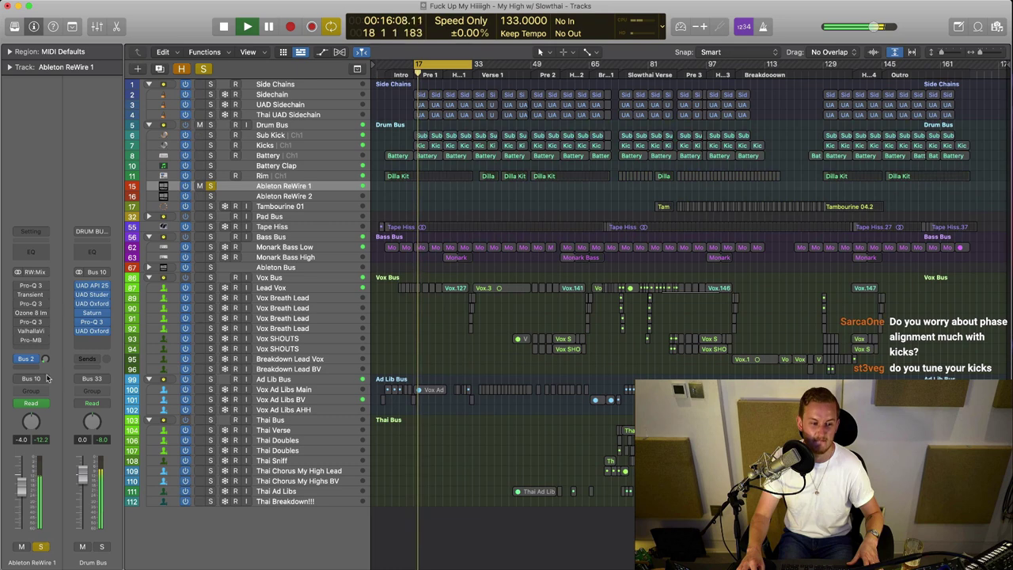
key(space)
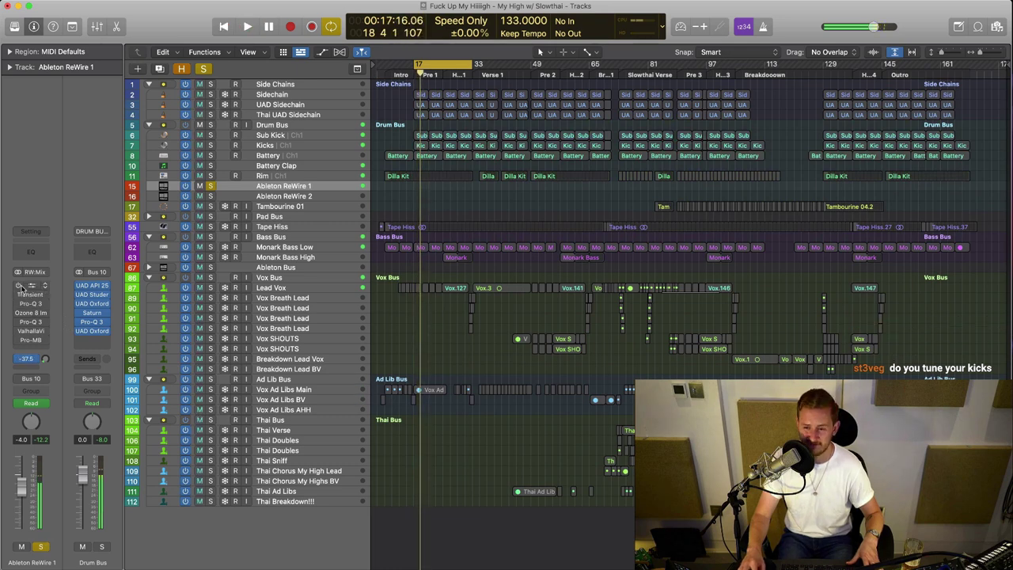
- Re-enable the first Pro-Q 3 on Ableton ReWire 1, open its EQ curve and audition it over the loop
click(29, 286)
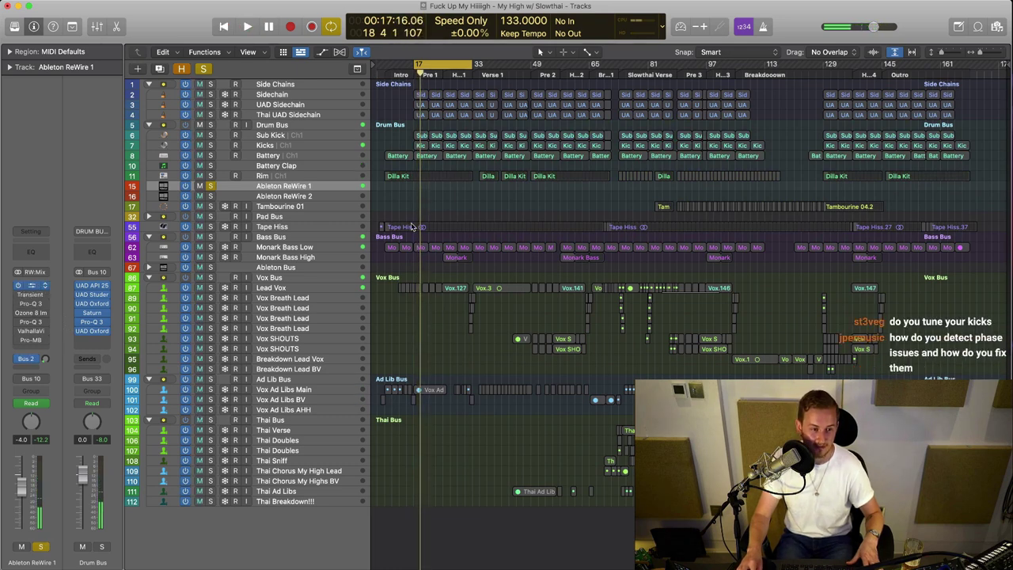
drag(893, 203, 650, 77)
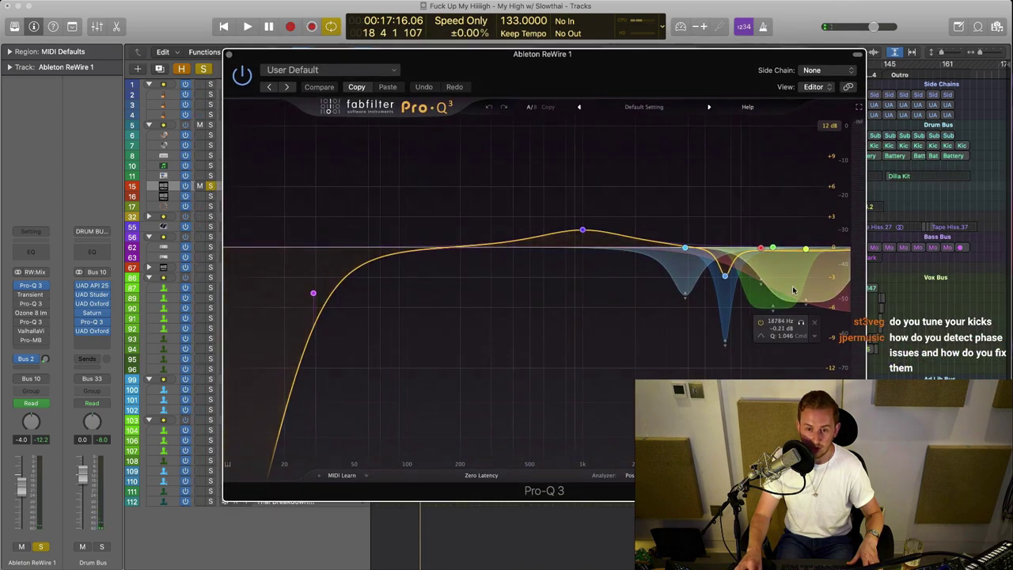
key(space)
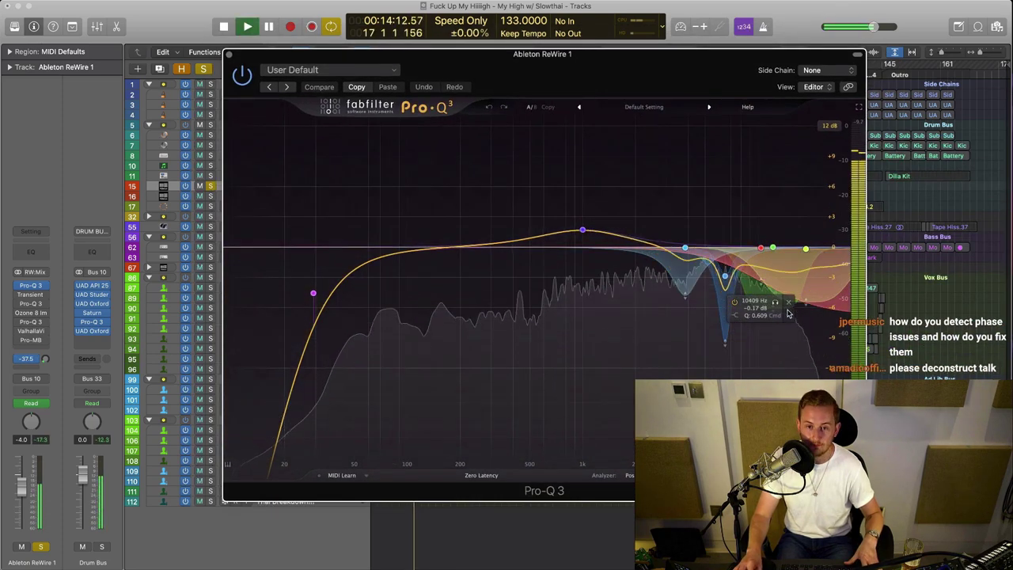
key(space)
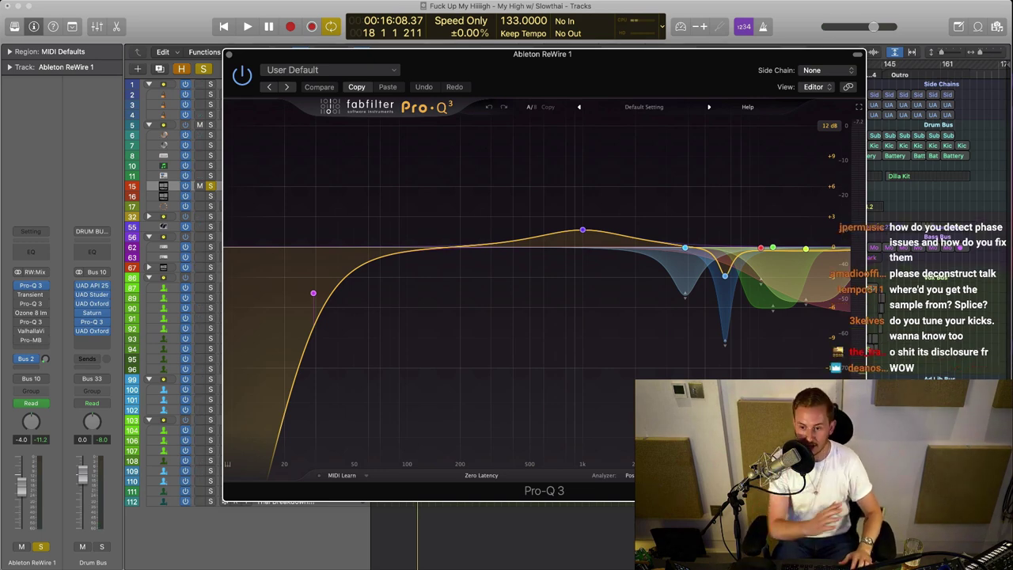
- Re-enable the transient plug-in on Ableton ReWire 1 and compare a following Pro-Q 3 active and bypassed during playback
click(30, 294)
mouse_move(543, 280)
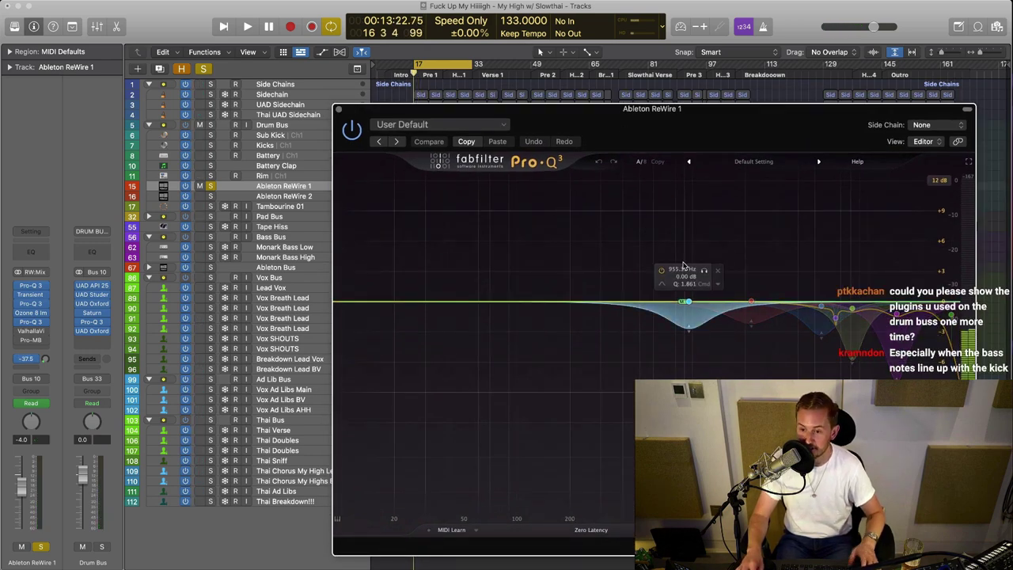
key(space)
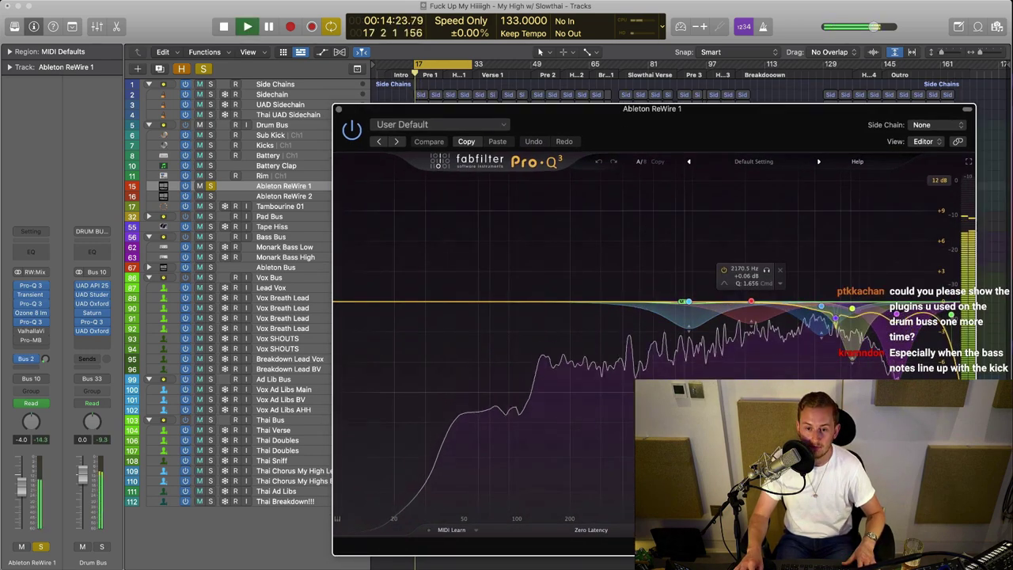
click(351, 131)
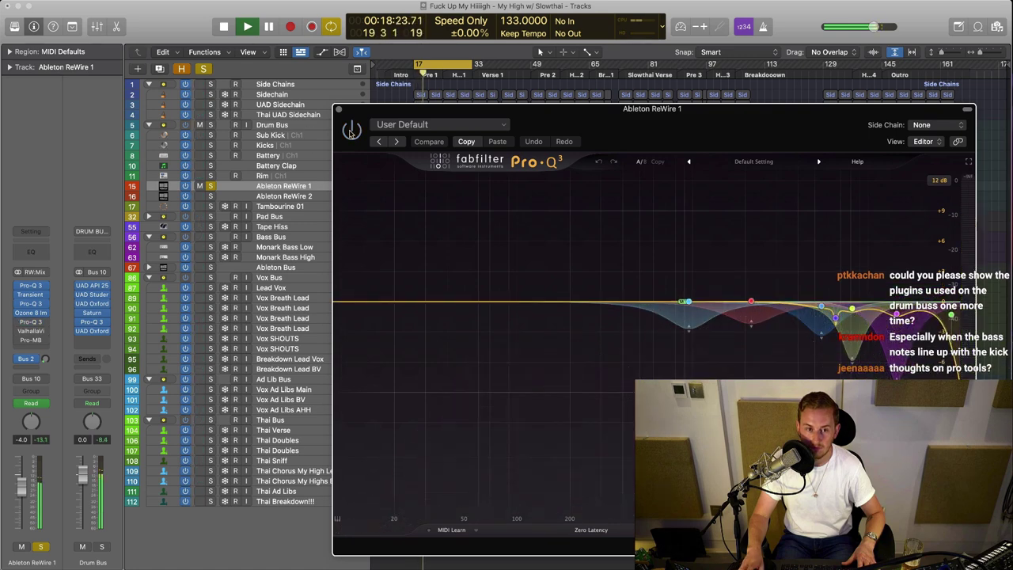
- Audition the soloed Rim track at -15.3 dB, and solo the Battery track together with its output channels
key(space)
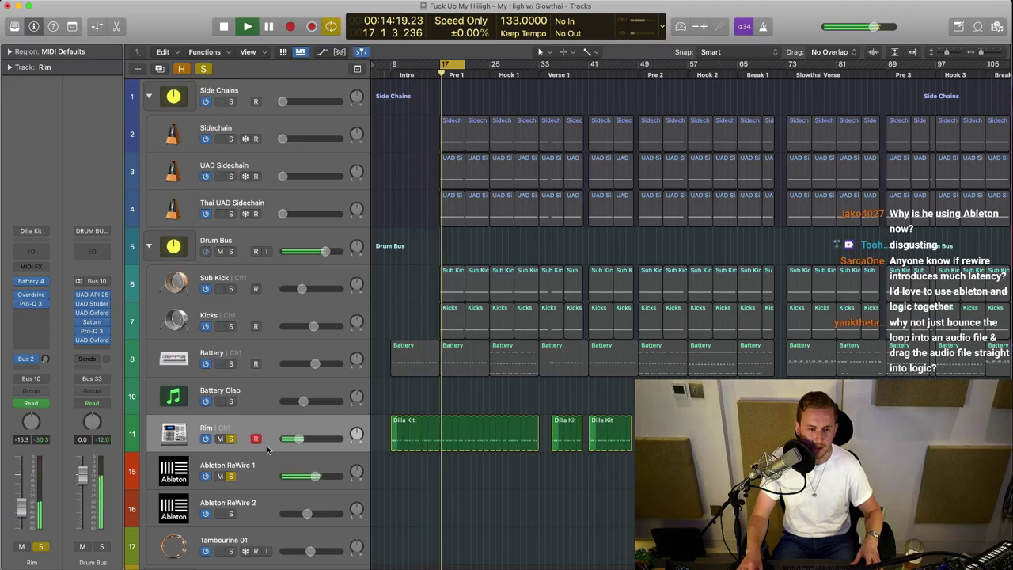
drag(320, 443, 299, 439)
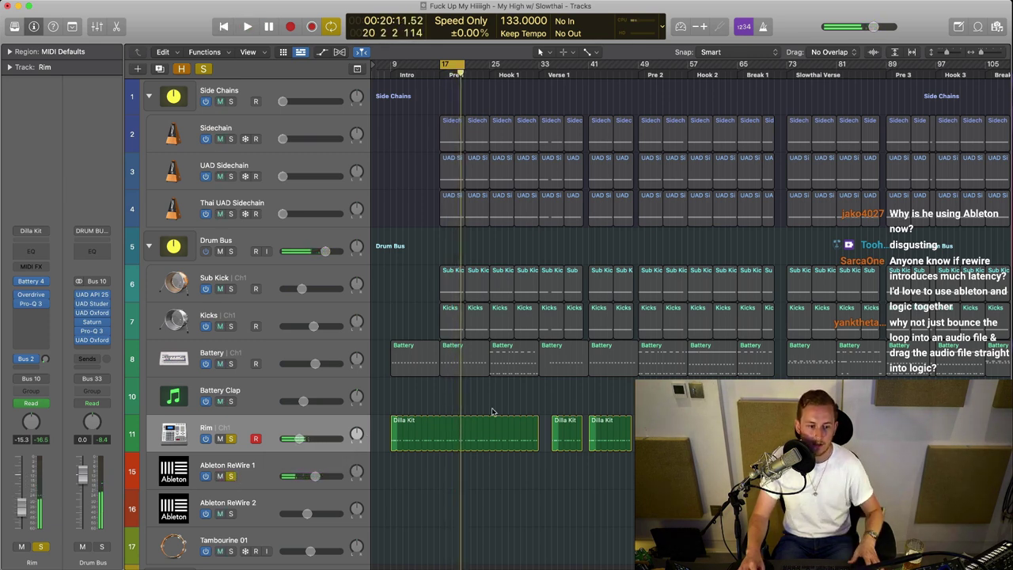
click(268, 375)
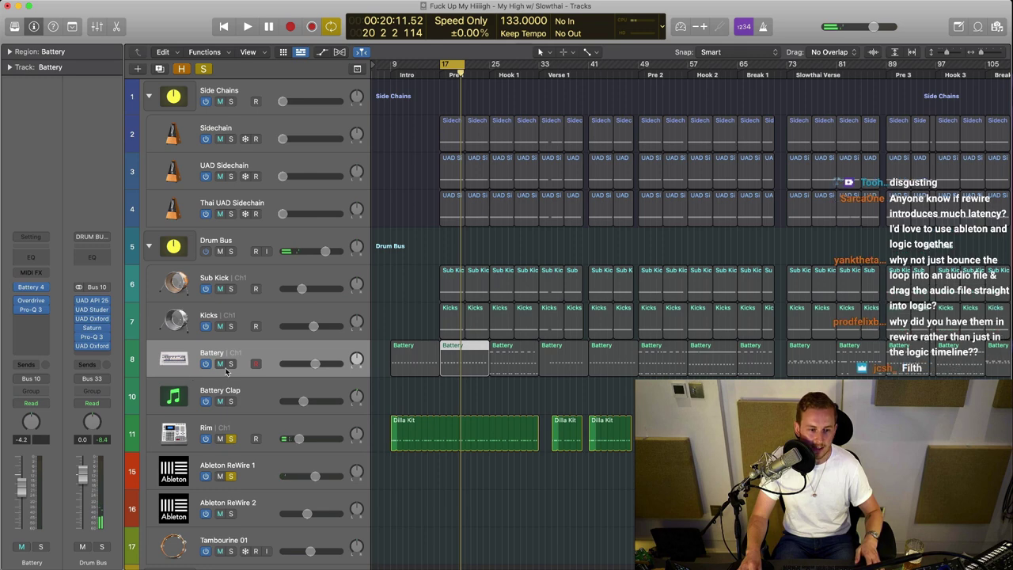
key(space)
key(x)
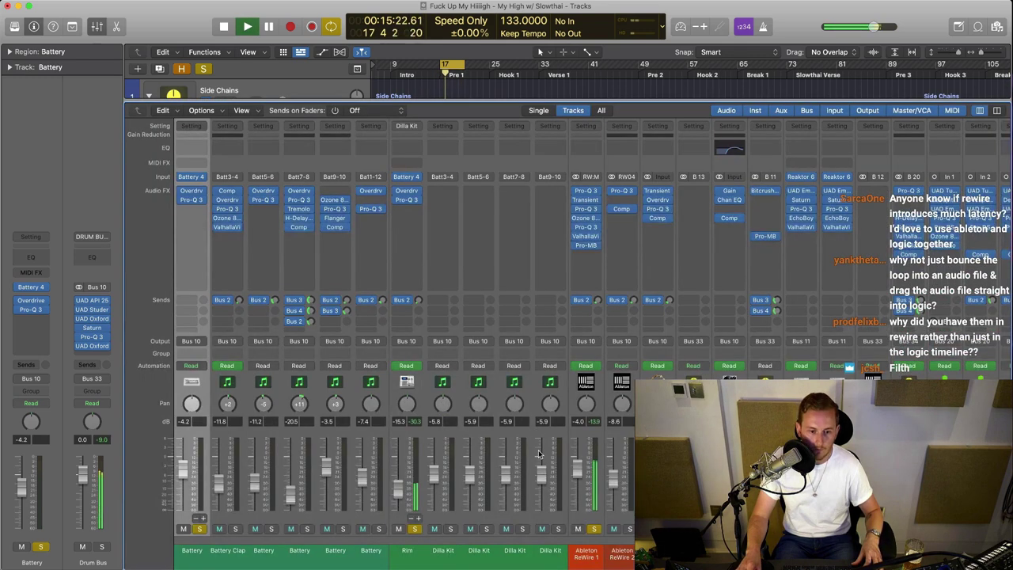
drag(308, 529, 448, 538)
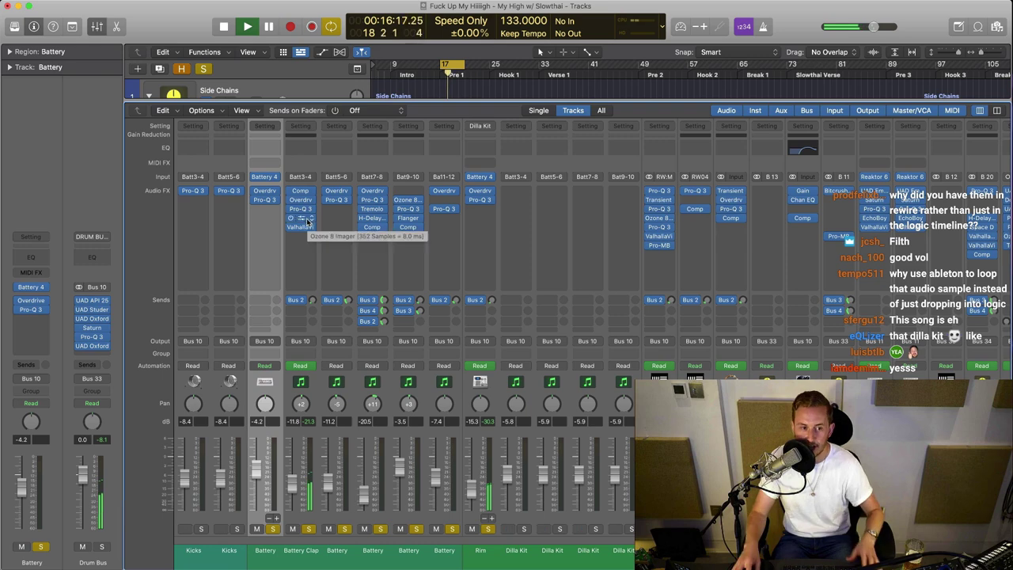
key(x)
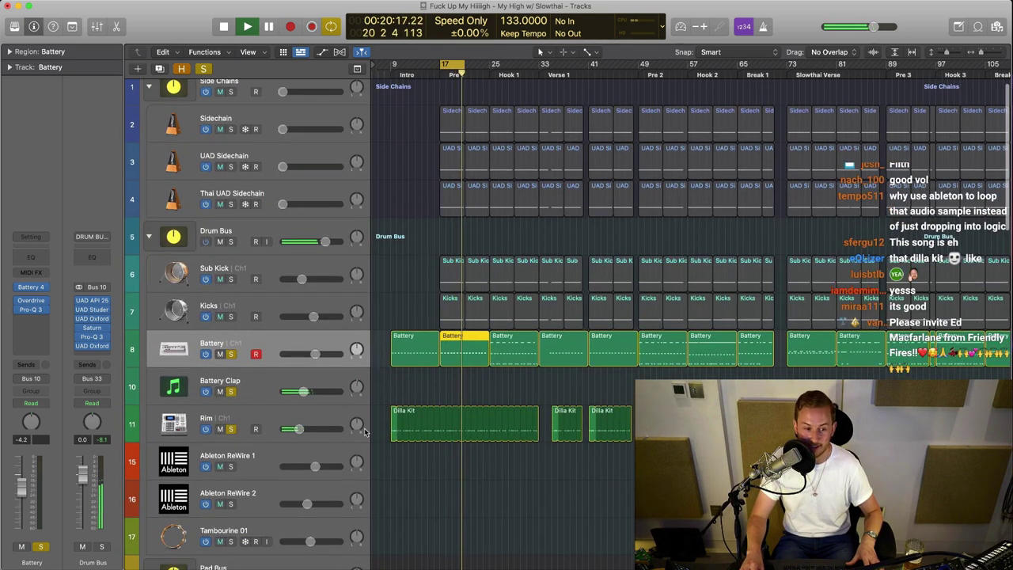
- Solo the Kicks track and its additional output channels in the mixer
click(232, 317)
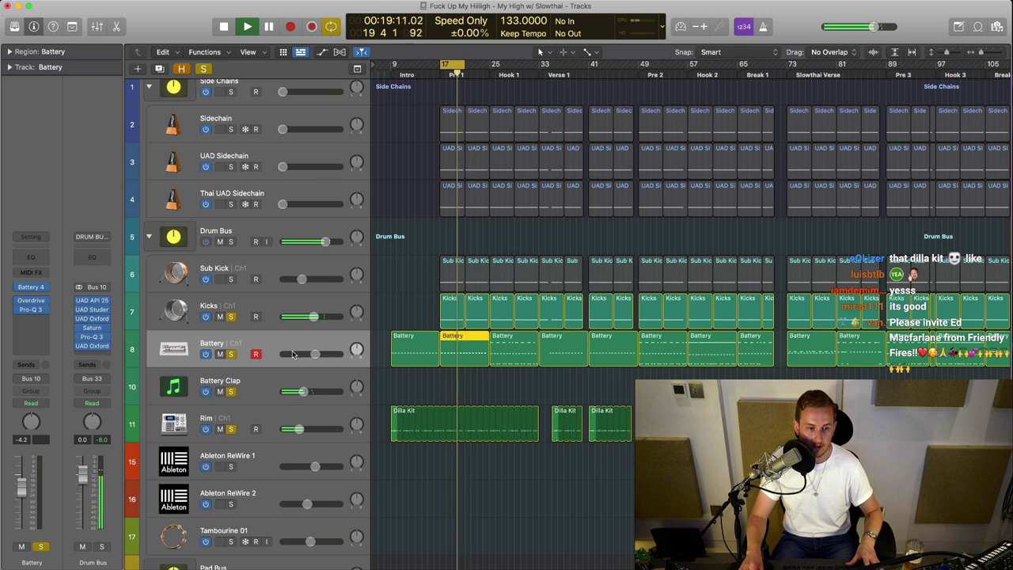
key(x)
scroll(483, 511, left, 3)
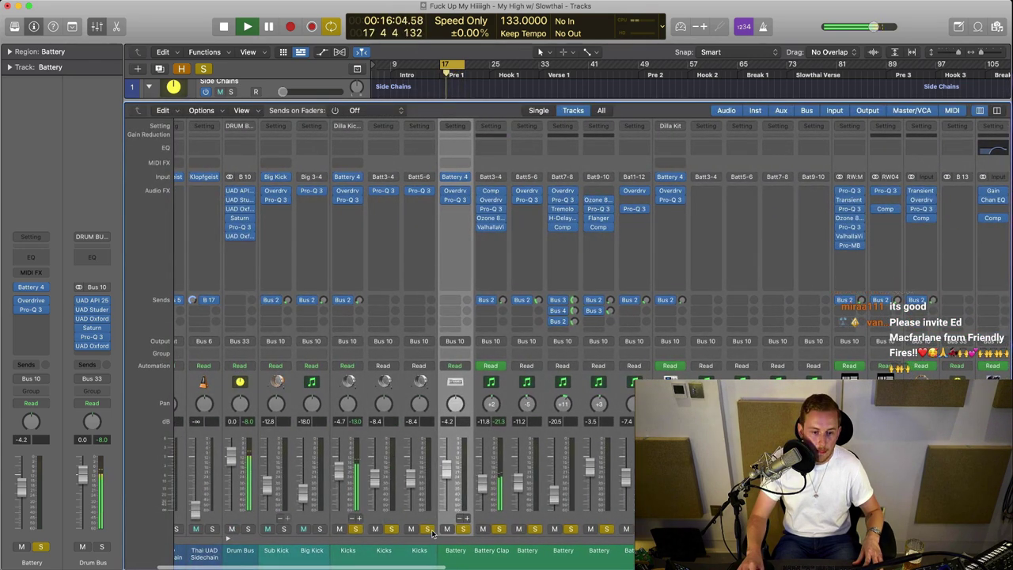
scroll(432, 535, left, 1)
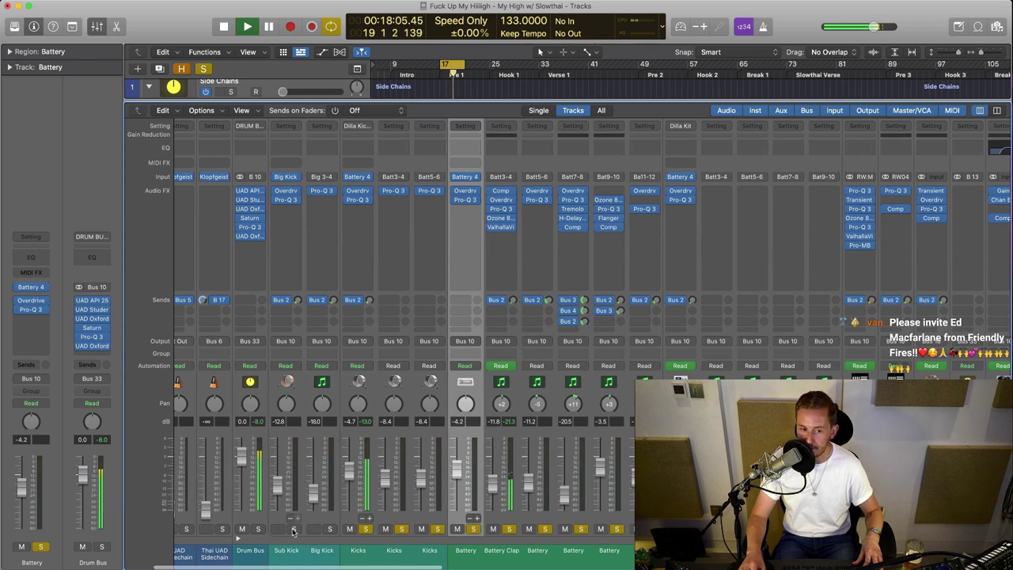
- Solo the Sub Kick and Big Kick channels and return to the track arrangement
click(294, 529)
click(333, 530)
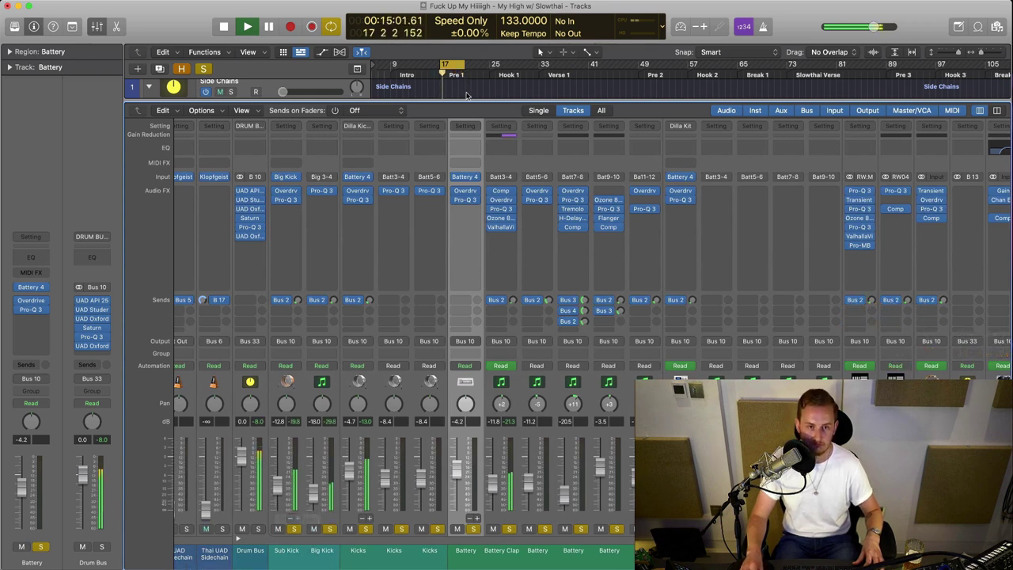
key(x)
click(376, 375)
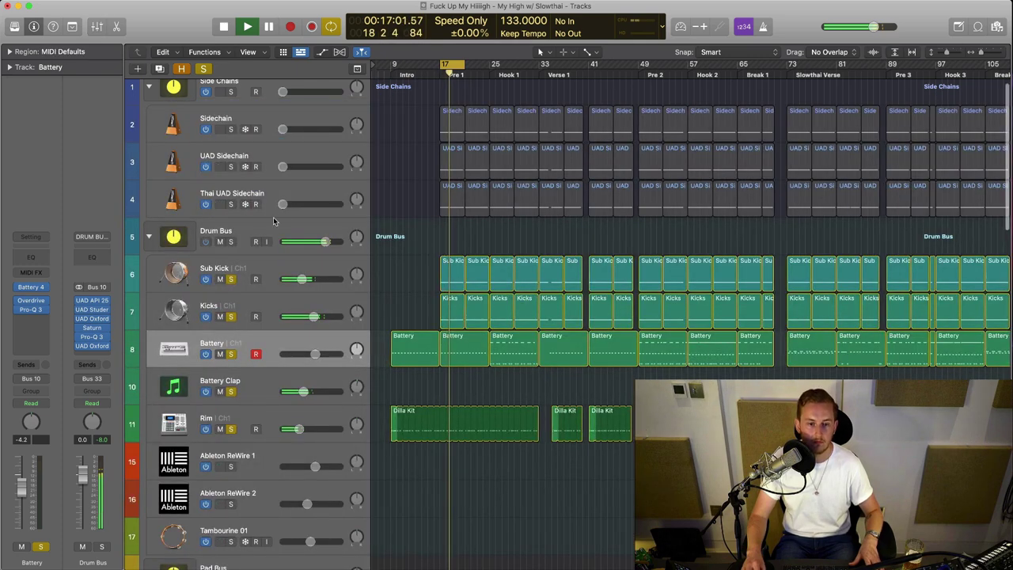
- Take the Rim out of solo and play the loop with Sub Kick, Kicks, Battery and Battery Clap soloed
scroll(223, 300, down, 3)
drag(229, 224, 229, 362)
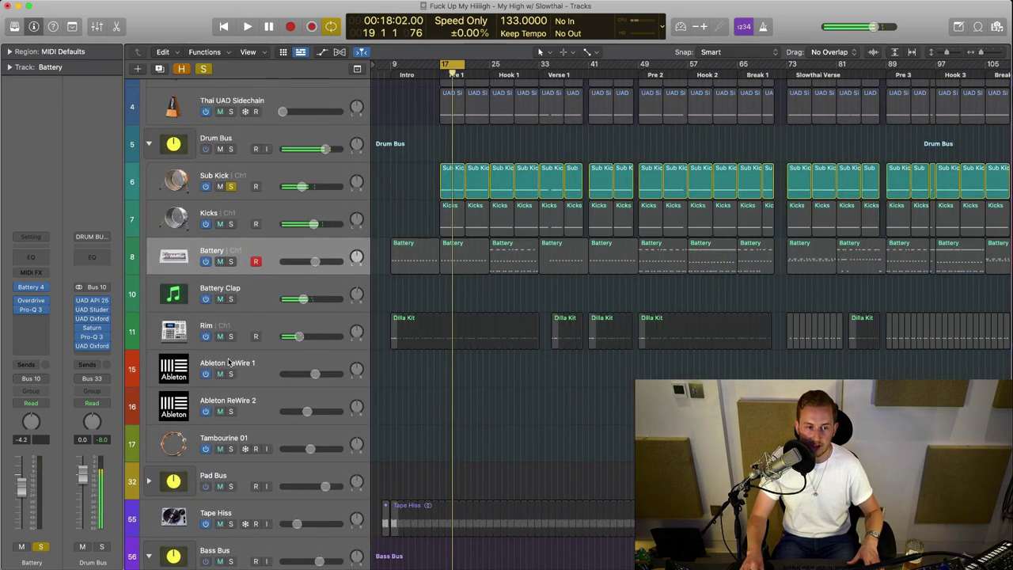
key(space)
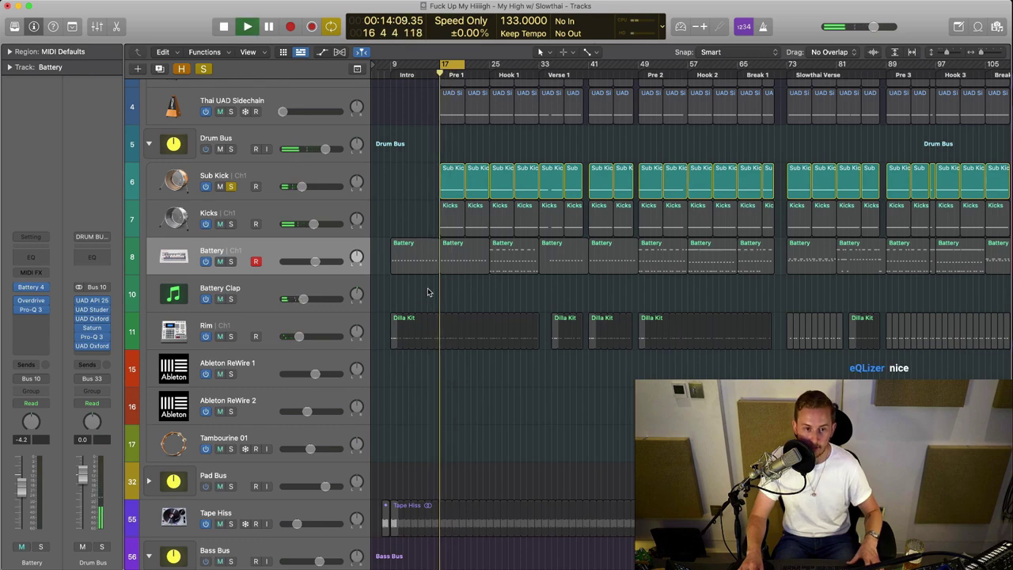
key(x)
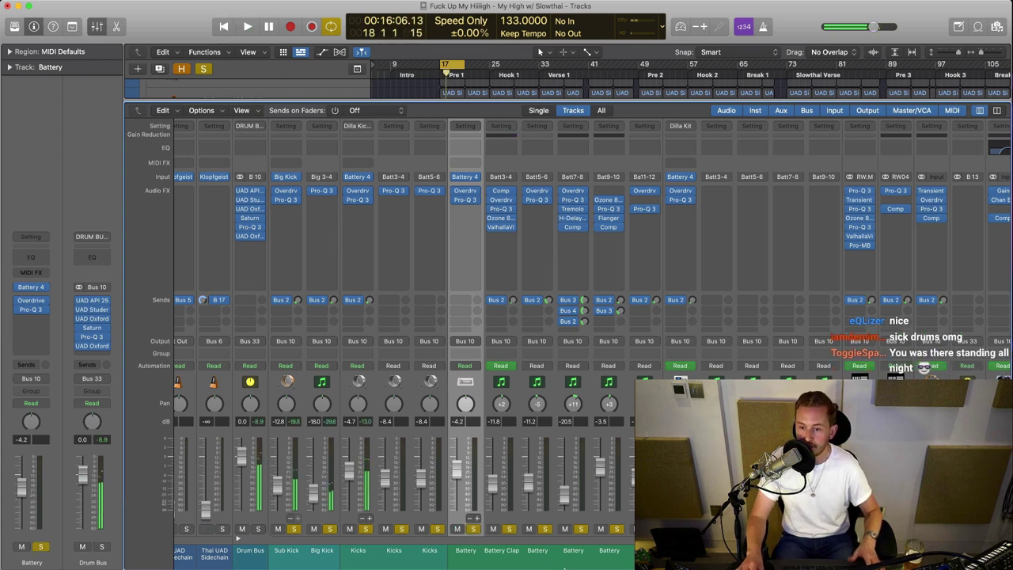
key(space)
key(x)
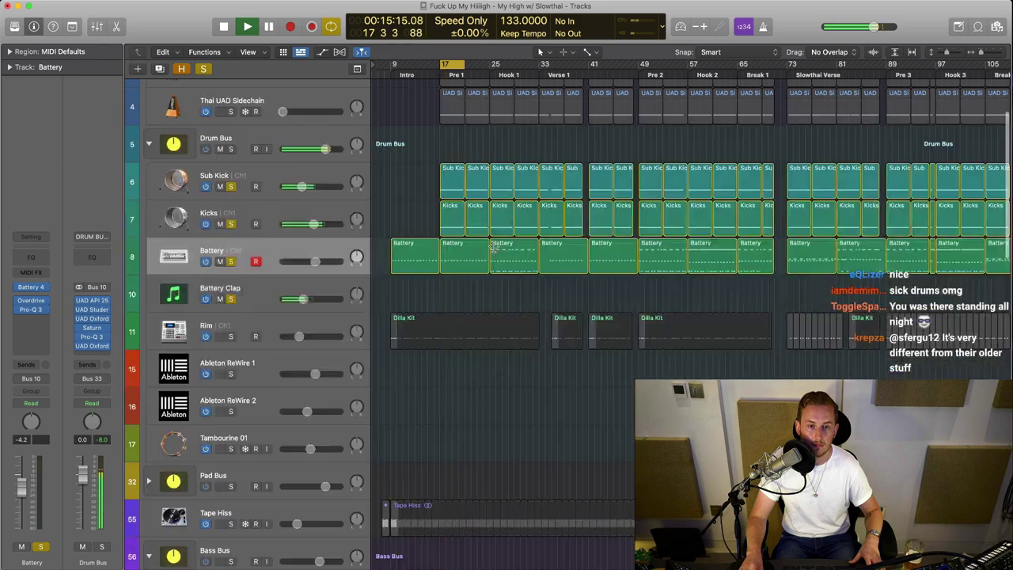
key(space)
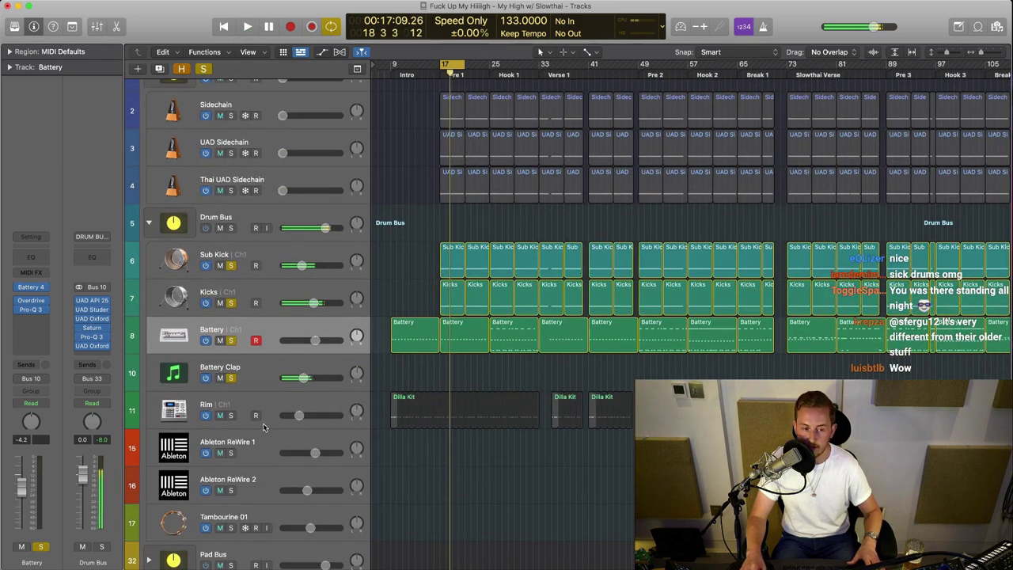
- Solo the tracks from Side Chains down through Tambourine 01 and play the full drum section
key(super+Up)
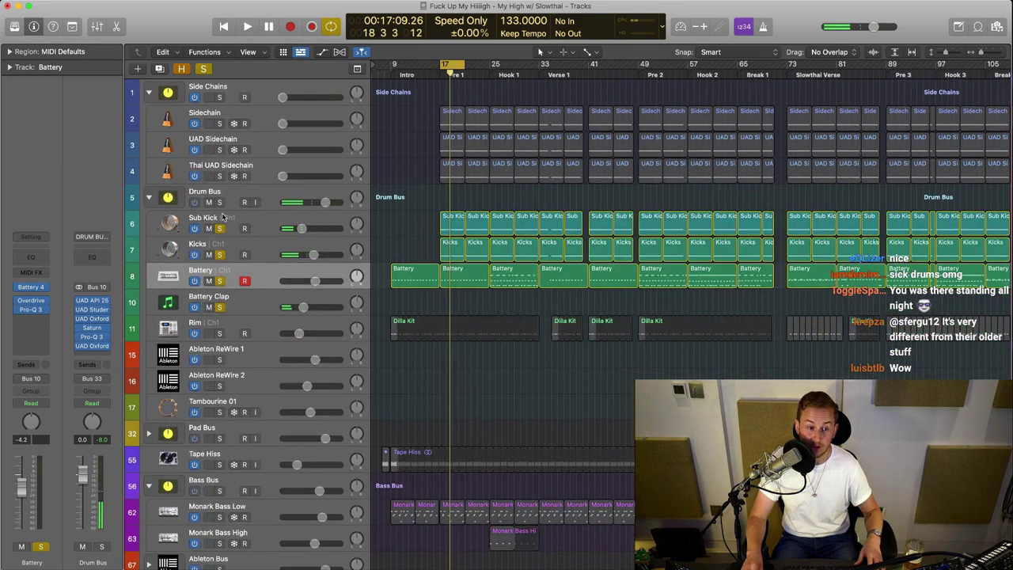
drag(220, 123, 226, 420)
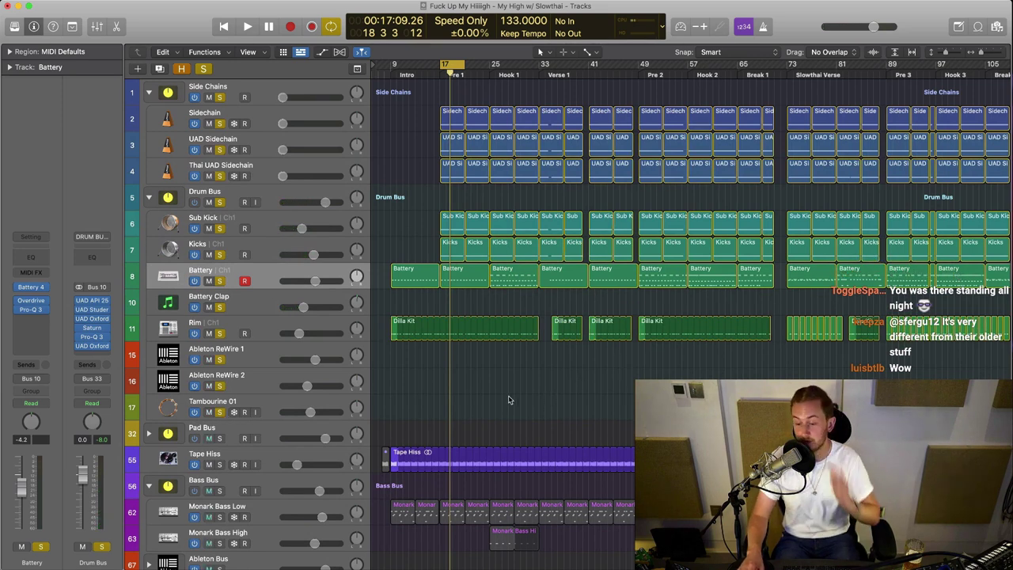
key(space)
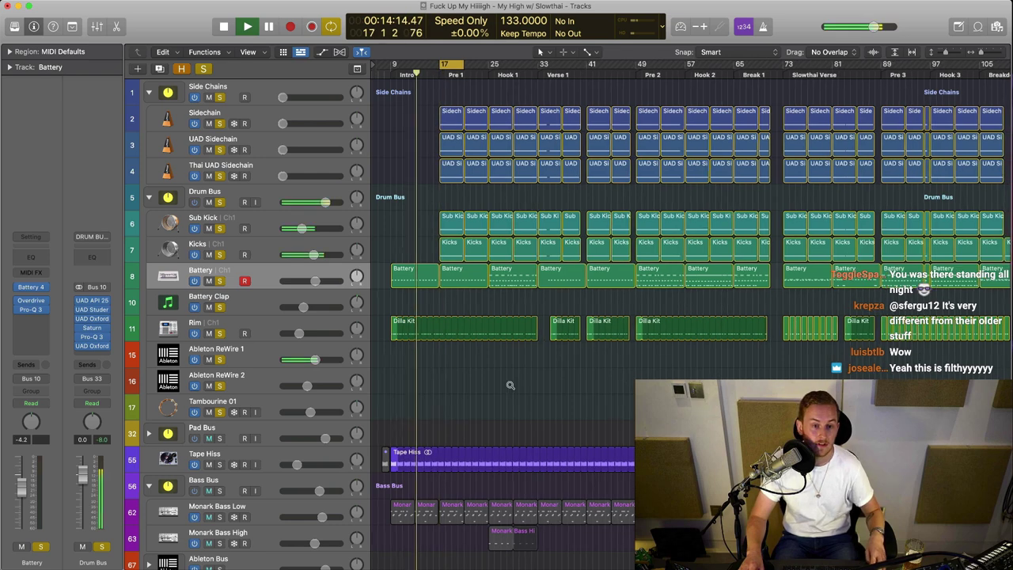
key(super+Left)
- Switch to Ableton Live and zoom in on the drum loop clips around bars 31 to 38
click(268, 196)
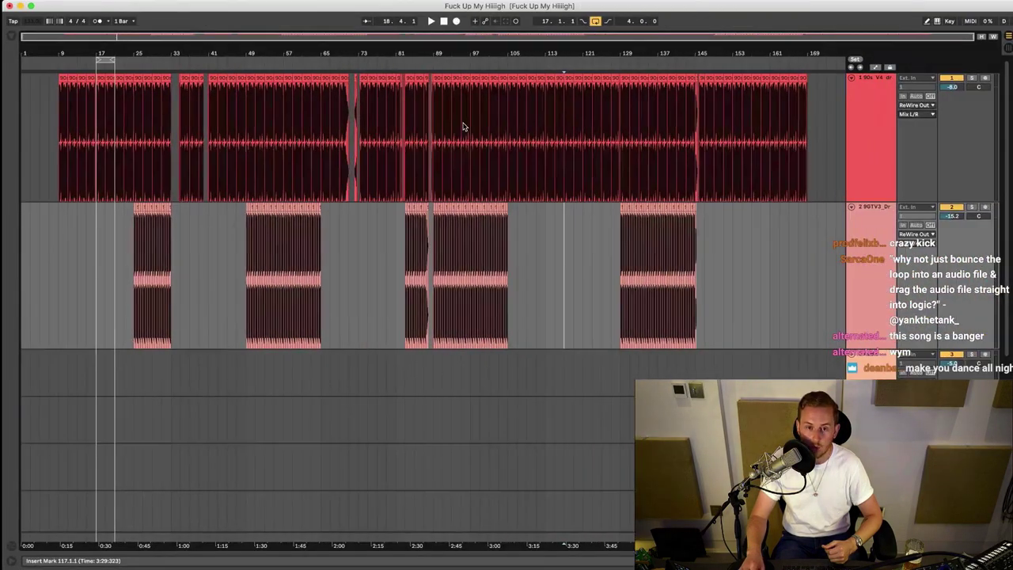
key(z)
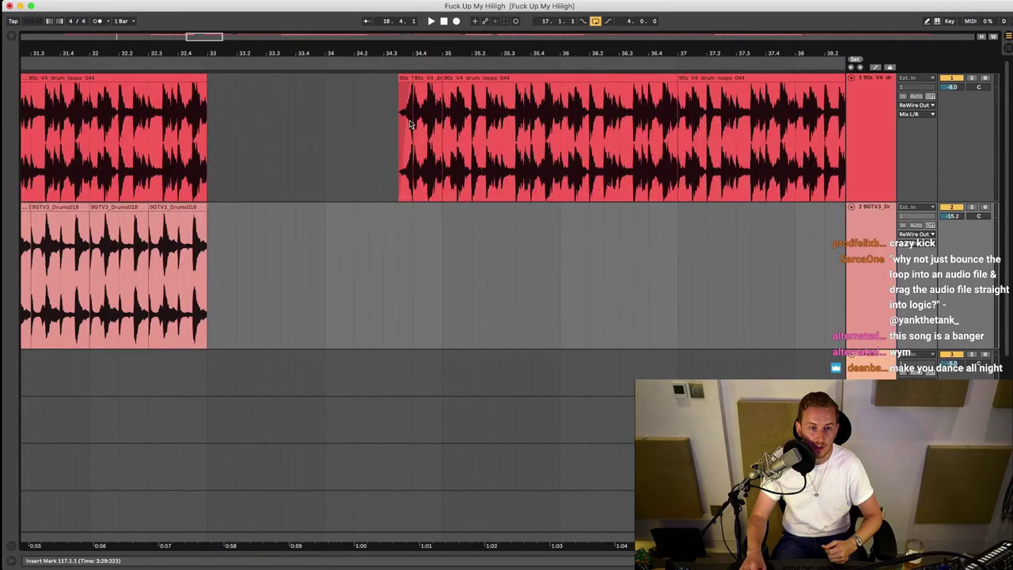
- Play the faded drum loop clip leading into bar 35 on the first track to examine its transition
click(405, 80)
key(z)
click(336, 65)
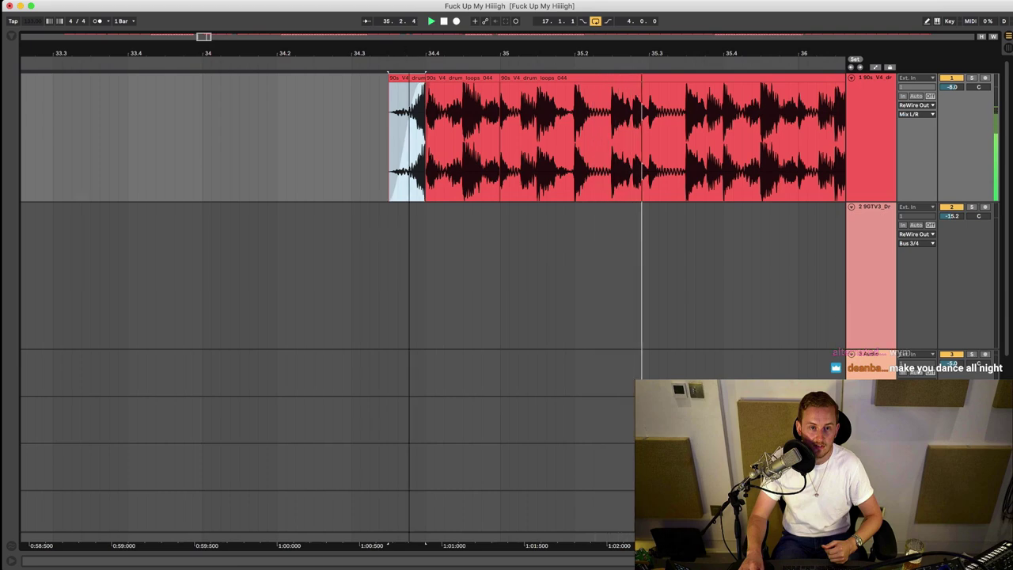
key(minus)
key(minus)
key(minus)
key(space)
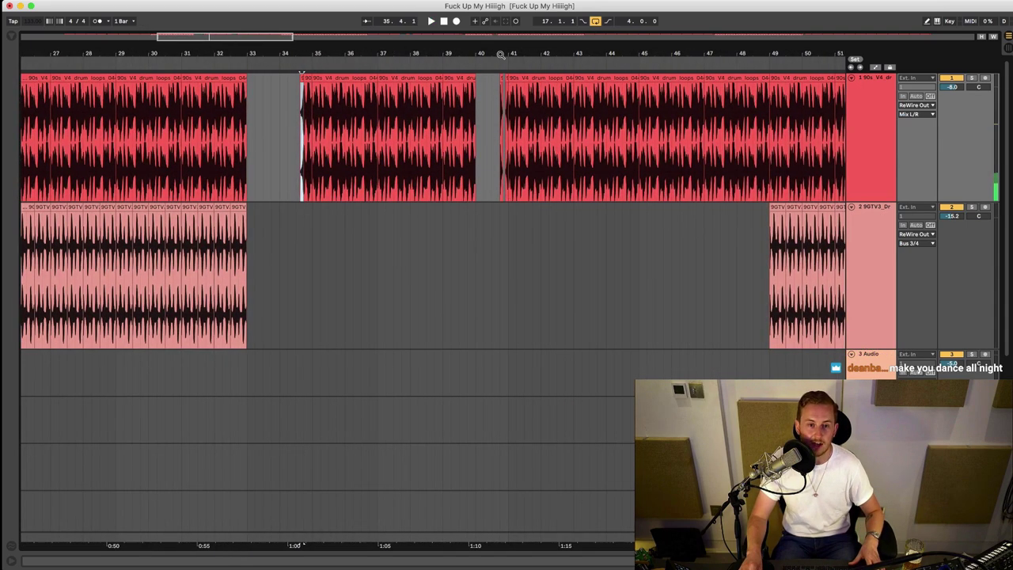
- Play the short drum loop edits just before bar 41, stop playback and switch back to Logic Pro
drag(499, 56, 500, 79)
click(501, 62)
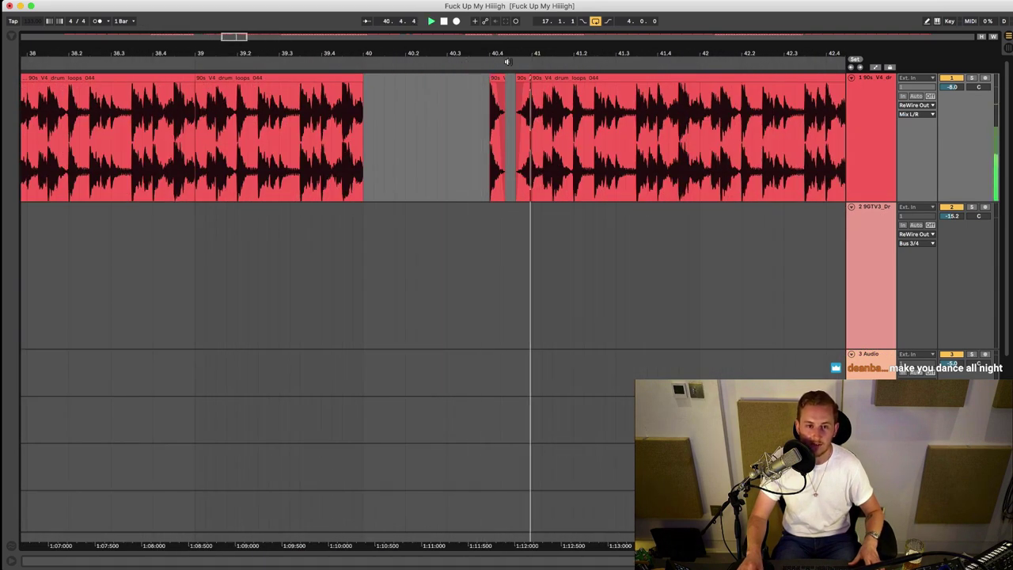
key(minus)
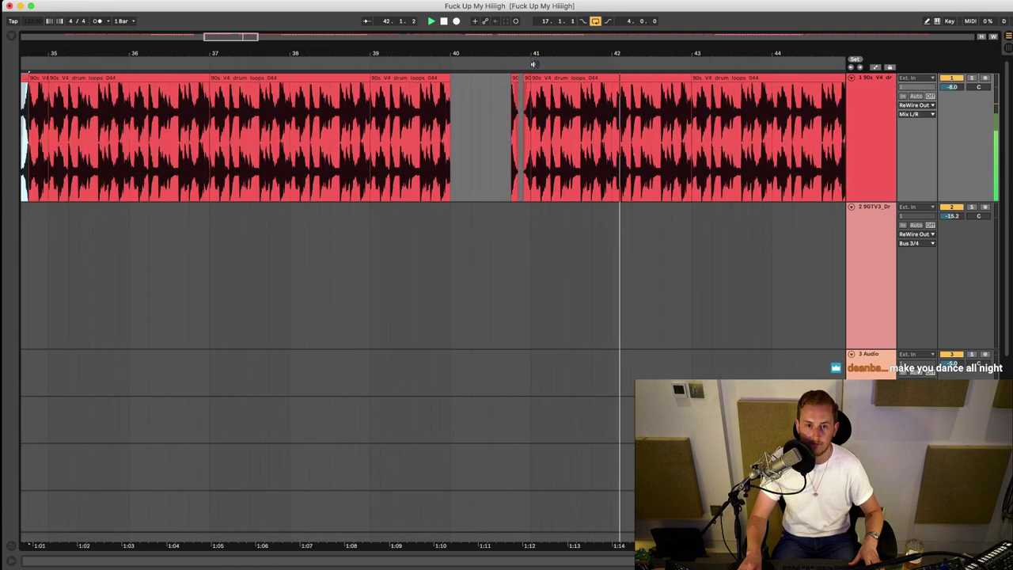
scroll(535, 57, right, 5)
key(space)
key(minus)
key(minus)
scroll(577, 134, right, 3)
scroll(576, 134, right, 5)
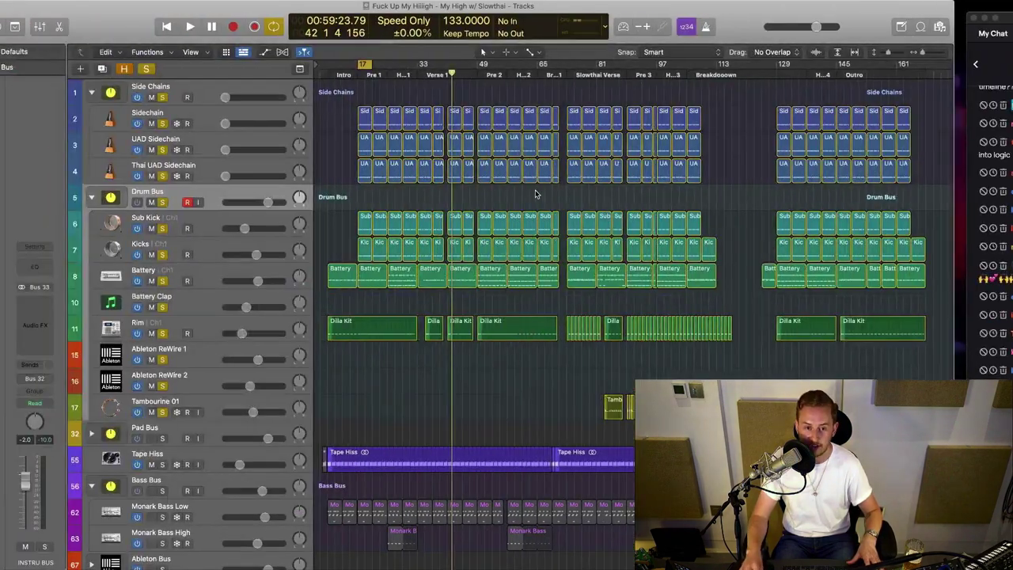
- Close the mixer and compare the soloed drums with the Drum Bus plug-ins bypassed and enabled, leaving them bypassed
key(i)
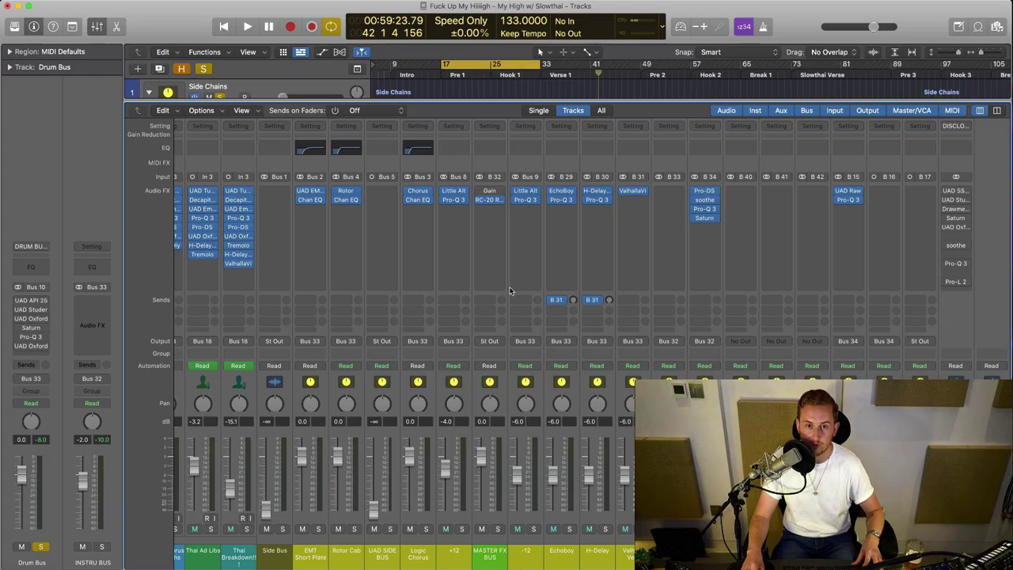
key(x)
key(space)
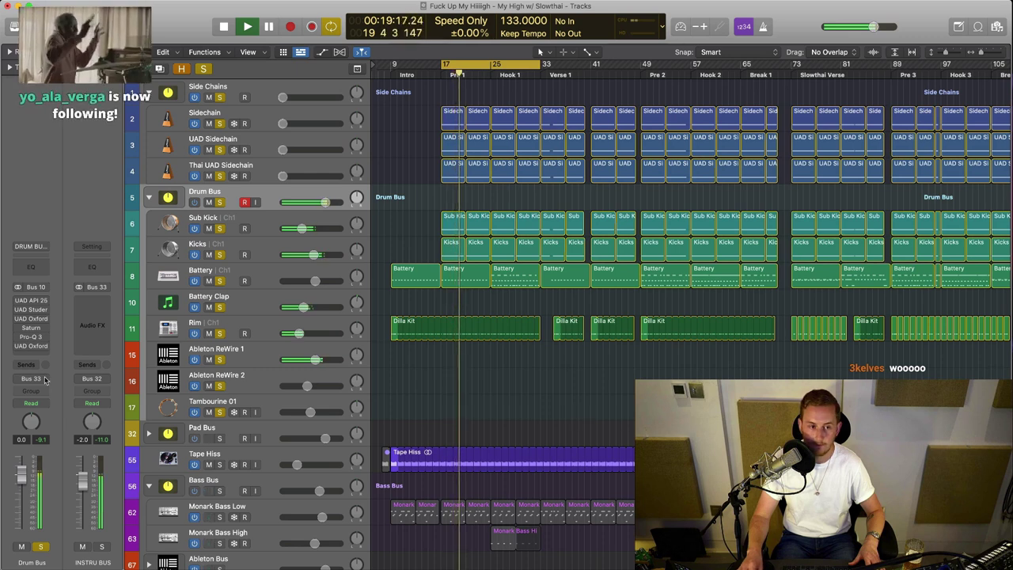
key(space)
drag(18, 302, 32, 346)
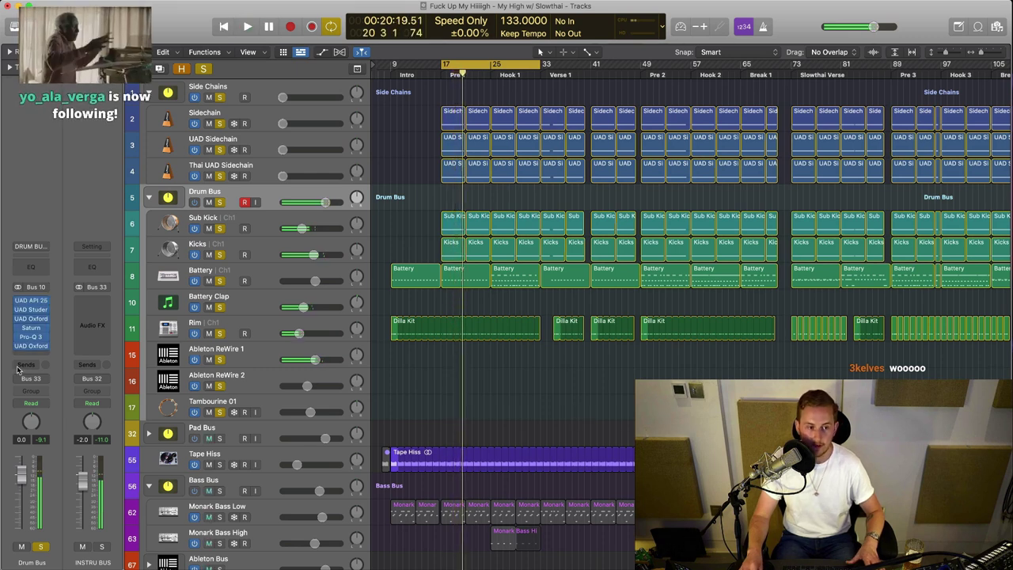
key(space)
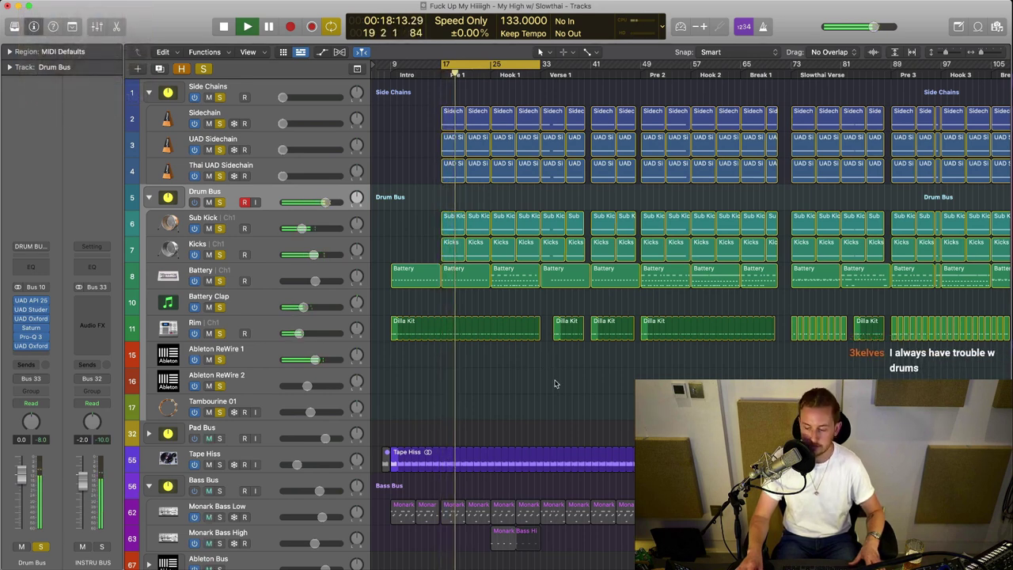
key(space)
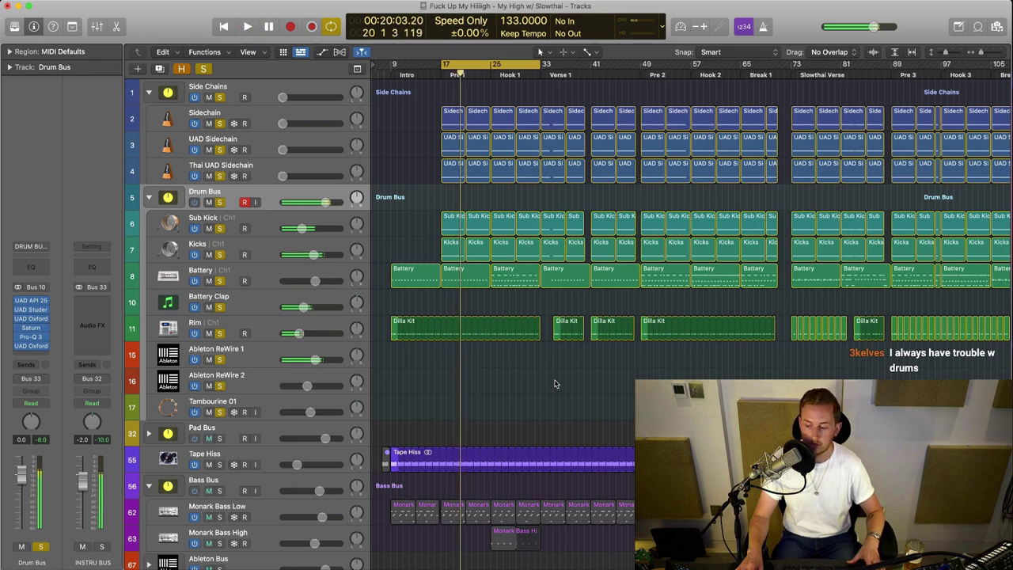
click(30, 300)
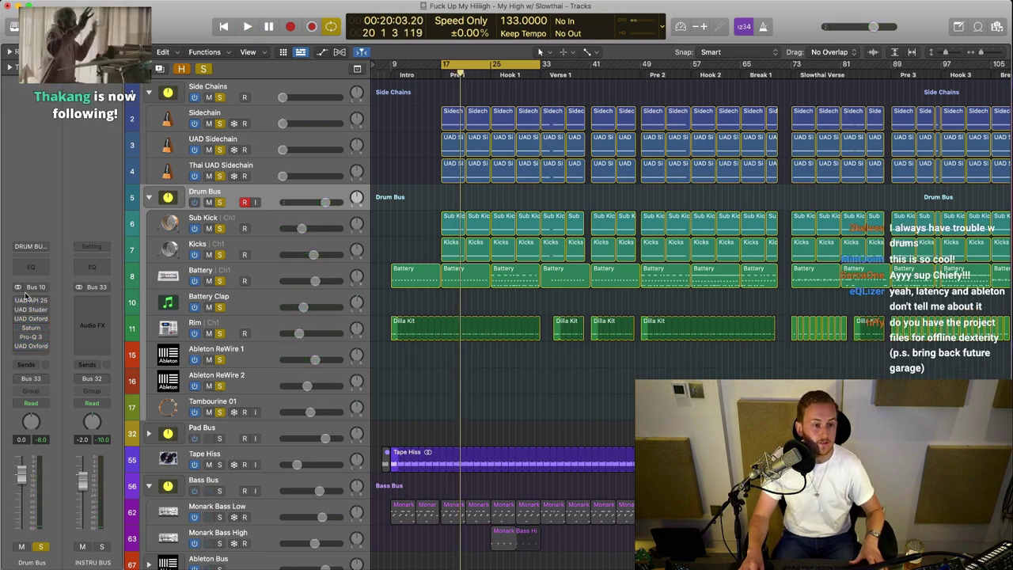
- Examine the settings of the UAD API 2500 compressor on the Drum Bus and close its window
drag(558, 190, 378, 141)
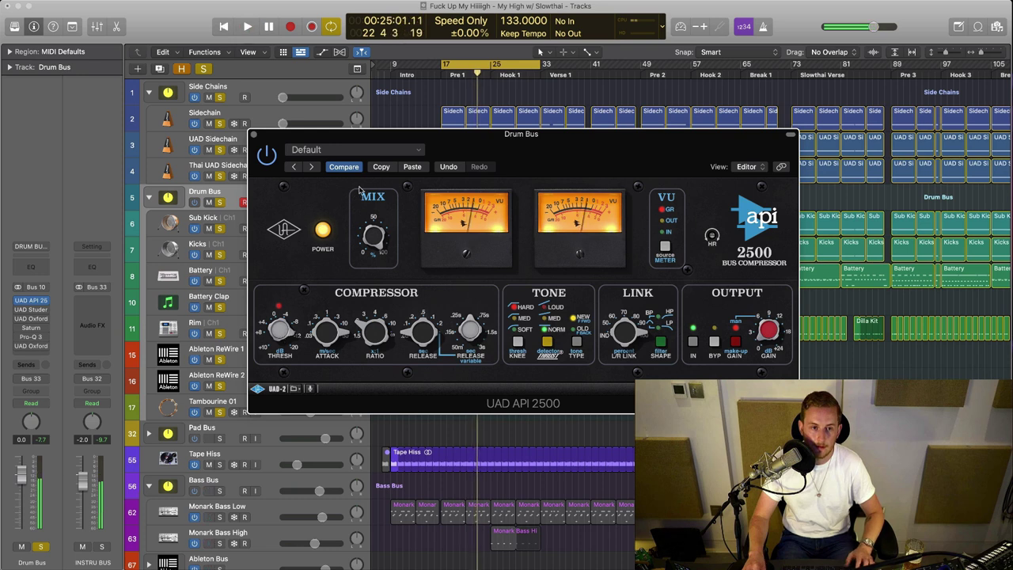
click(351, 169)
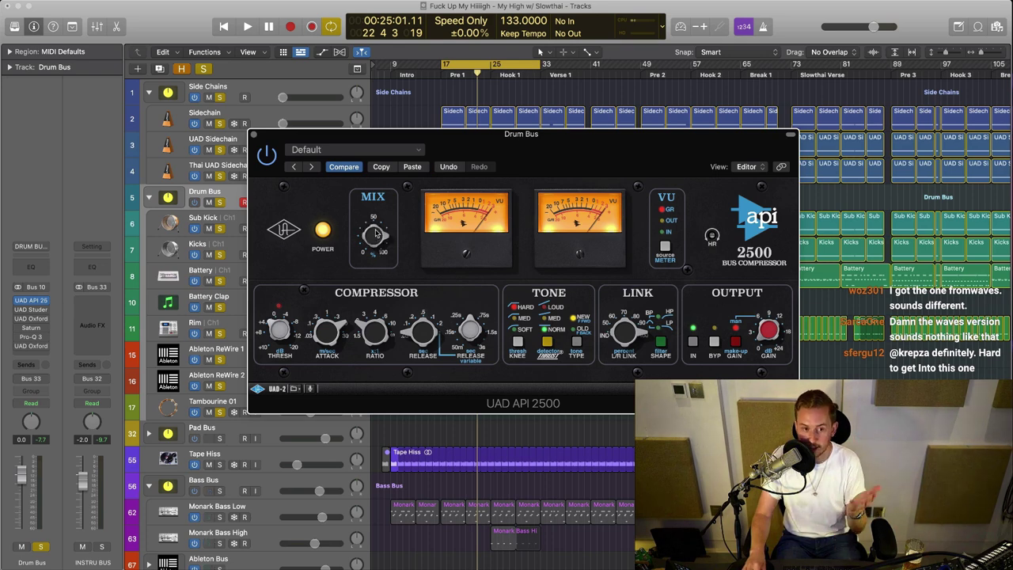
drag(451, 142, 457, 139)
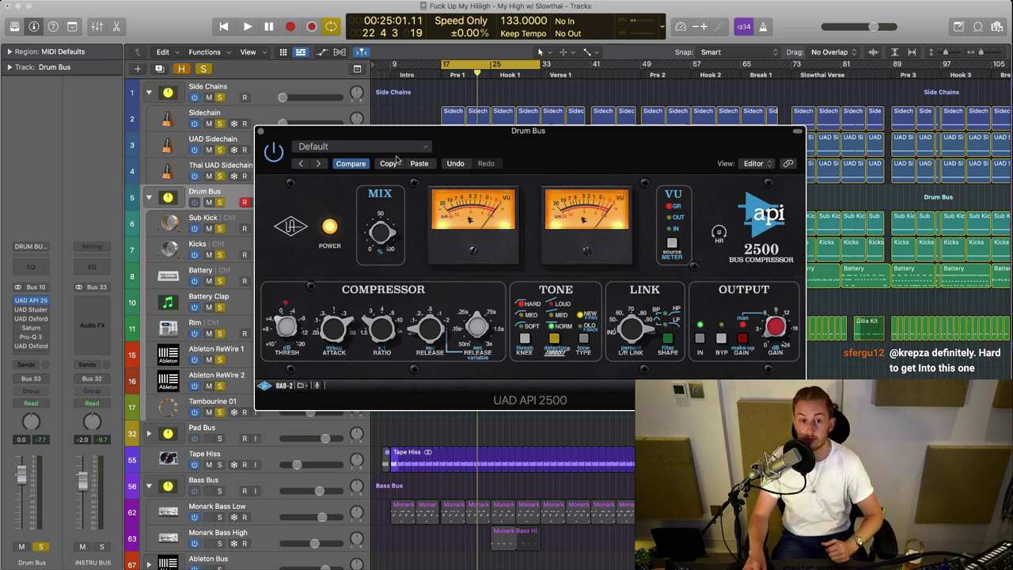
click(262, 133)
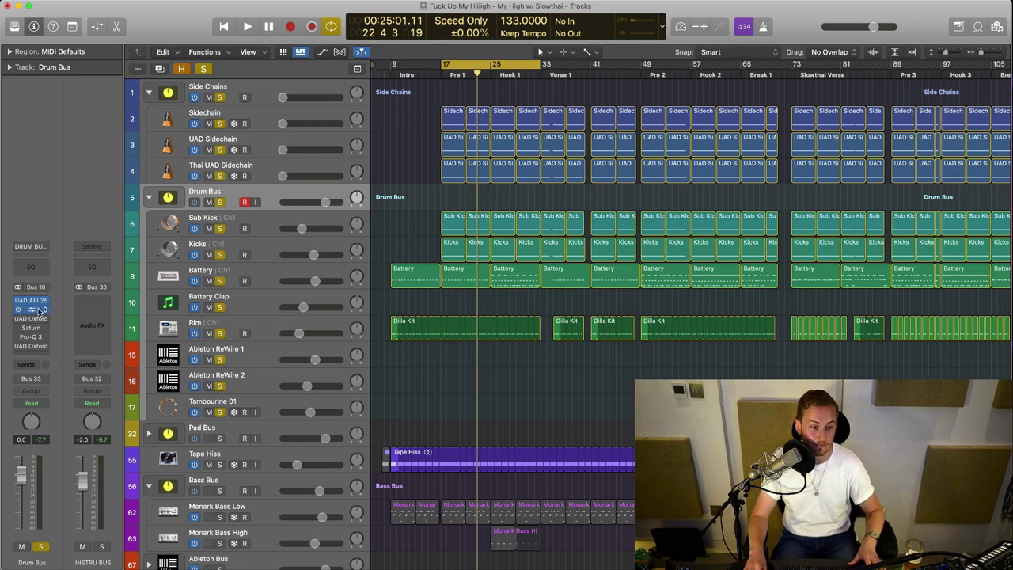
- Open the UAD Studer A800 on the Drum Bus, inspect its hidden calibration controls and play the loop through it
click(31, 309)
drag(618, 182, 500, 85)
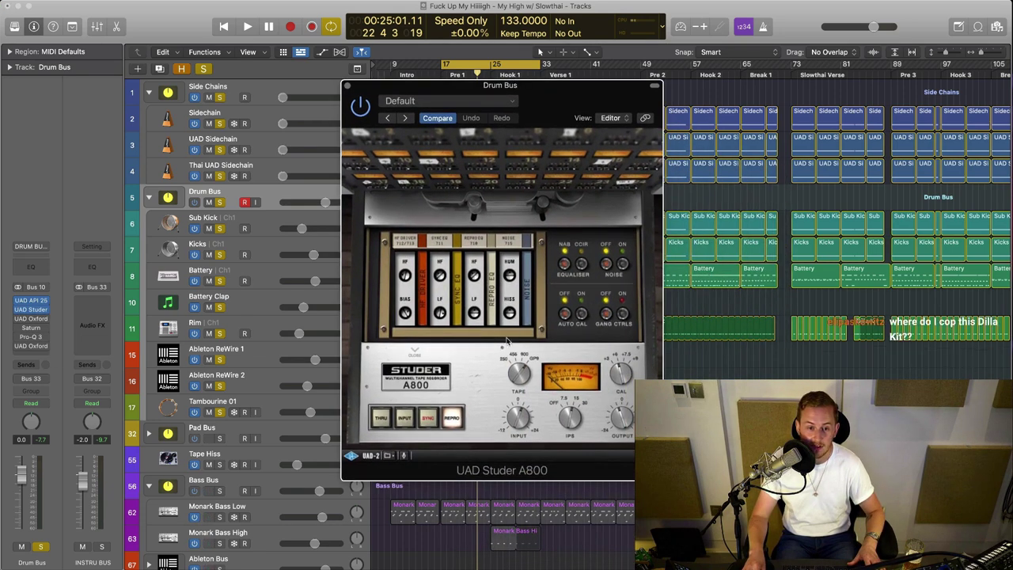
click(412, 354)
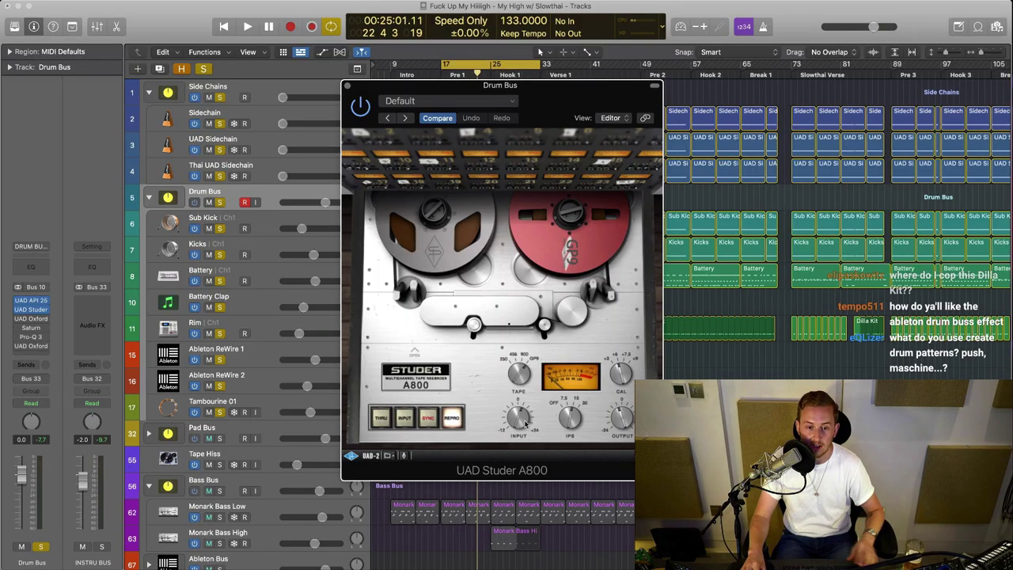
click(415, 353)
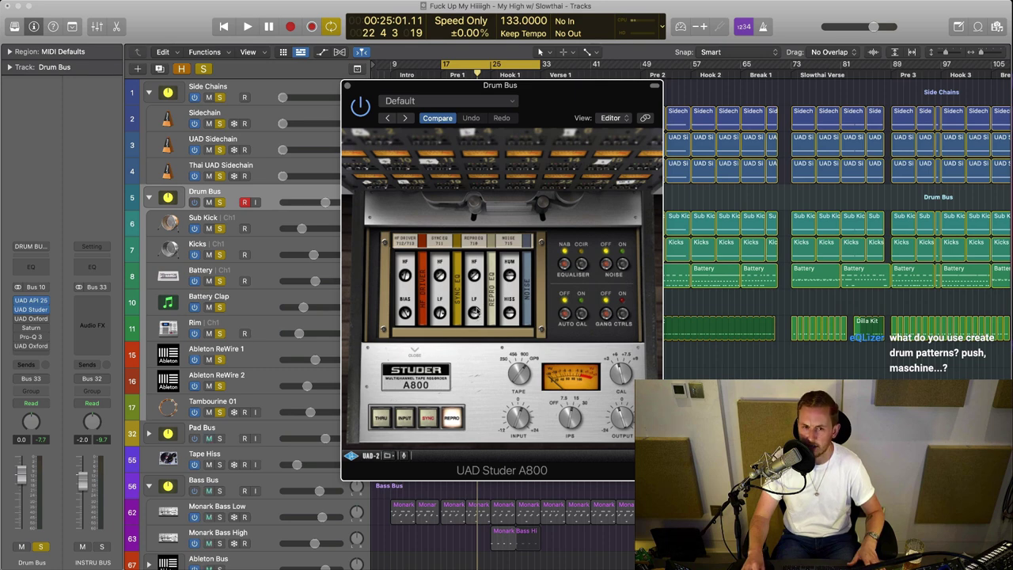
click(417, 351)
key(space)
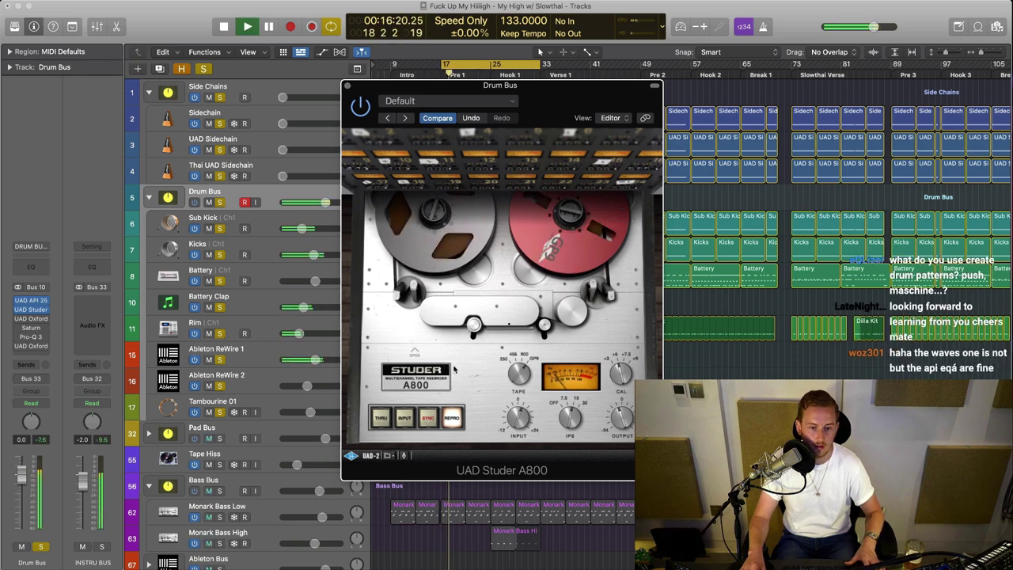
key(space)
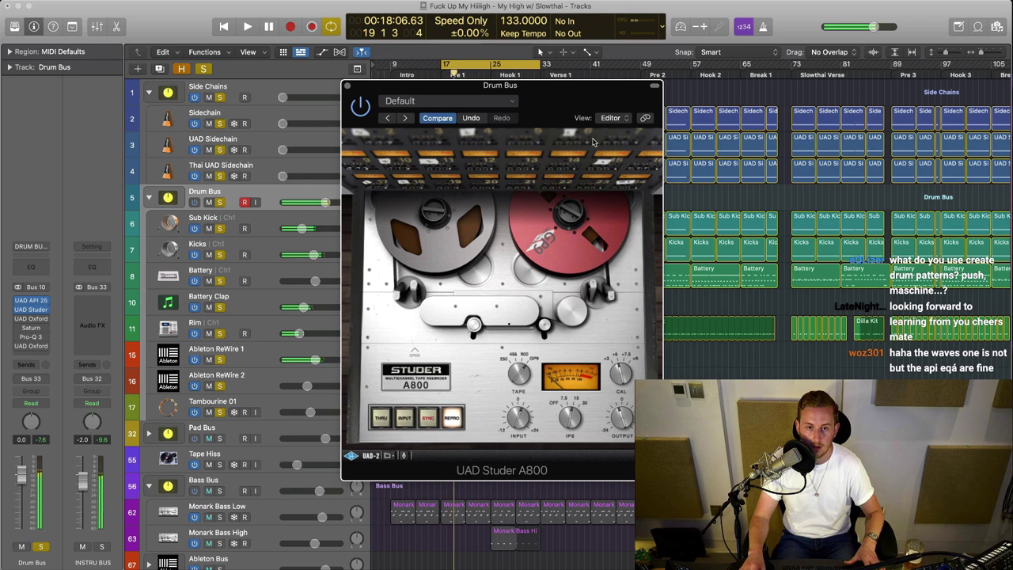
- Set the cycle range to bars 73 to 89 over the Slowthai Verse and audition the UAD Studer A800 there
drag(482, 68, 836, 68)
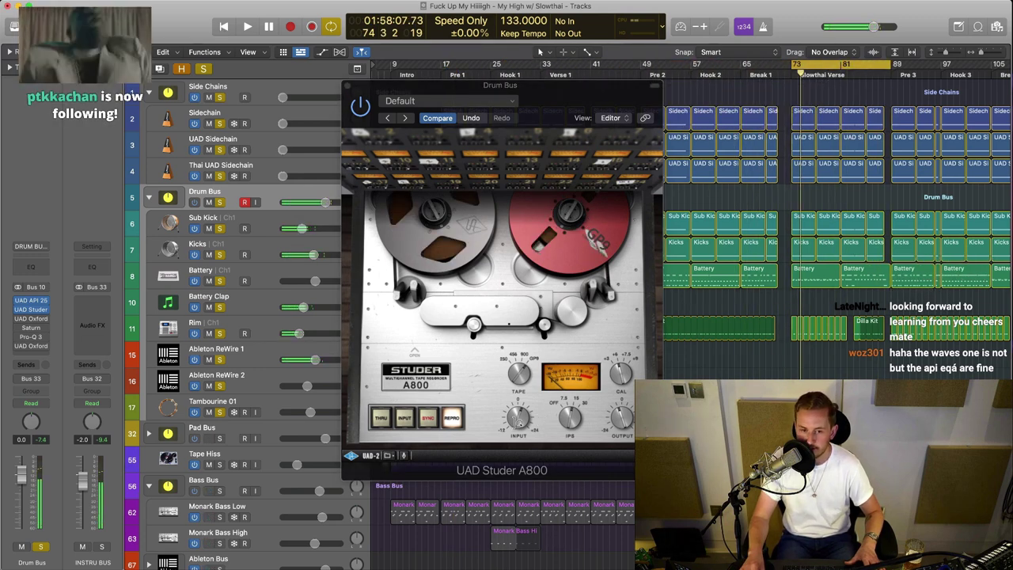
click(519, 422)
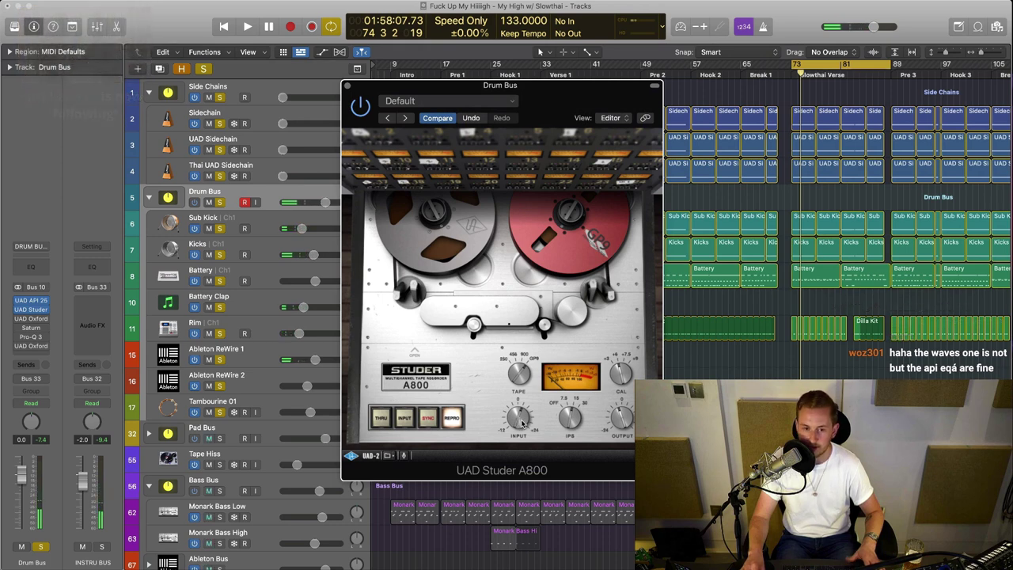
key(space)
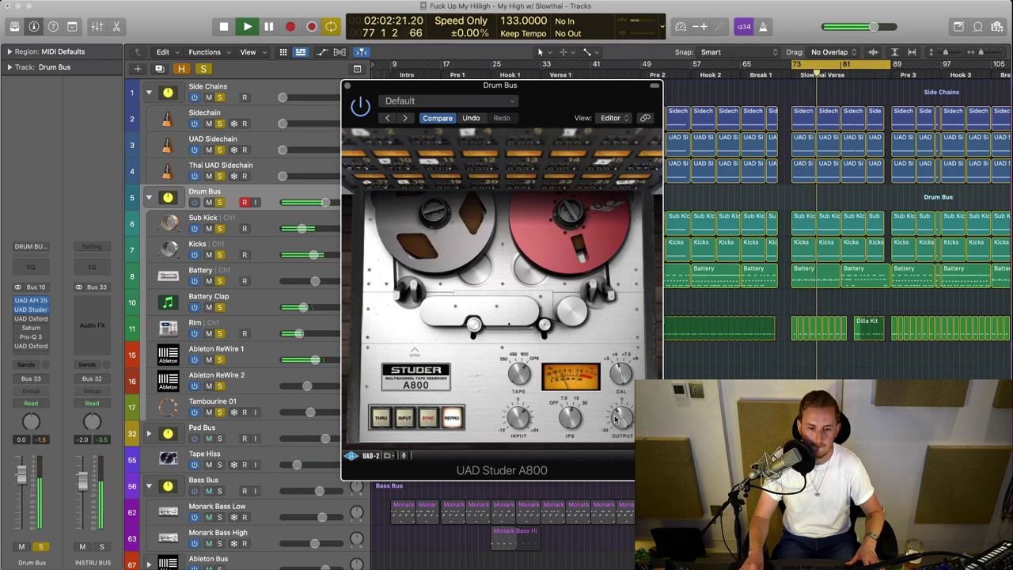
key(space)
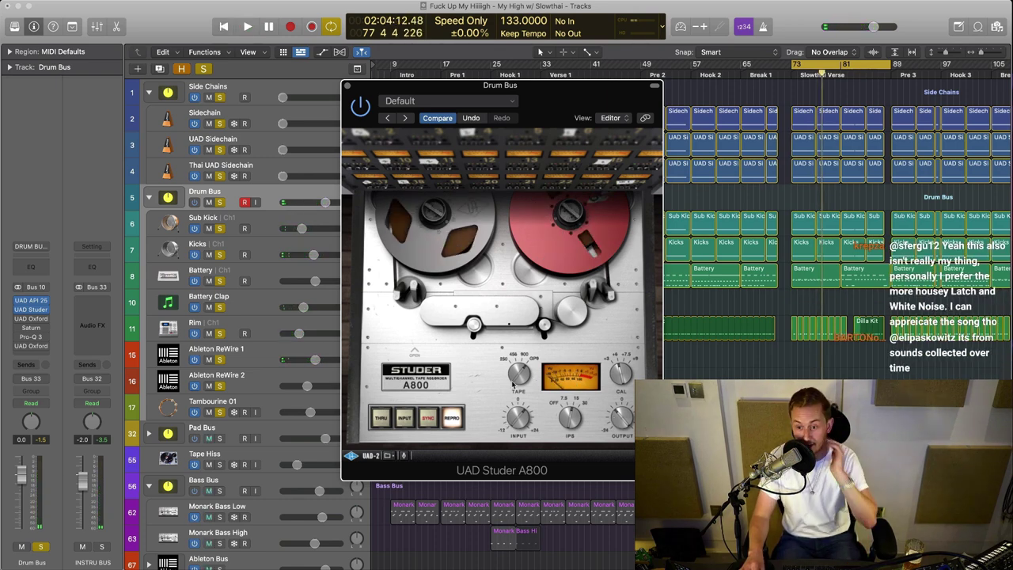
drag(538, 91, 597, 103)
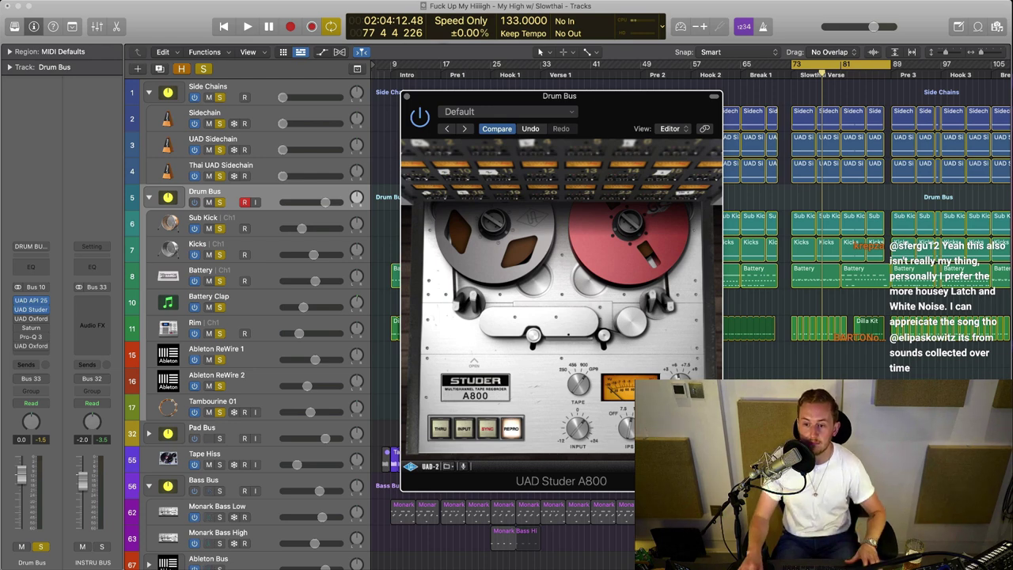
drag(611, 118, 610, 118)
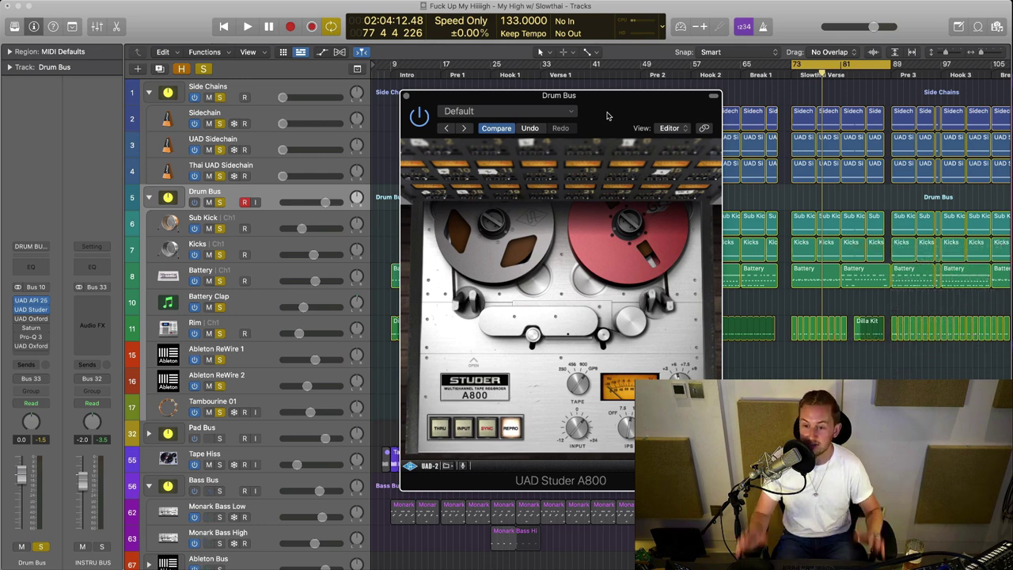
drag(608, 111, 616, 113)
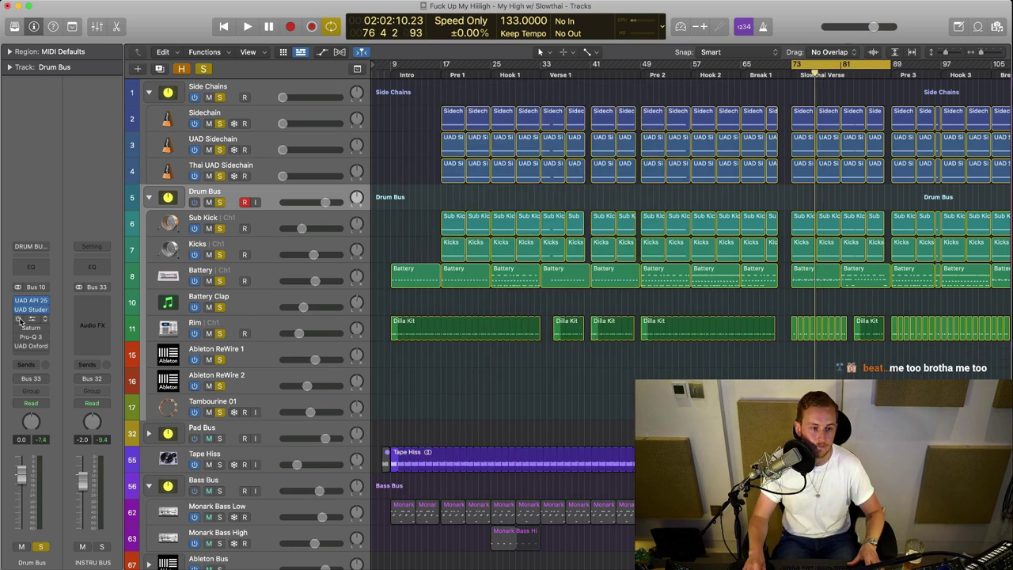
- Open the UAD Oxford Inflator on the Drum Bus, audition it on the Slowthai Verse and set its input to 7.80 dB
click(34, 319)
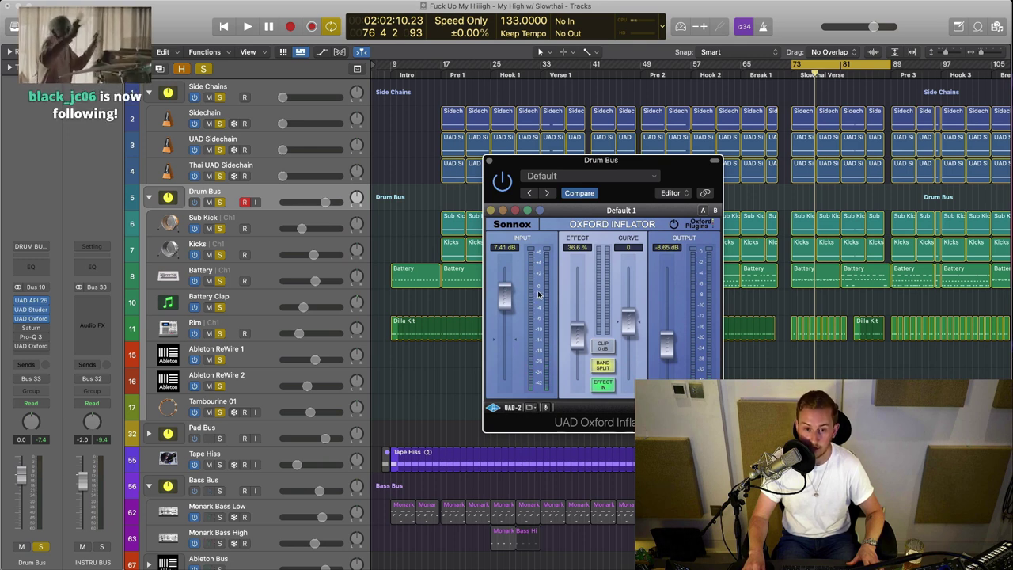
key(space)
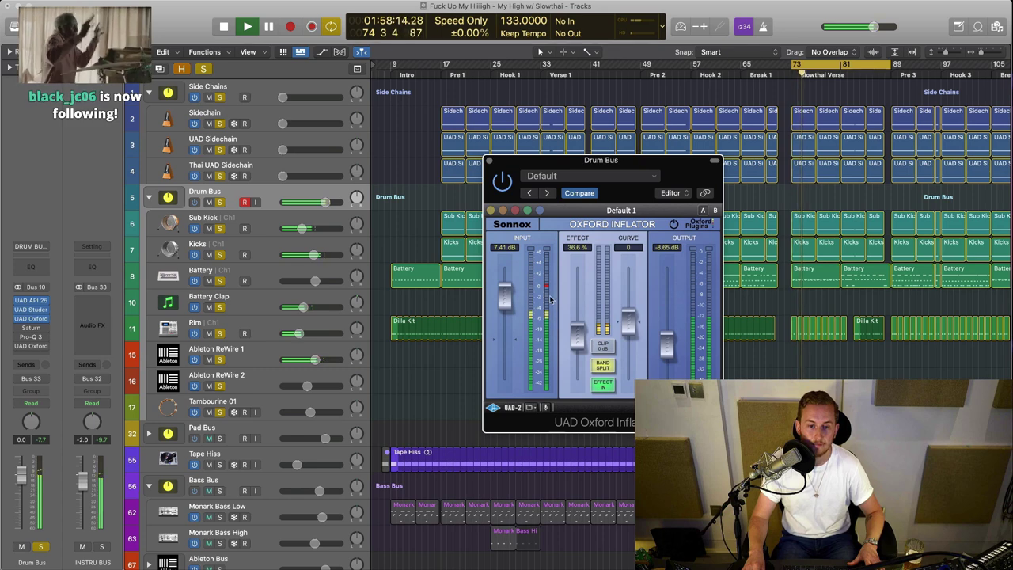
key(space)
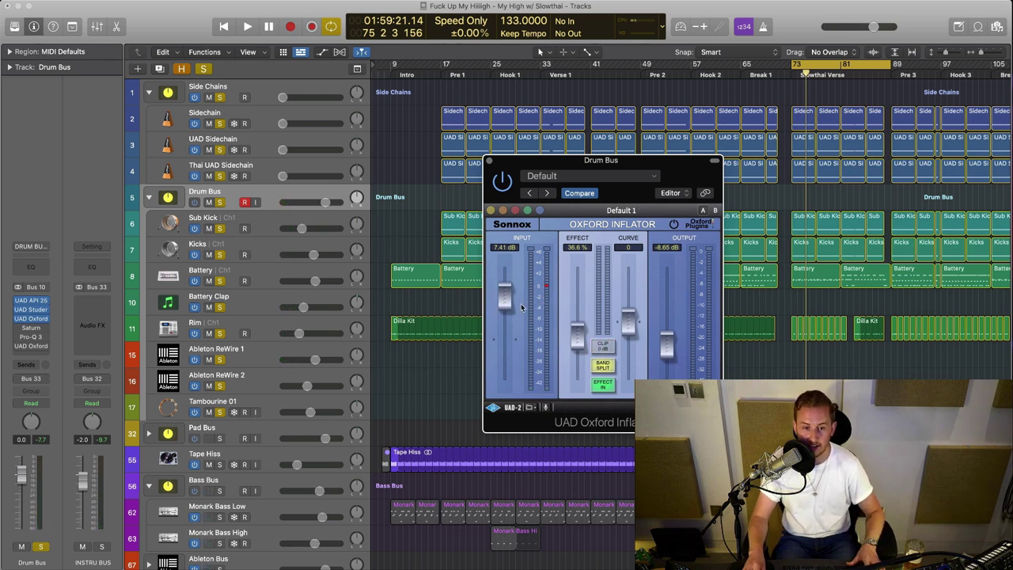
drag(506, 308, 500, 304)
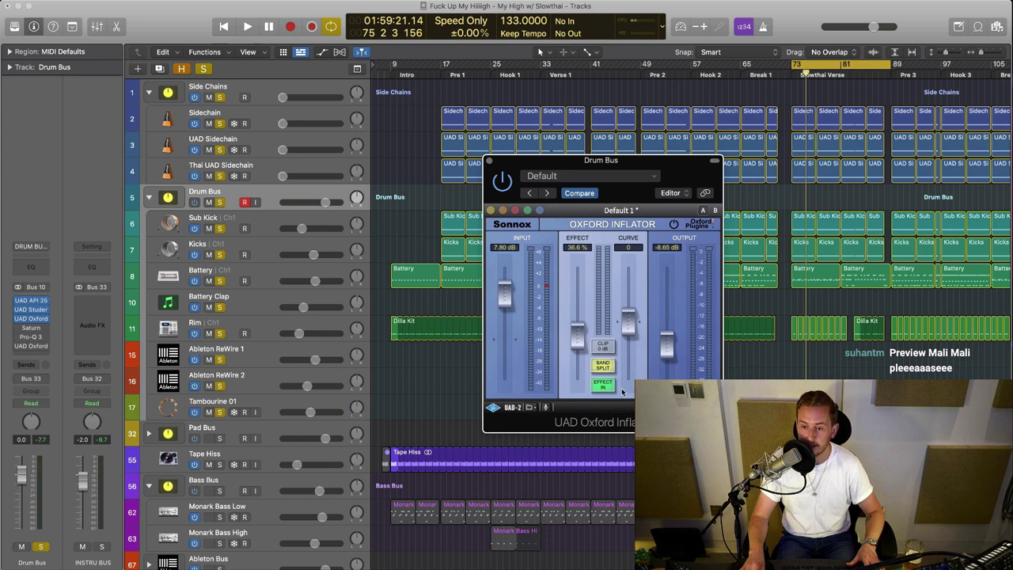
- Compare the Slowthai Verse with the UAD Oxford Inflator's effect switched in and out, leave it in and close the plug-in
key(space)
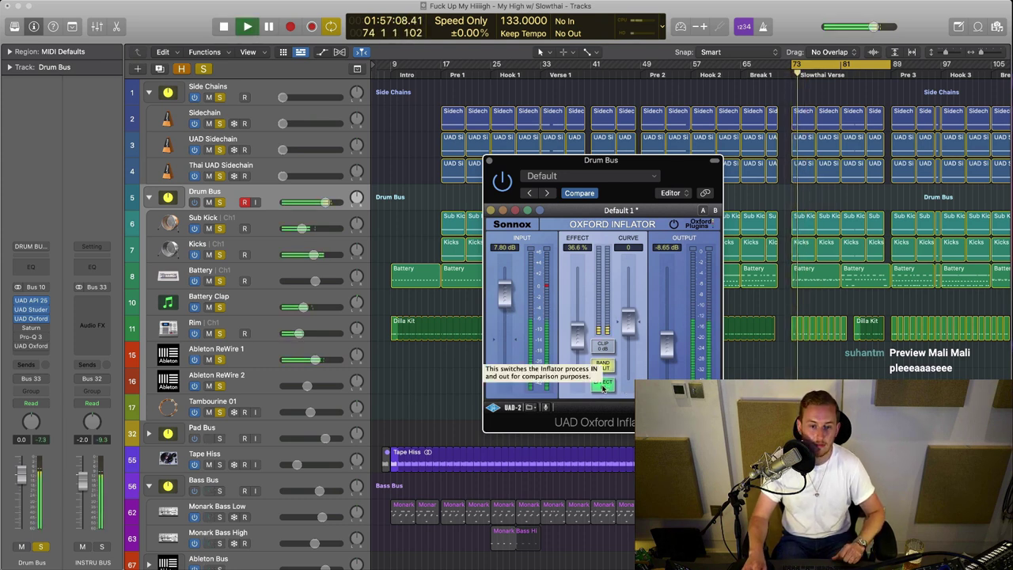
click(603, 385)
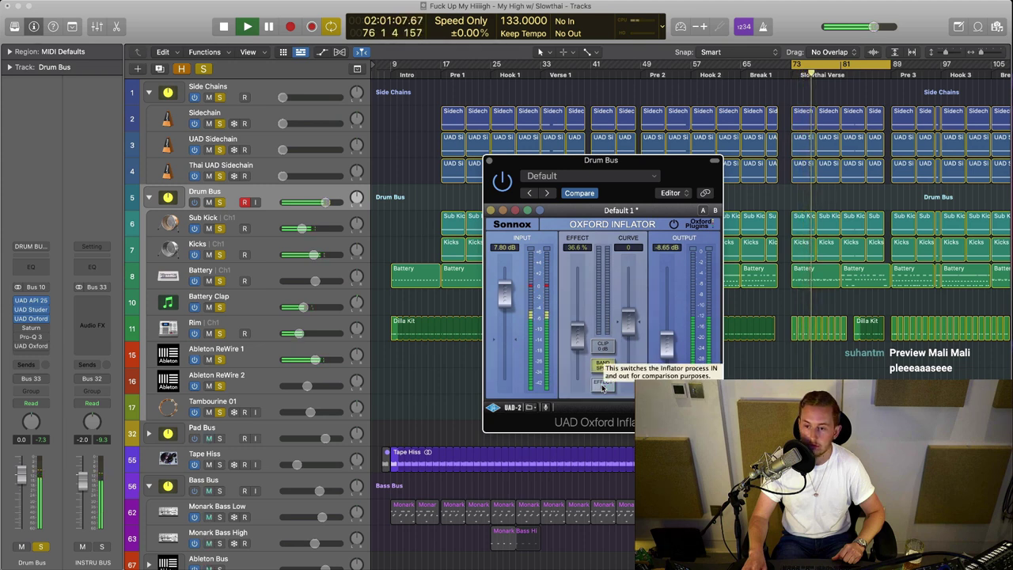
click(602, 386)
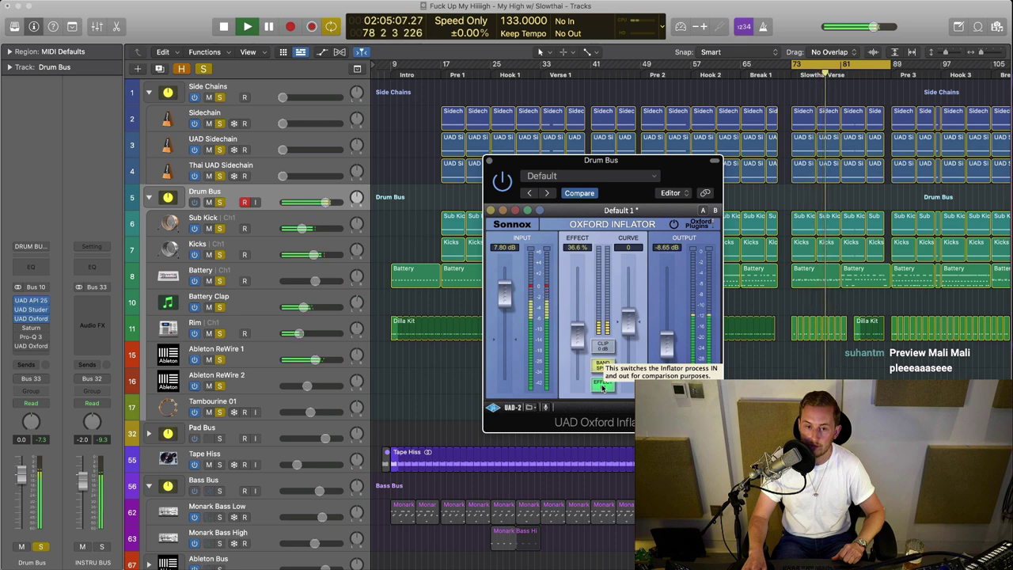
click(603, 386)
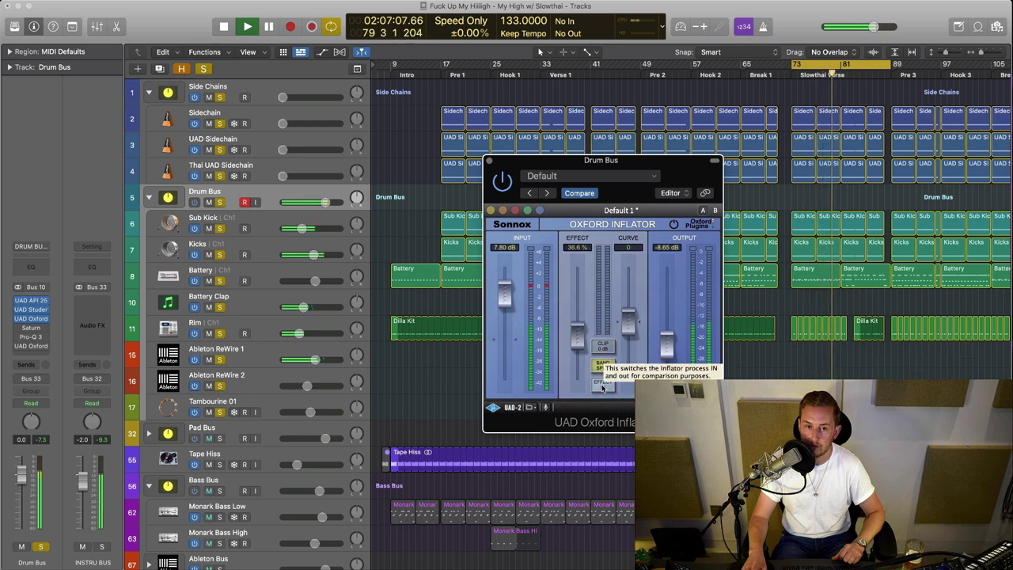
click(603, 385)
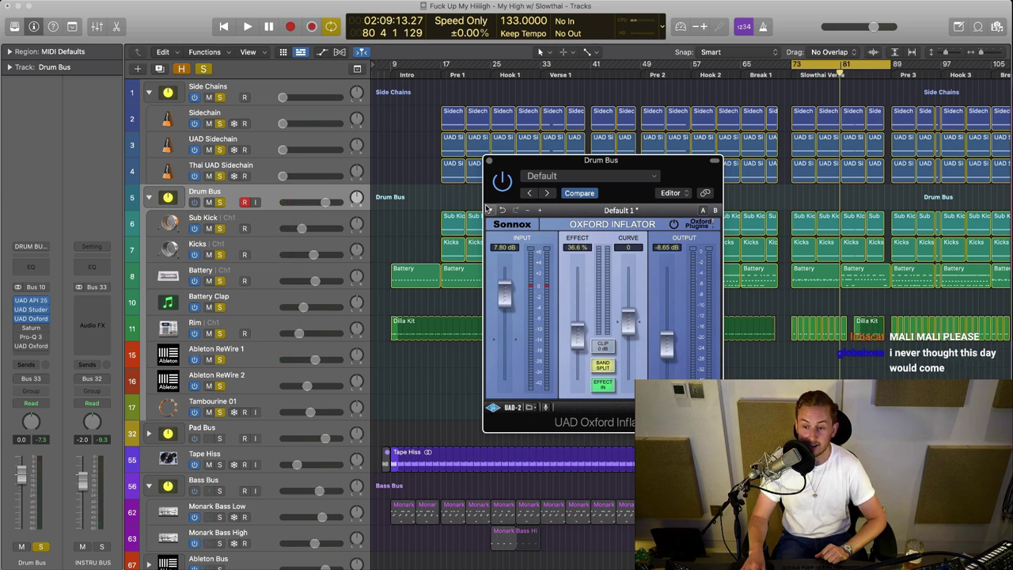
click(488, 161)
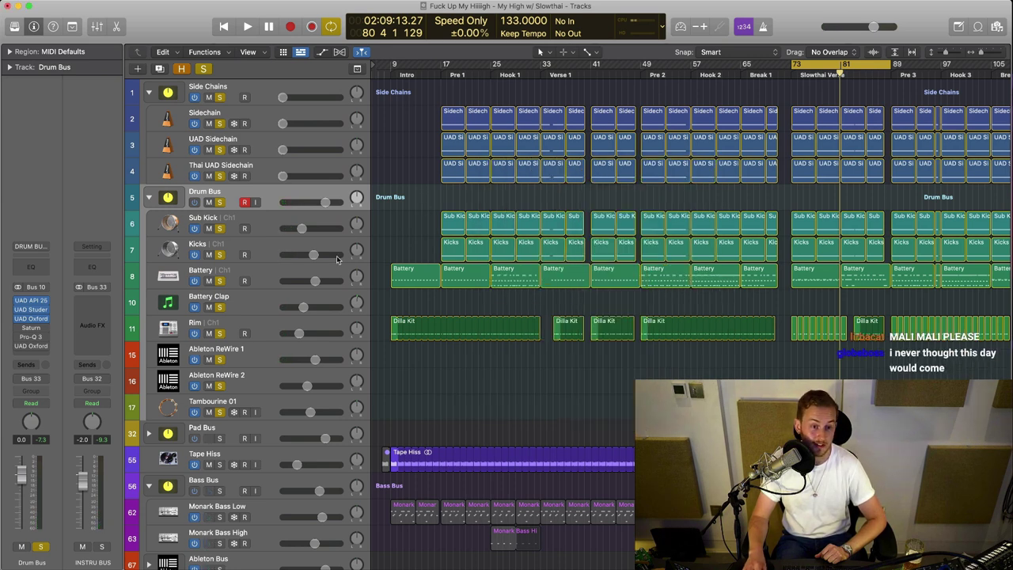
- Open the FabFilter Saturn on the Drum Bus, play the Slowthai Verse through it and close its window
click(331, 230)
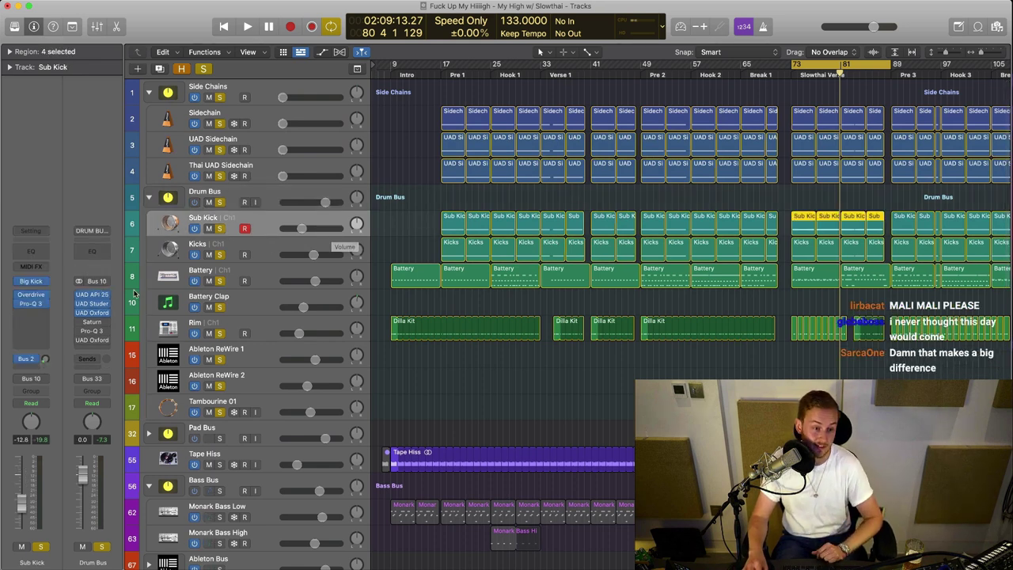
click(269, 199)
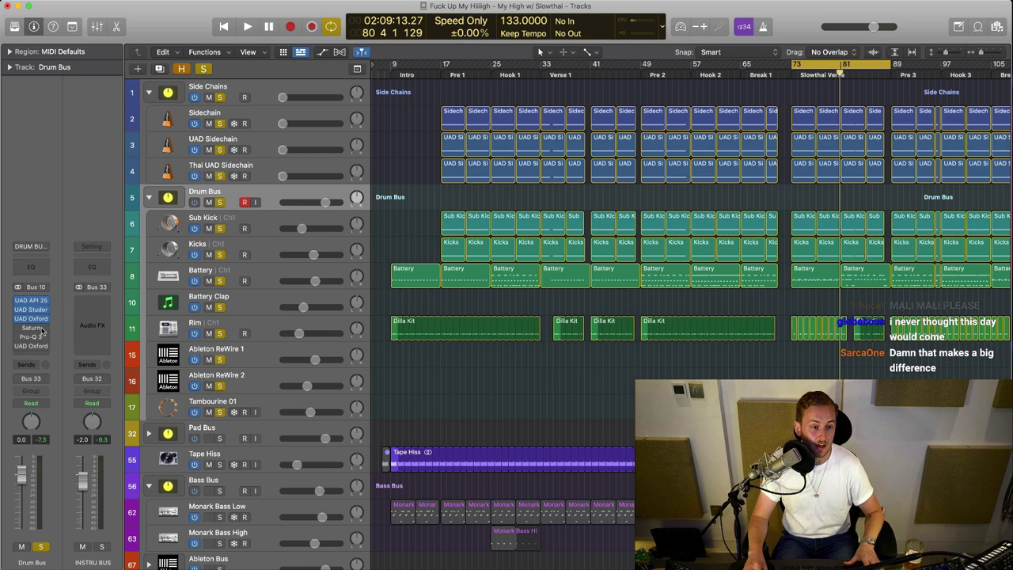
click(31, 328)
drag(596, 187, 514, 184)
click(568, 361)
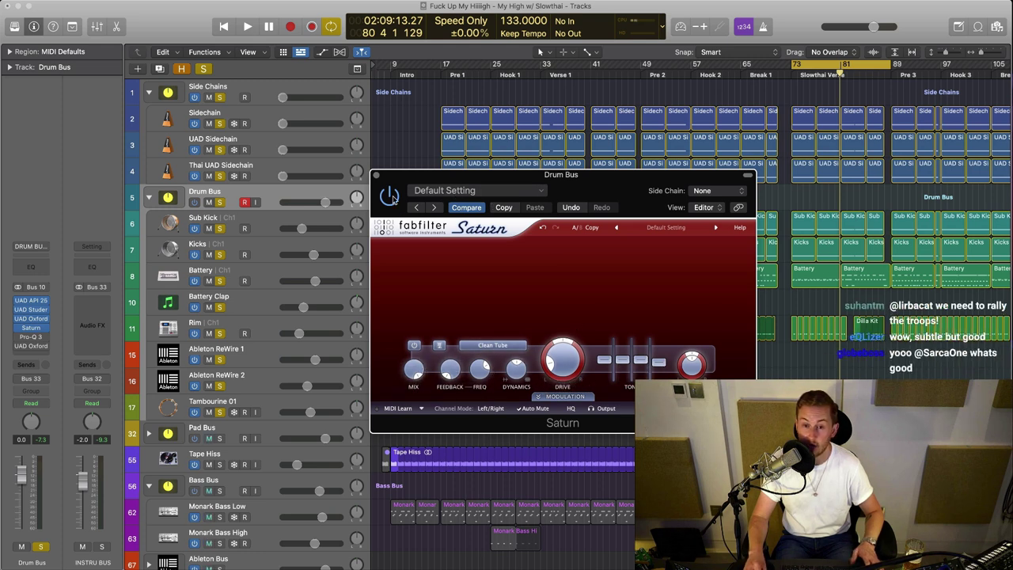
key(space)
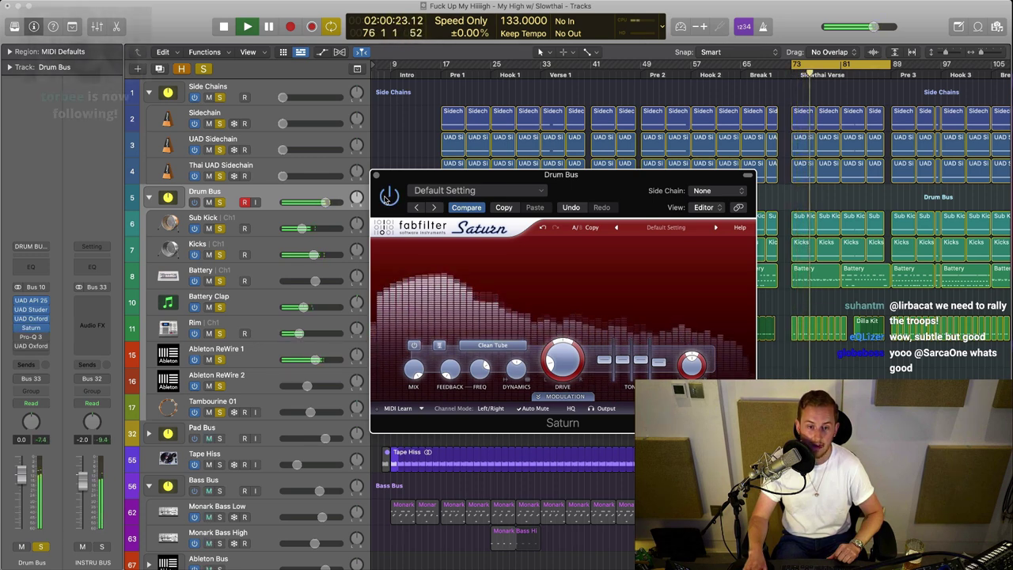
key(super+w)
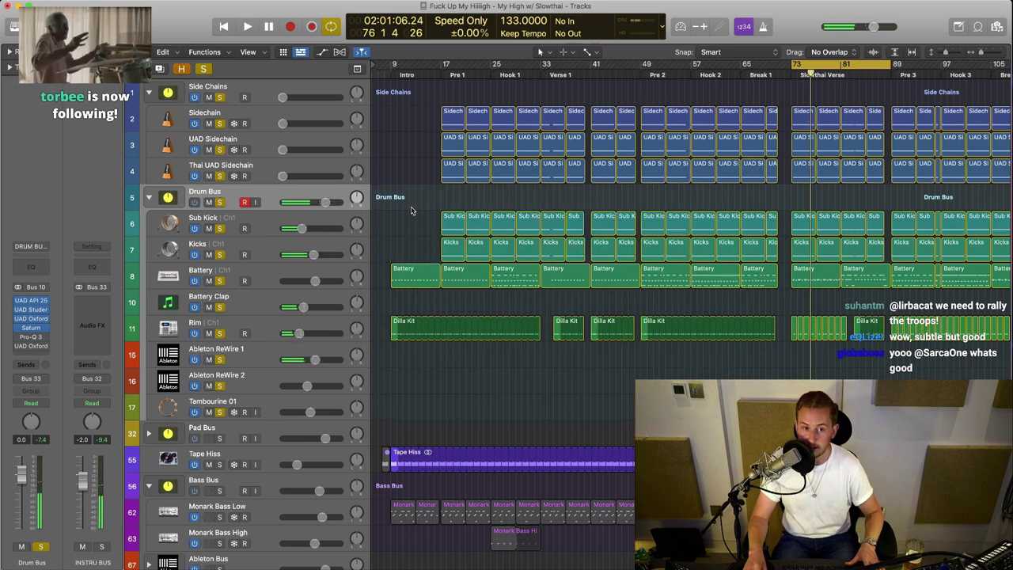
- Open the Pro-Q 3 on the Drum Bus, solo its high-frequency dynamic bands one by one during playback and close it
click(32, 337)
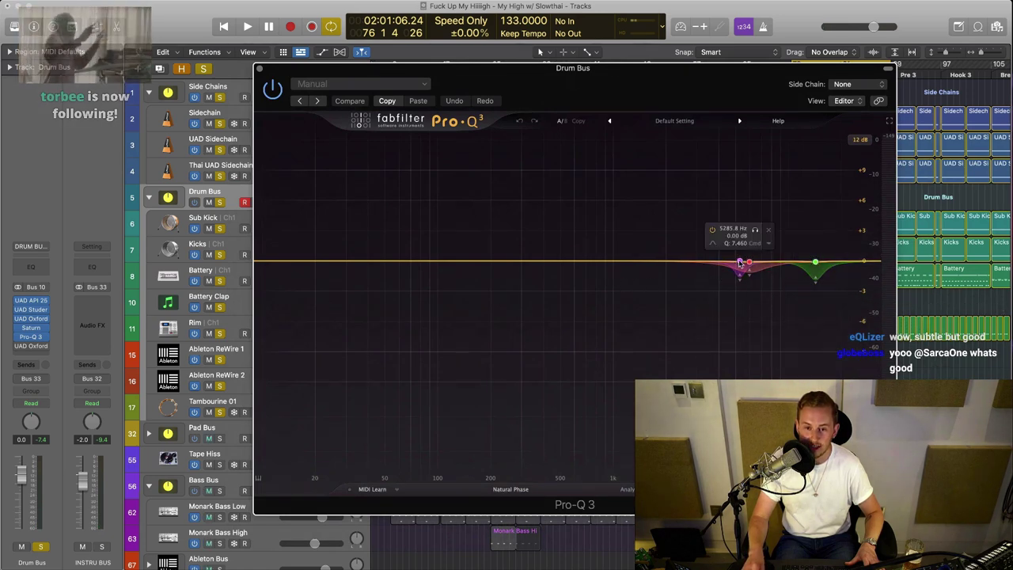
key(space)
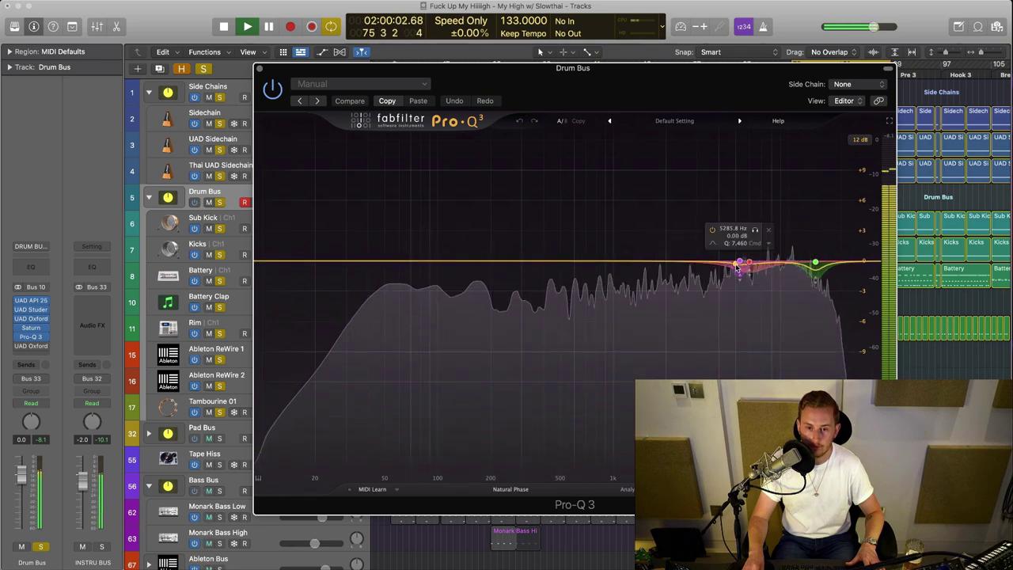
click(756, 230)
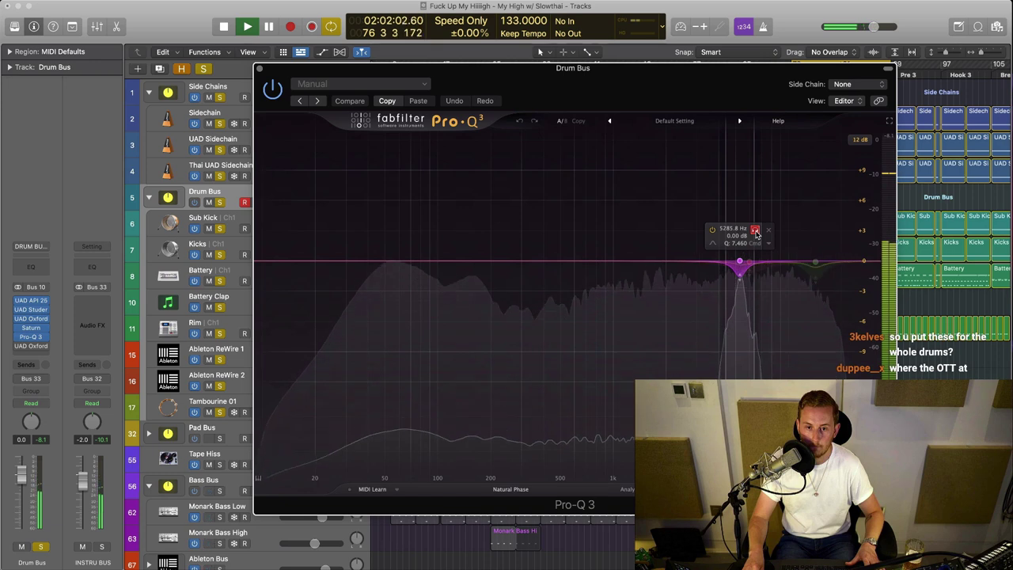
click(756, 230)
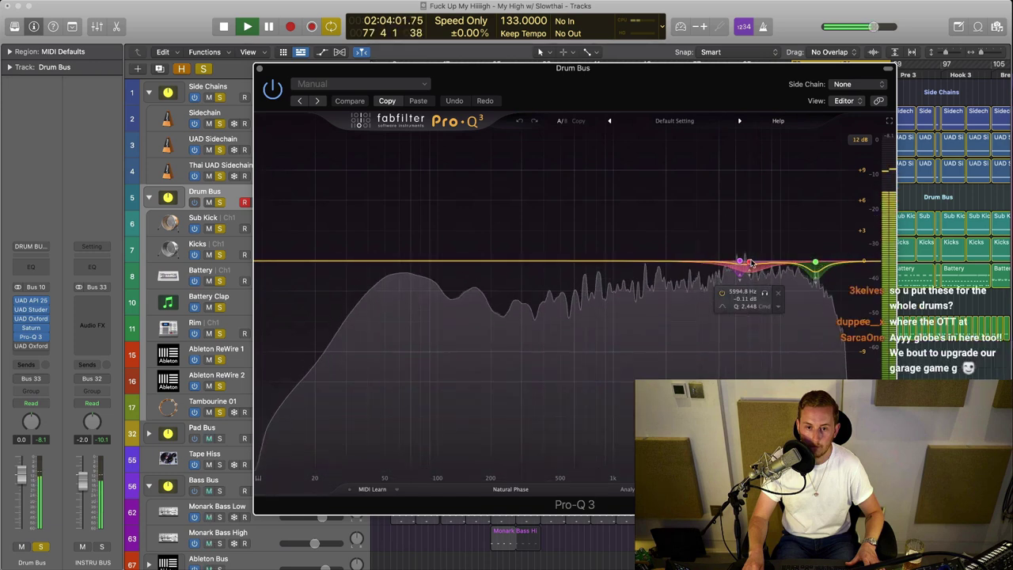
click(765, 294)
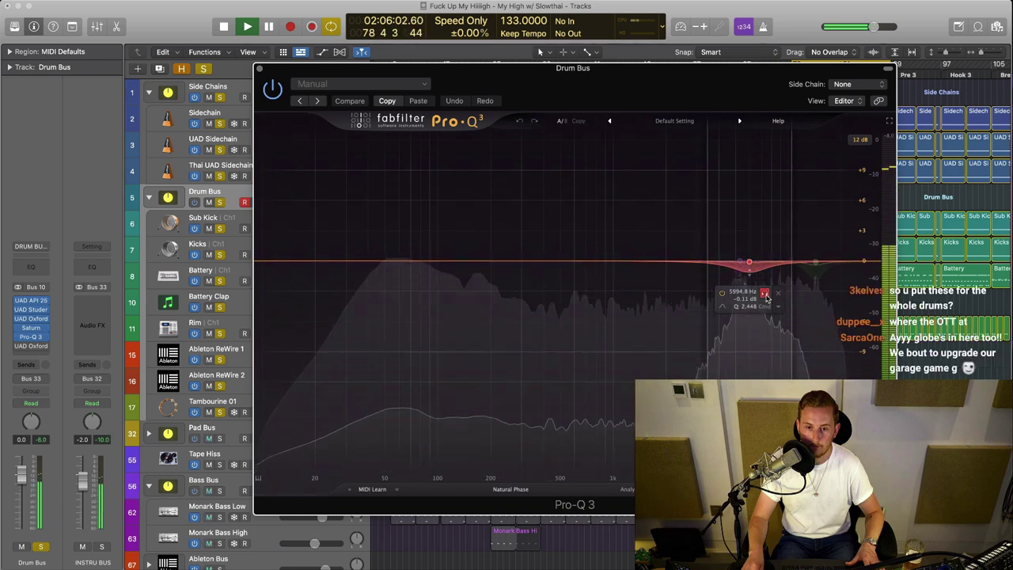
click(816, 262)
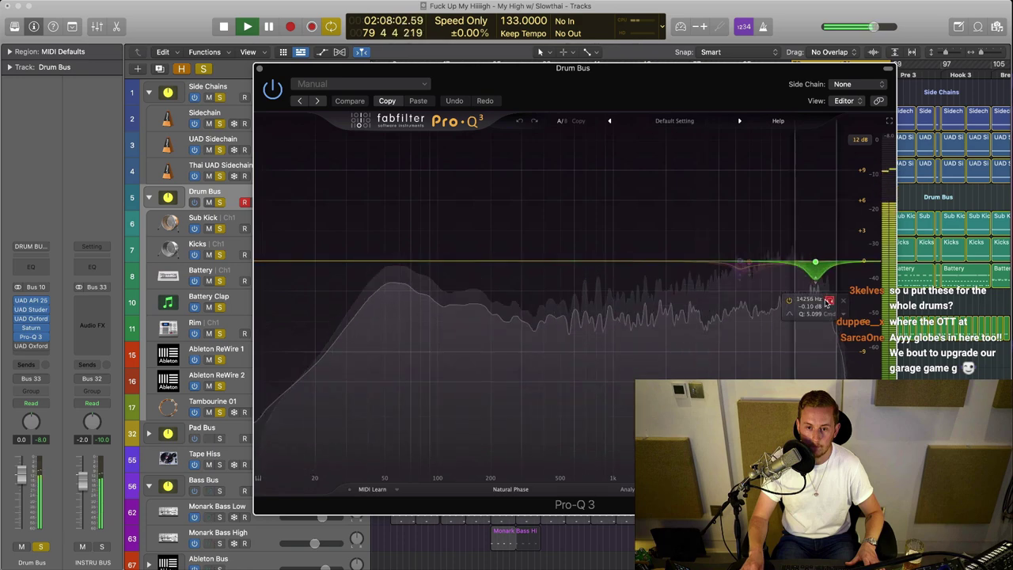
click(740, 262)
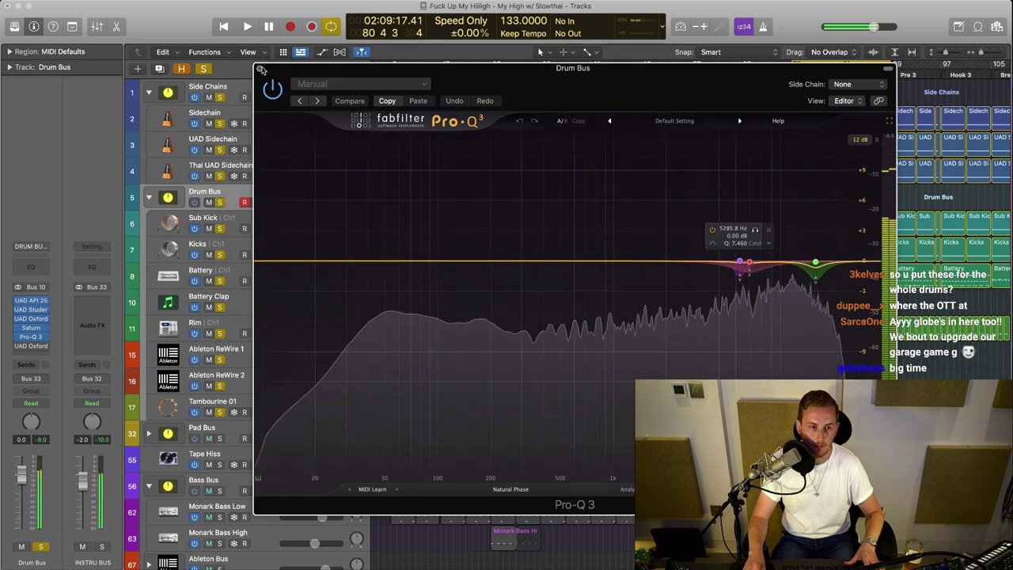
click(262, 70)
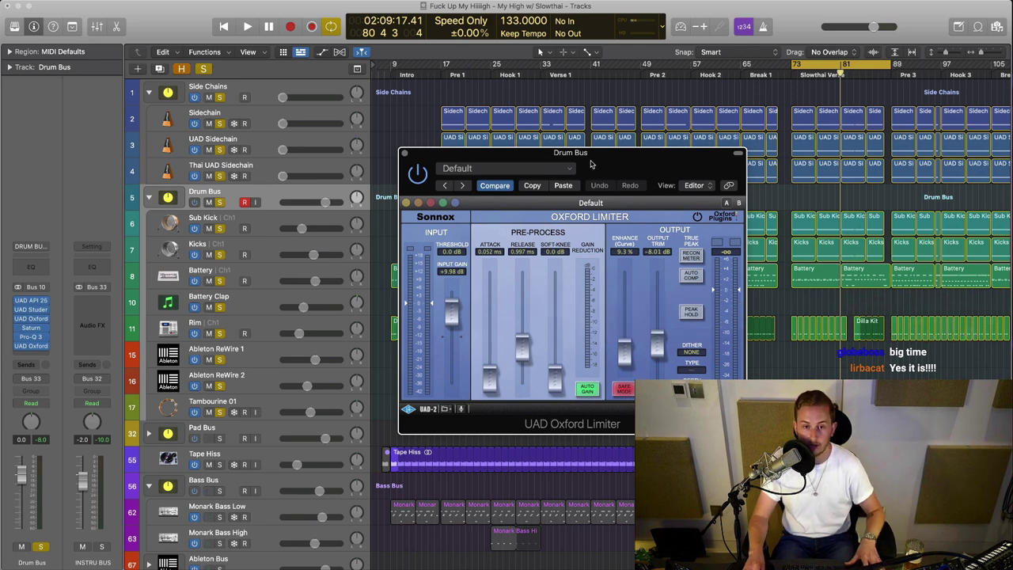
- Inspect the UAD Oxford Limiter on the Drum Bus and start playing the Slowthai Verse loop through it
drag(590, 164, 590, 166)
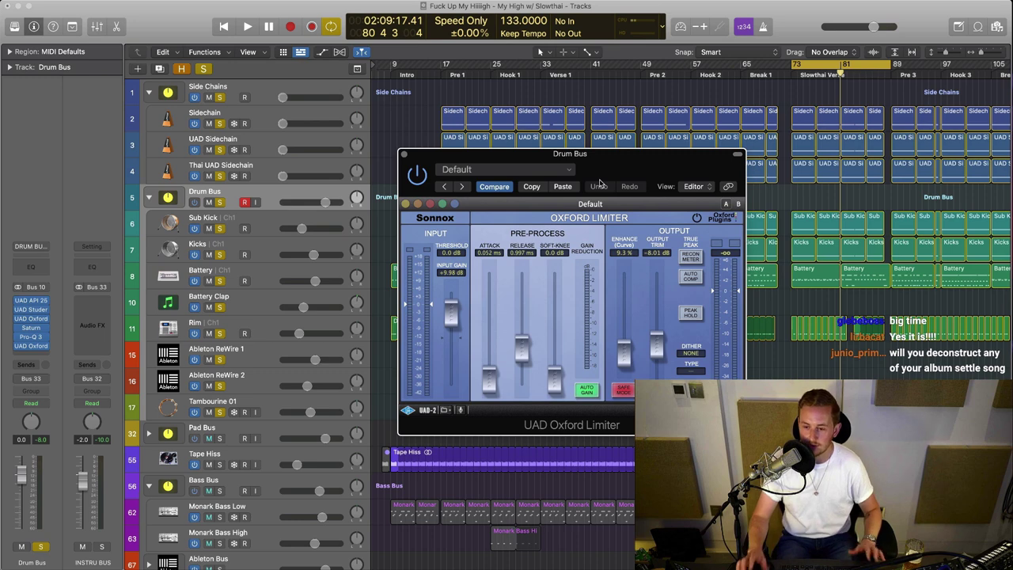
key(space)
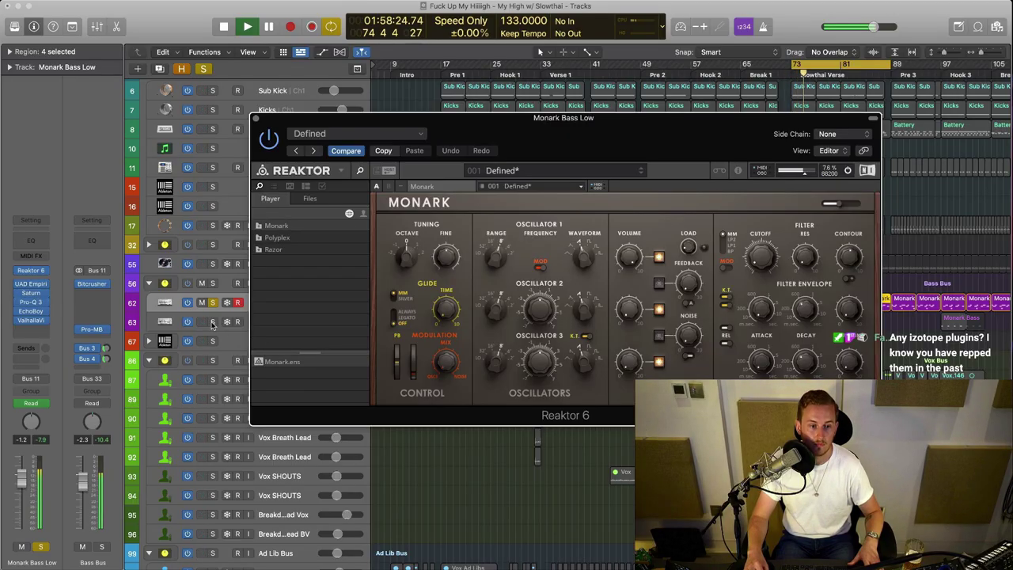
- Set the cycle range to bars 97 to 105 over Hook 3, audition the Monark bass there and close the Reaktor window
drag(596, 123, 409, 123)
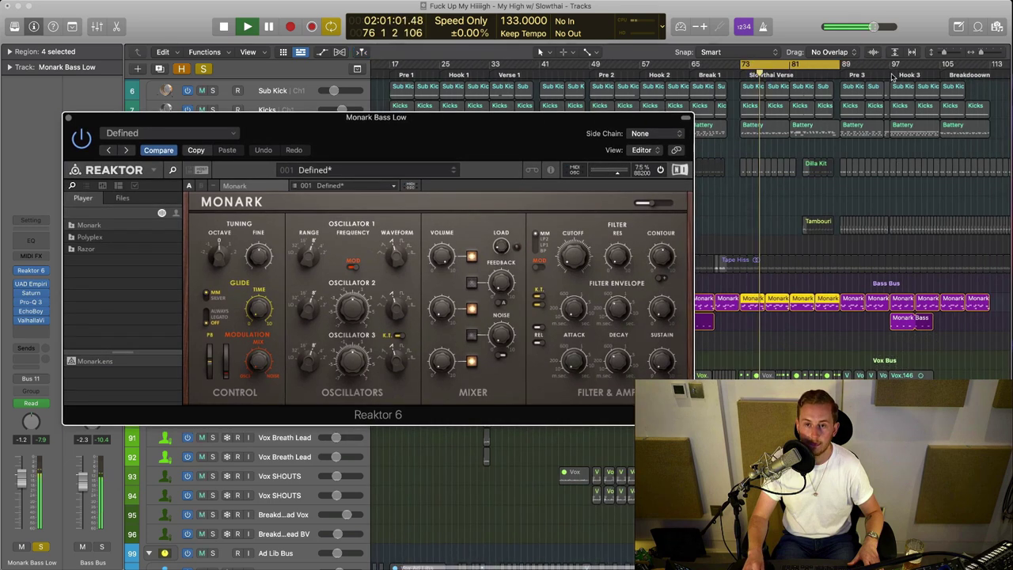
click(890, 68)
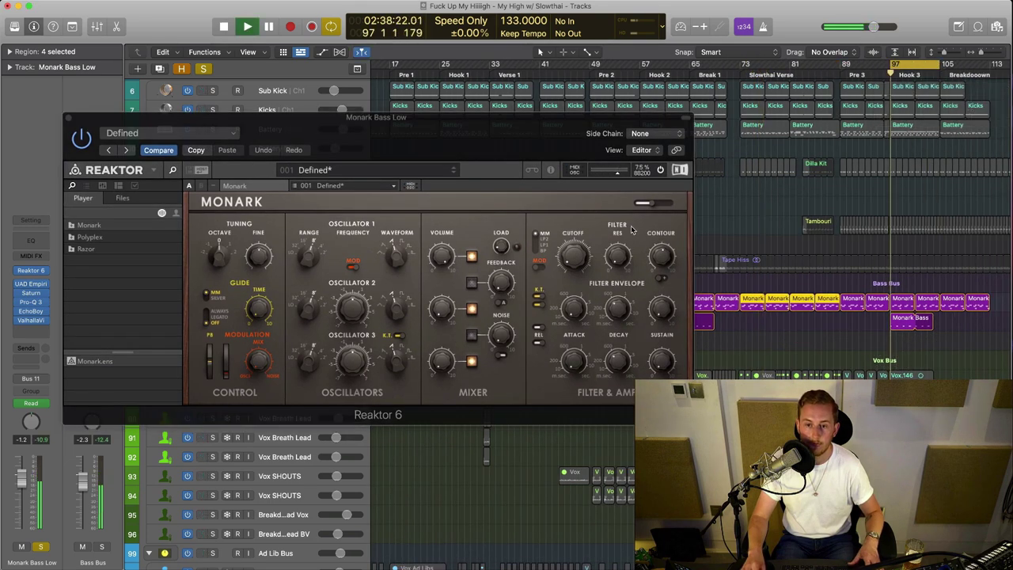
drag(512, 133, 701, 140)
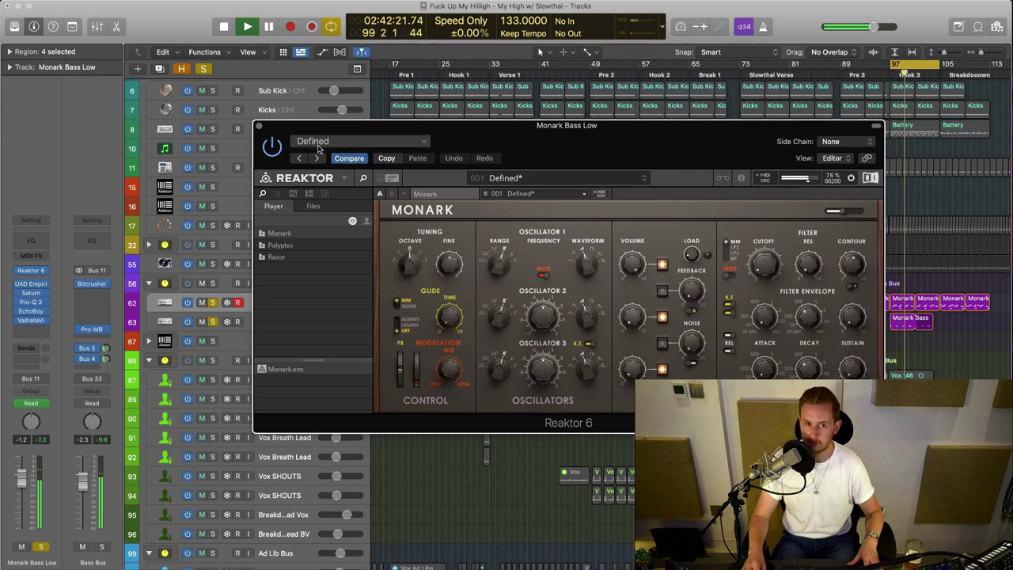
key(space)
click(260, 128)
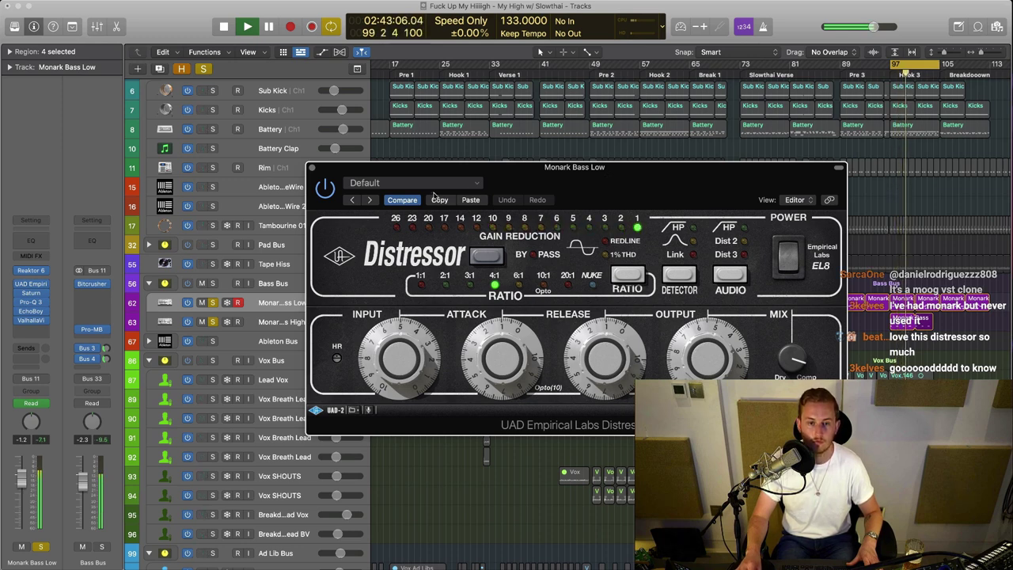
- Close the UAD Distressor on Monark Bass Low, stop playback and inspect that track's Pro-Q 3 and EchoBoy
click(311, 167)
key(space)
click(33, 303)
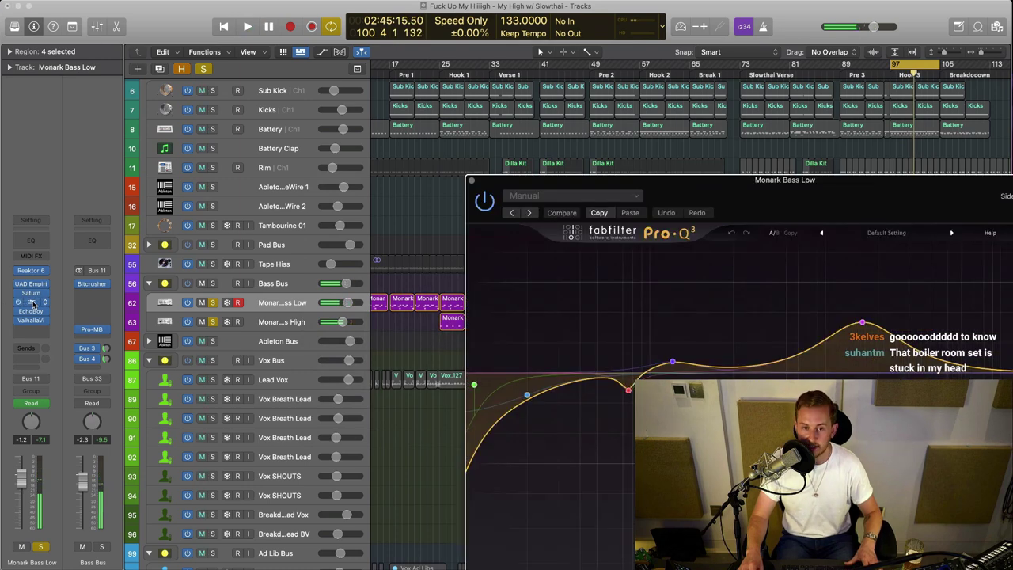
click(33, 303)
click(32, 312)
key(Escape)
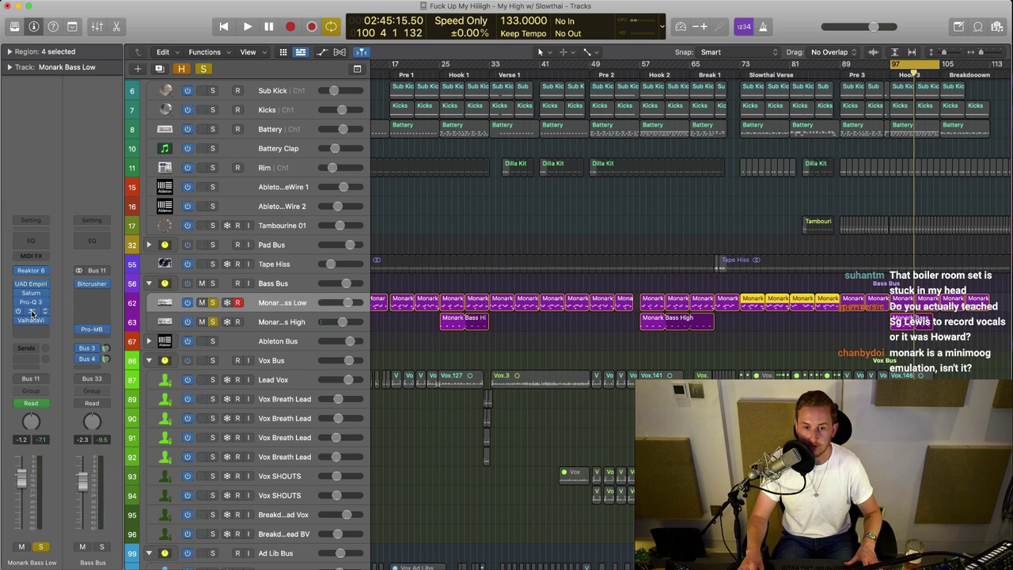
click(35, 313)
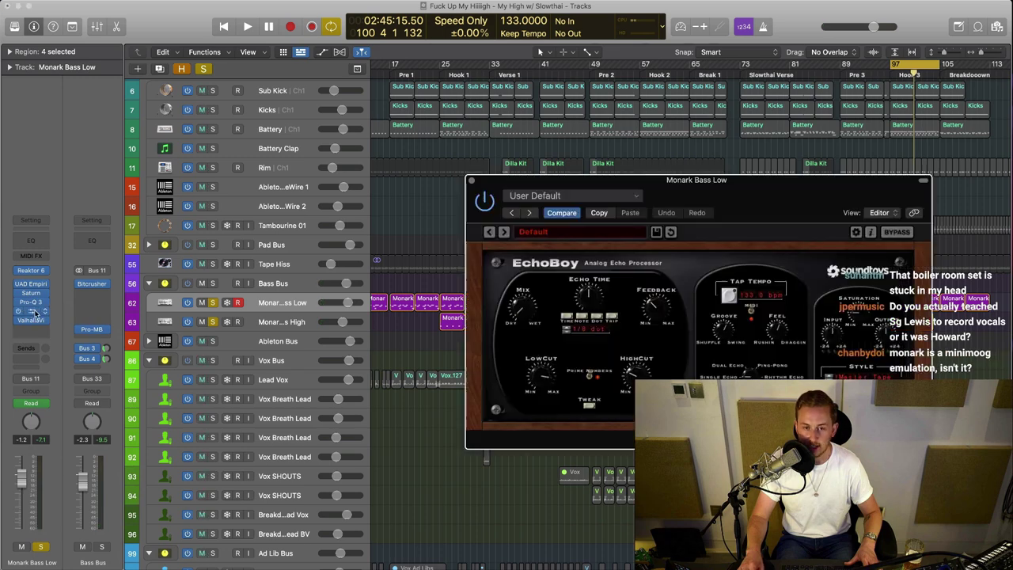
click(472, 182)
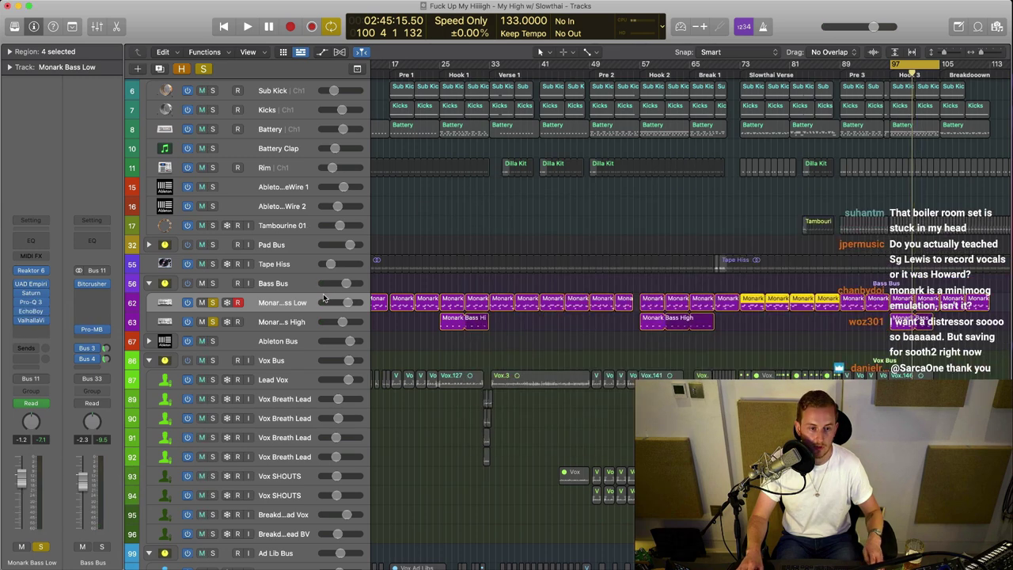
- Solo the Side Chains and Drum Bus alongside the Monark basses, start playback and extend the cycle range to bars 89 to 105
key(z)
drag(210, 98, 211, 115)
click(210, 90)
key(space)
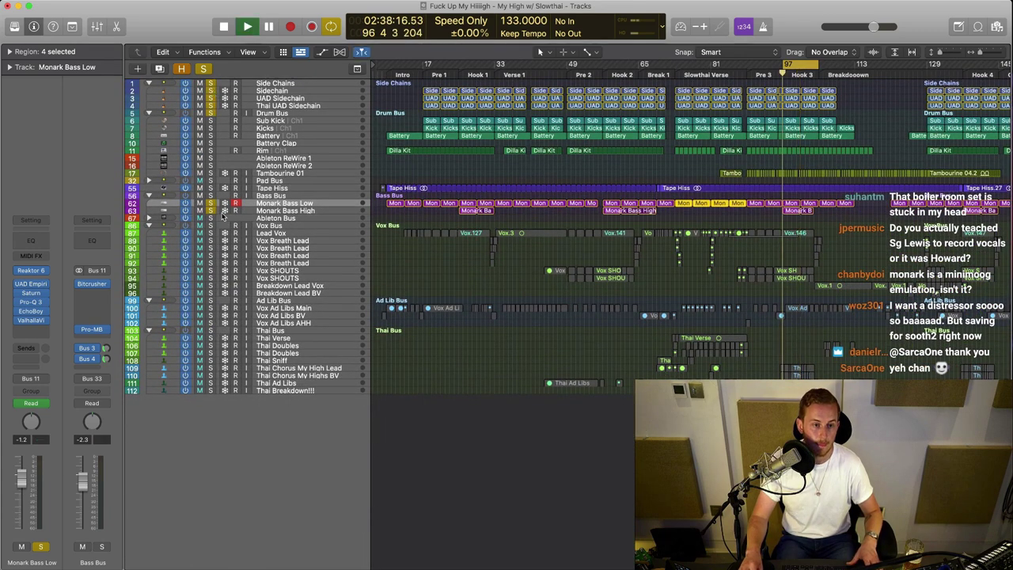
drag(787, 63, 744, 68)
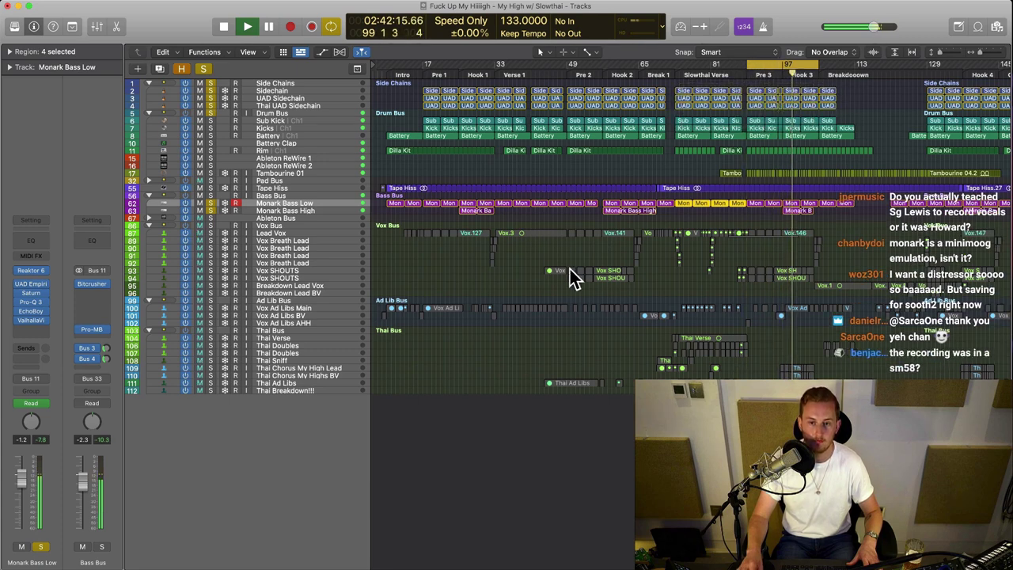
- Clear the region selection and toggle the Drum Bus solo off and on to compare the bass without and with drums
click(416, 268)
click(210, 113)
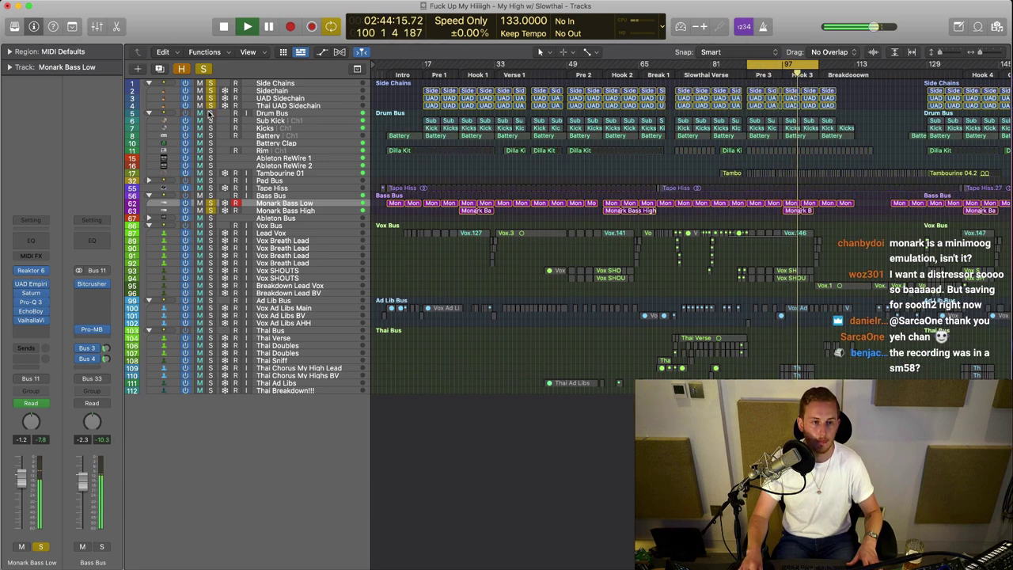
click(210, 114)
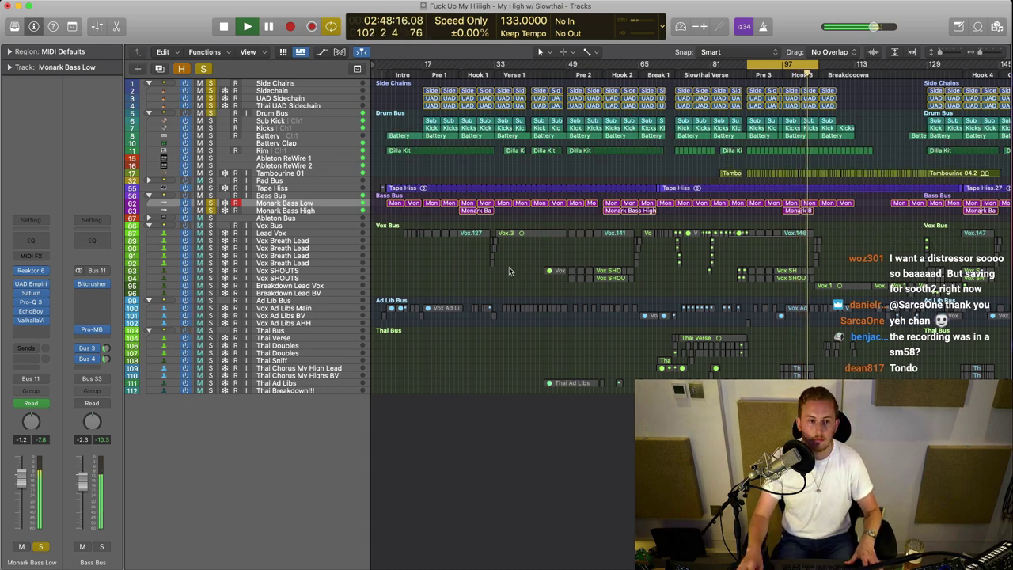
- Stop playback and clear the solo state of every track
key(space)
key(ctrl+alt+super+s)
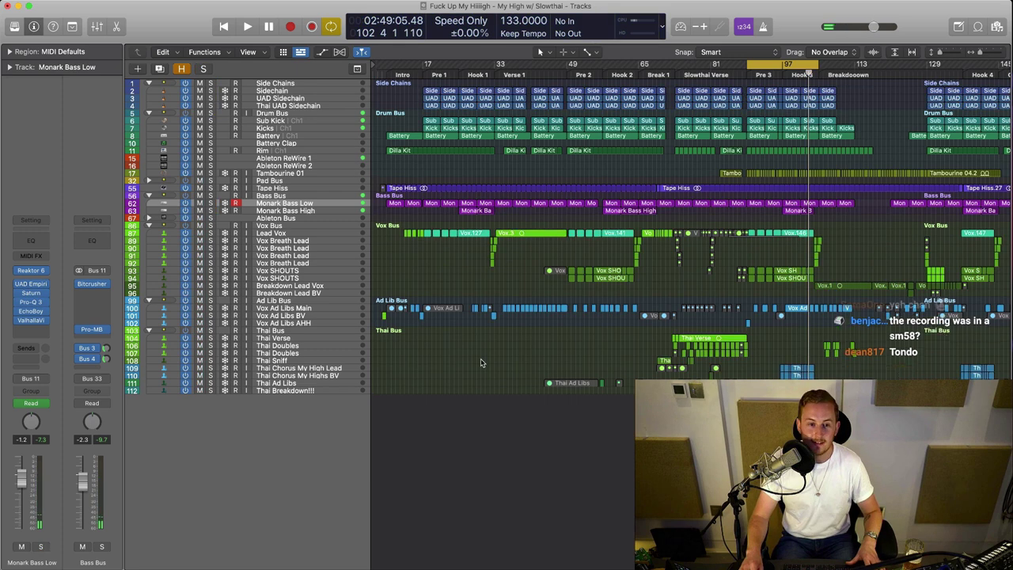
scroll(488, 362, down, 3)
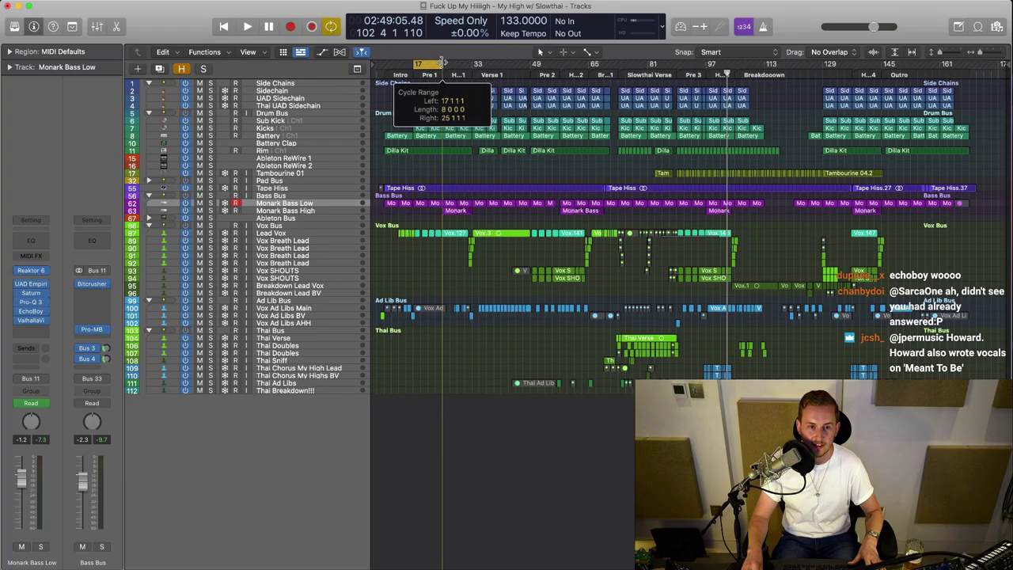
- Audition the cycled Pre 1 section, switch cycle mode off and unmute the Lead Vox track
key(space)
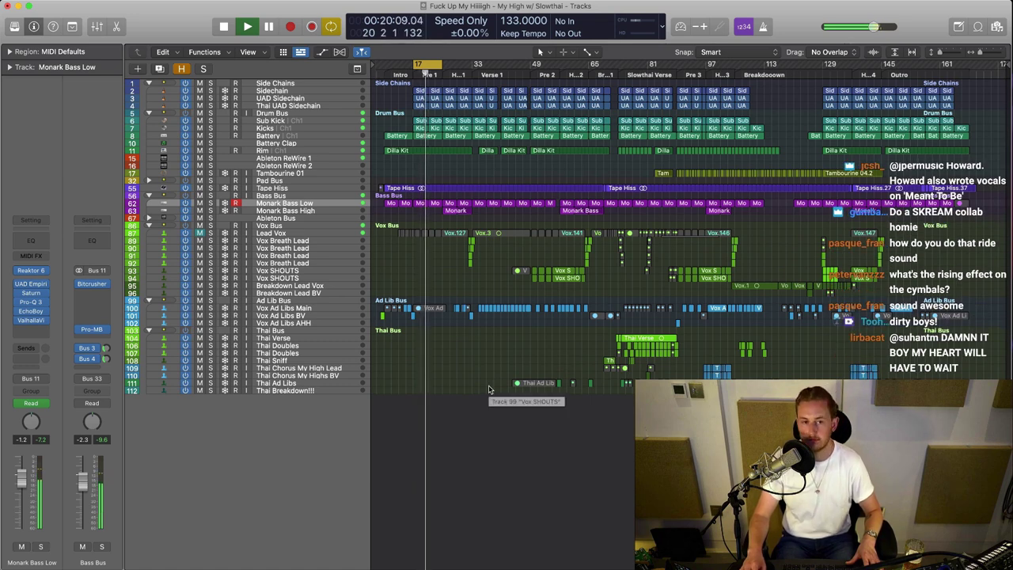
key(space)
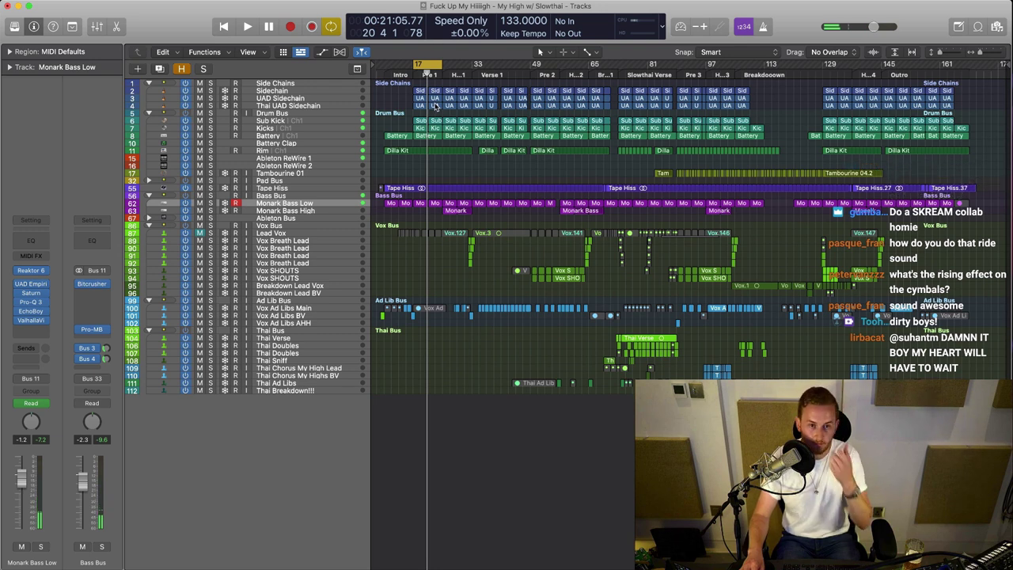
click(427, 70)
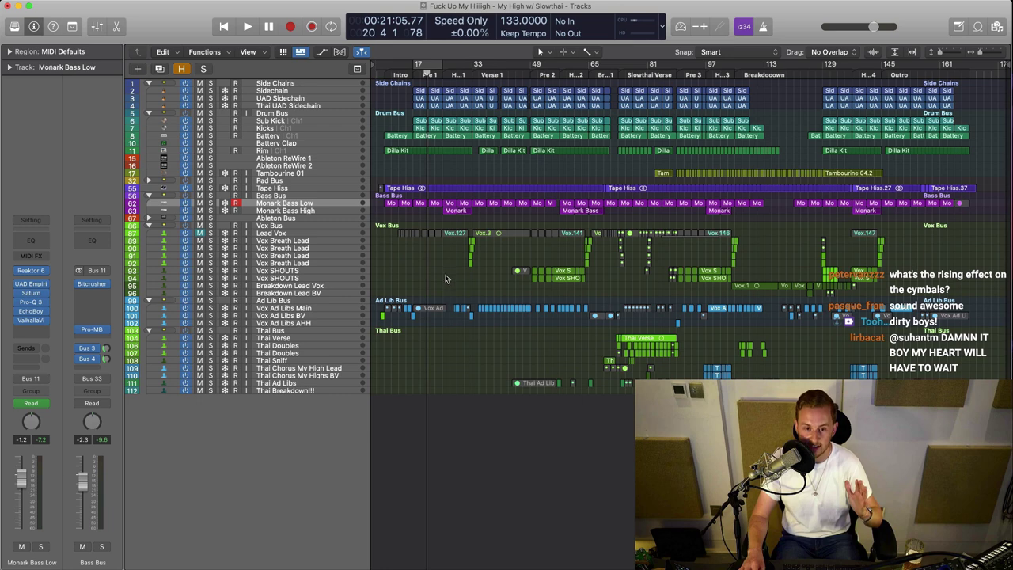
click(200, 235)
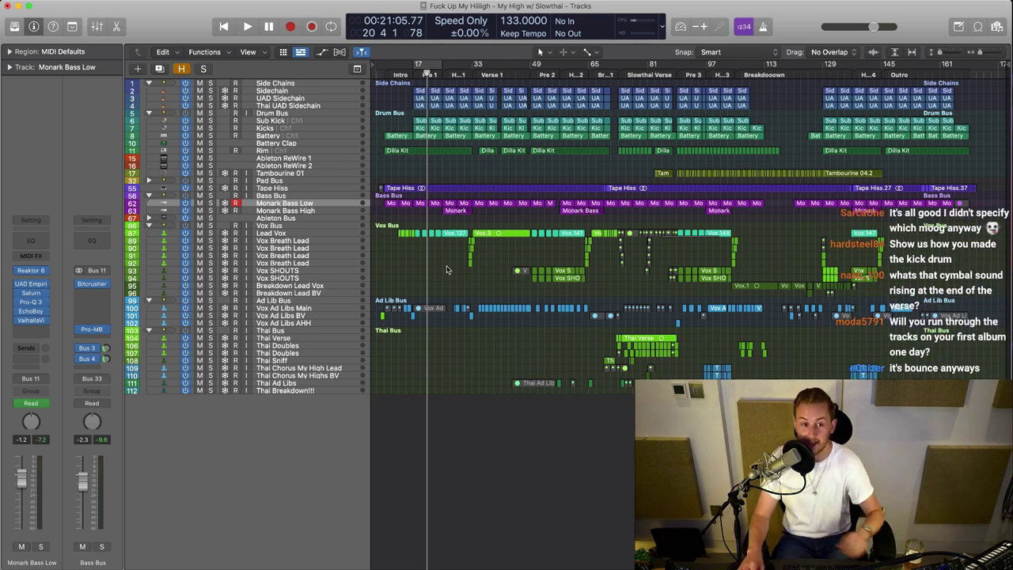
- Select and solo the Lead Vox track and play its vocal from bar 12 into Pre 1
click(309, 234)
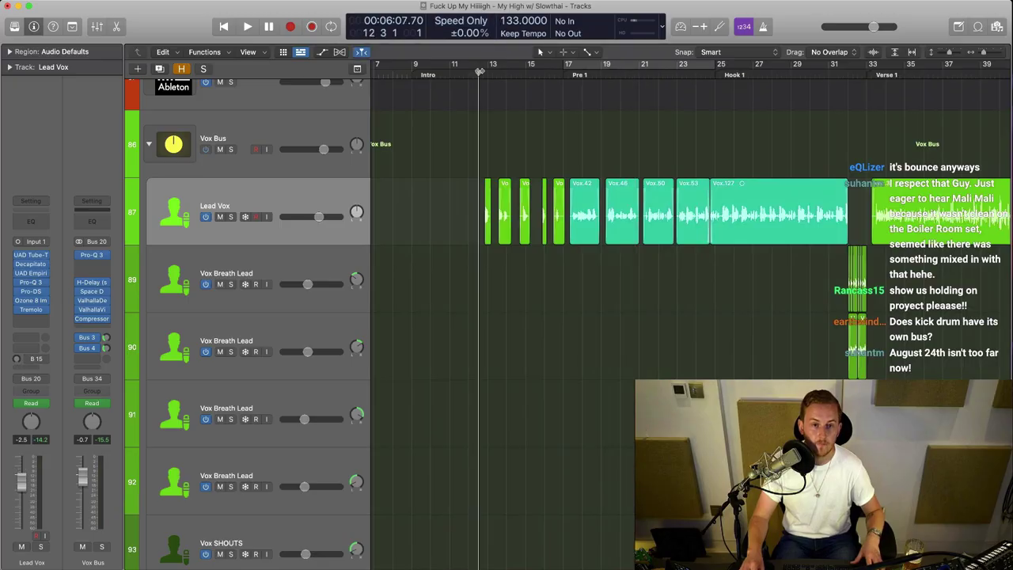
key(space)
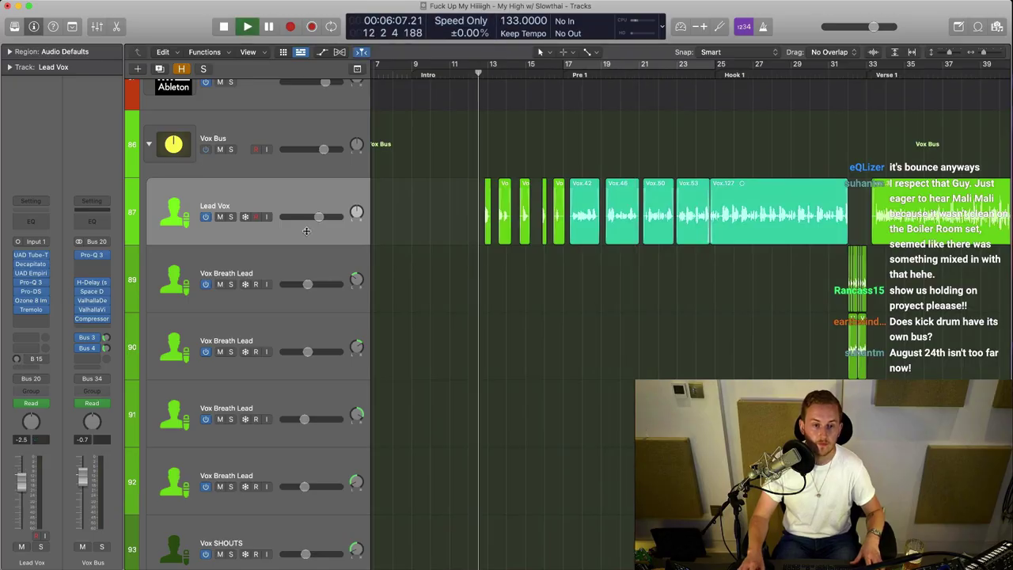
click(230, 217)
click(237, 184)
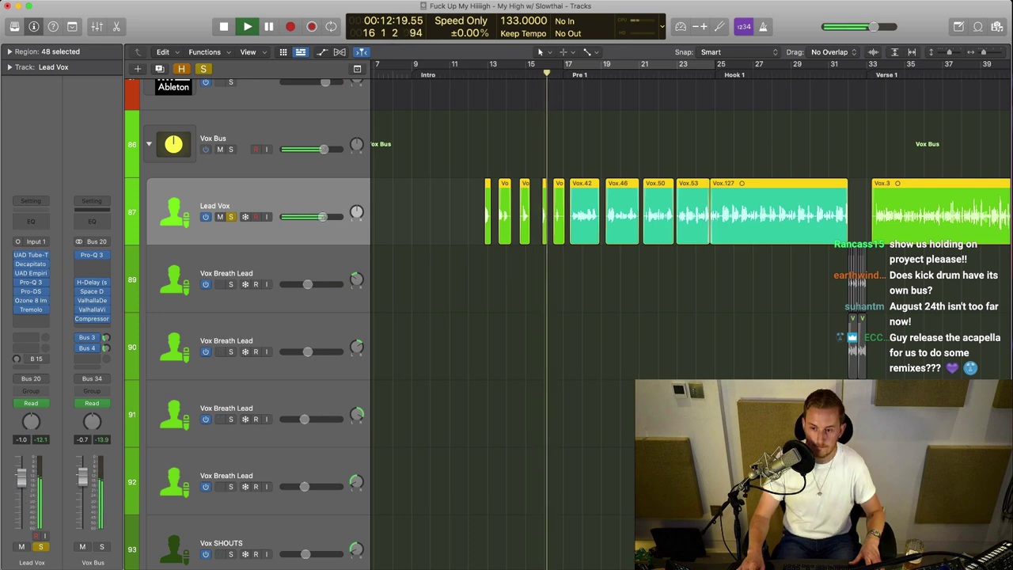
scroll(663, 346, right, 3)
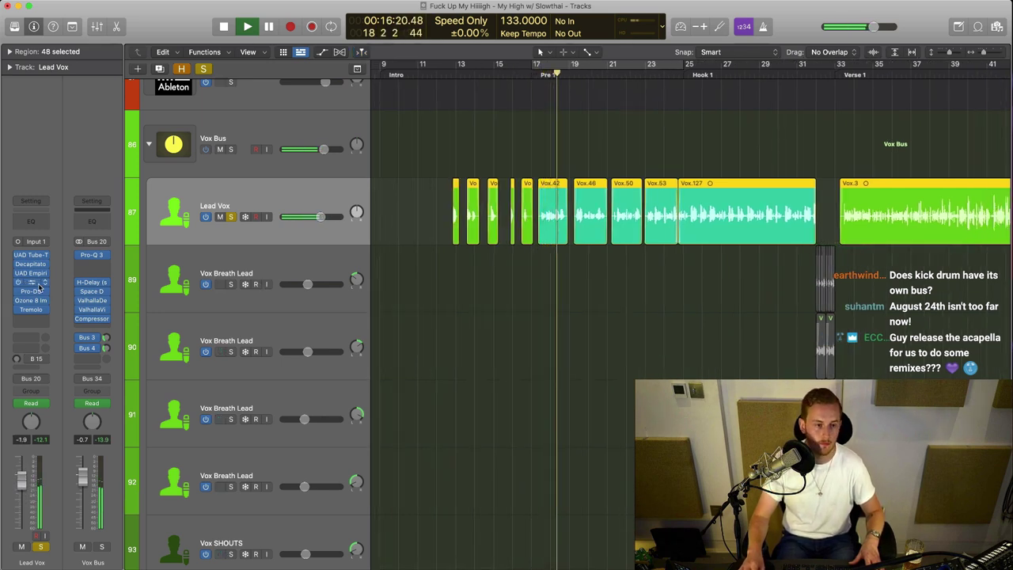
key(space)
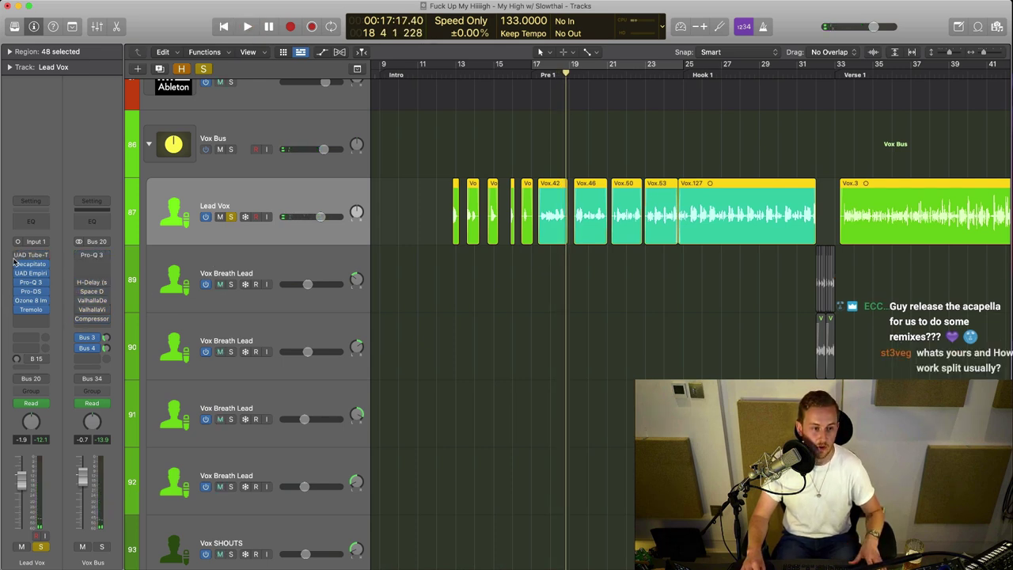
- Bypass all plug-ins on Lead Vox and Vox Bus and audition the unprocessed vocal from bar 16
click(500, 120)
click(520, 65)
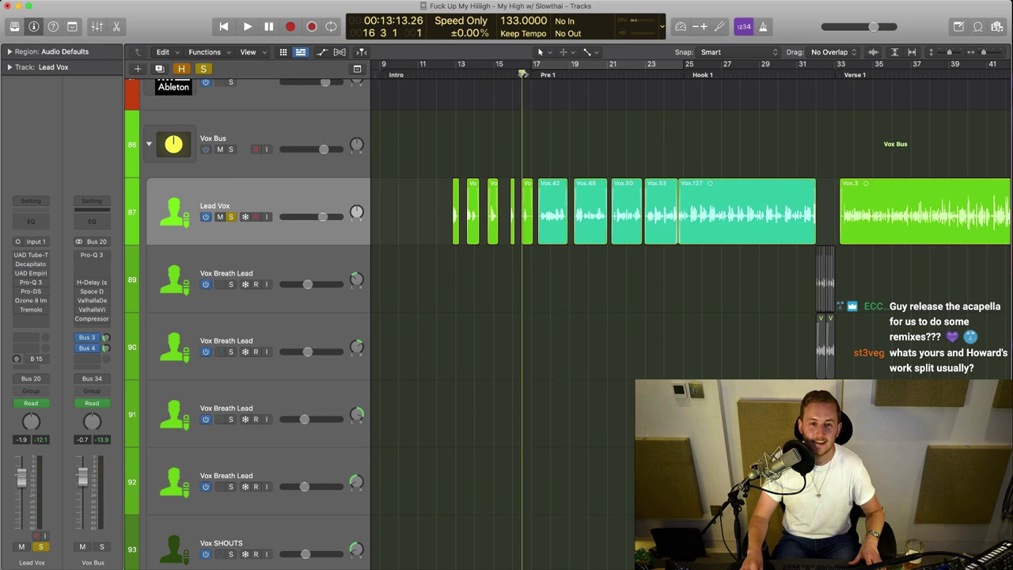
key(space)
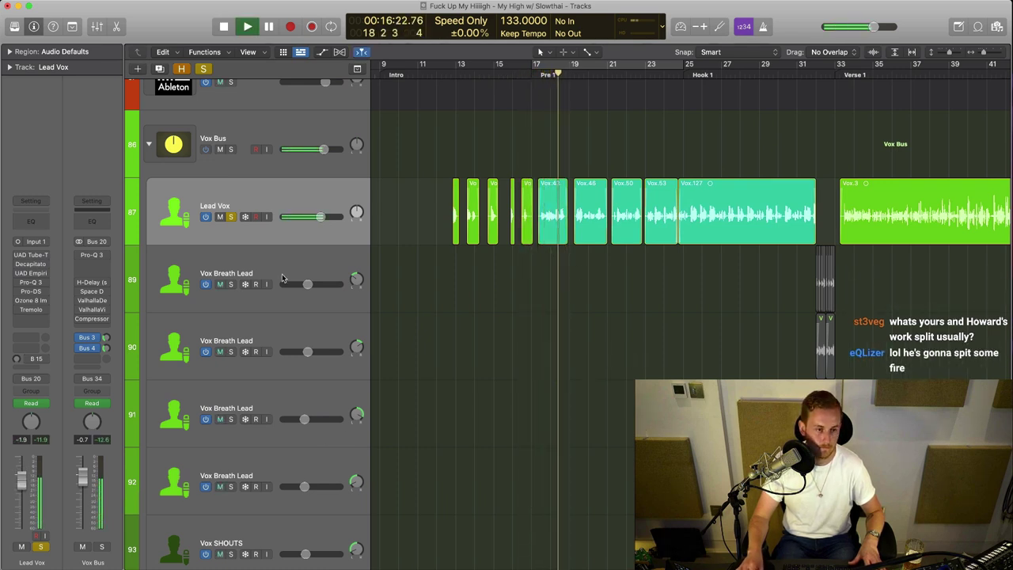
key(space)
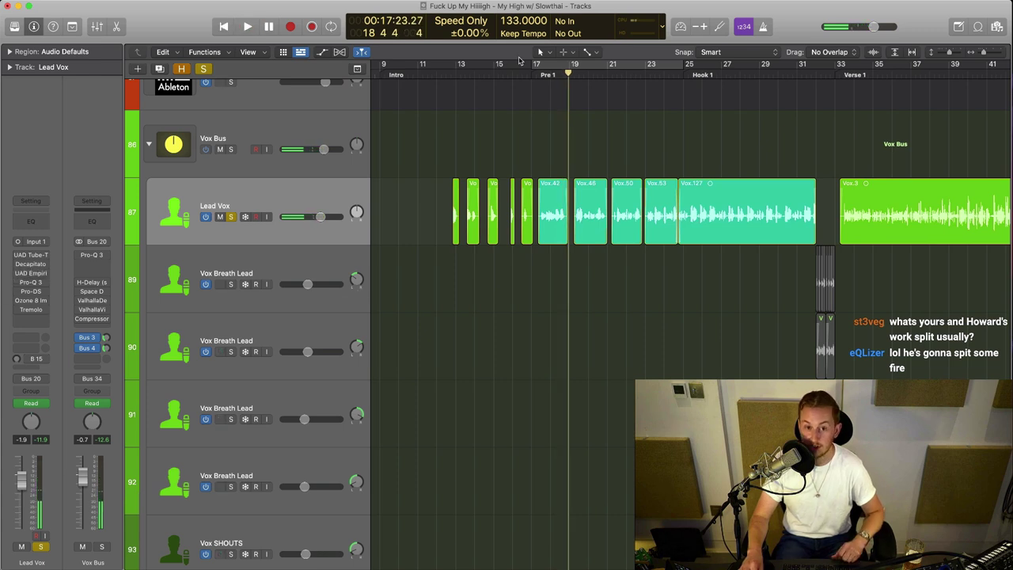
- Set the cycle range to bars 17 to 19 and audition Lead Vox with its UAD Tube-Tech CL 1B enabled
drag(534, 66, 569, 67)
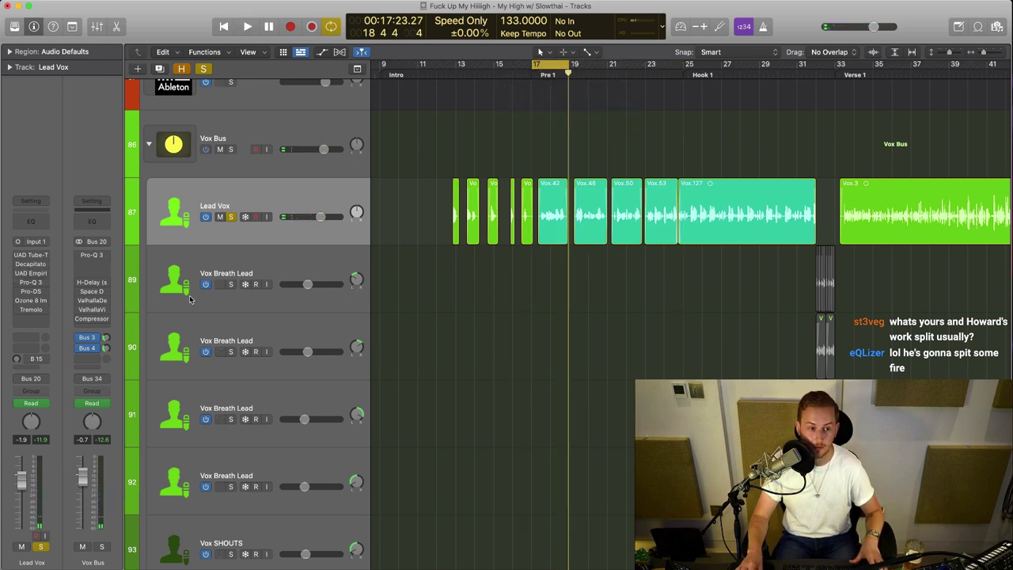
click(32, 256)
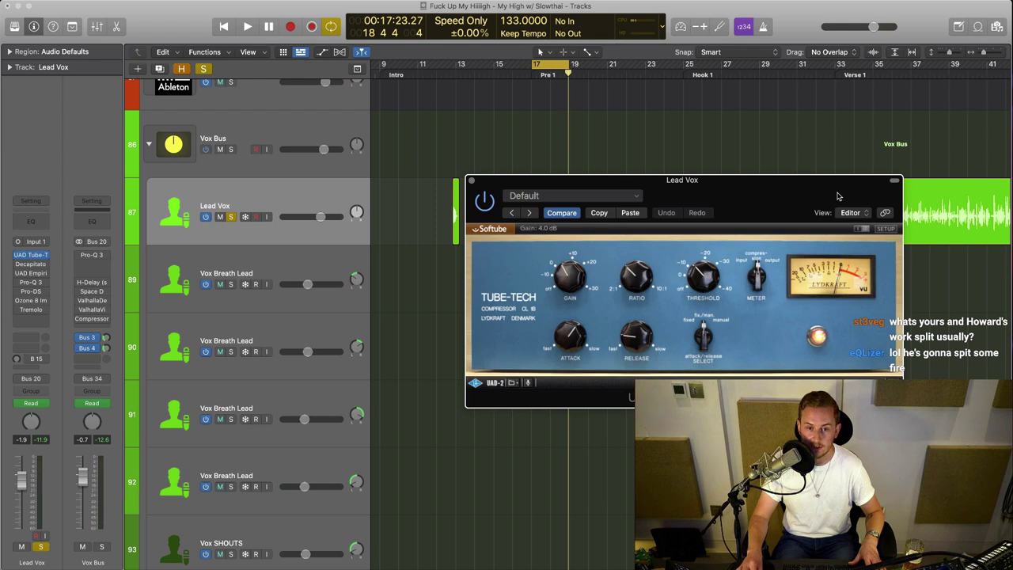
key(space)
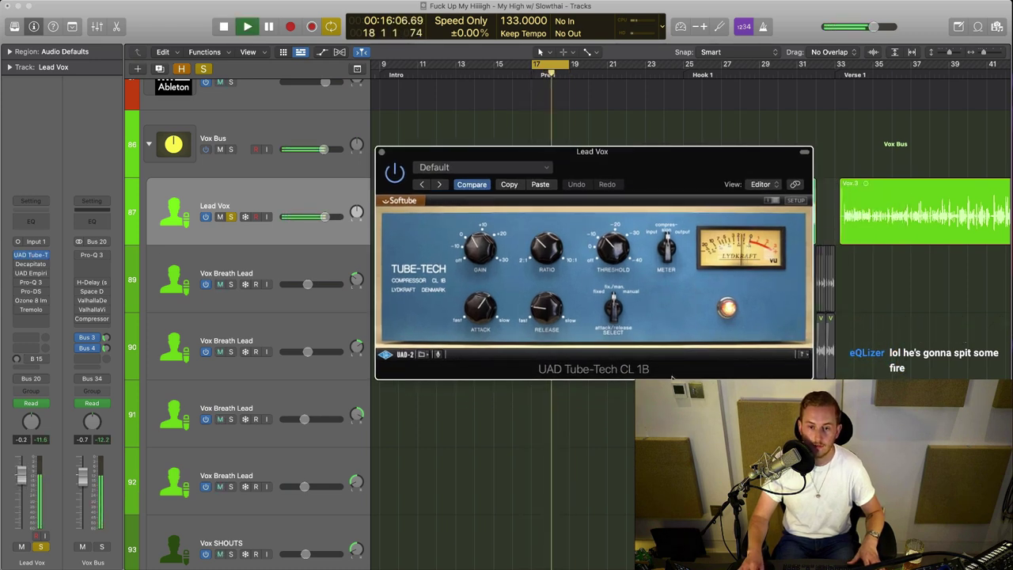
key(space)
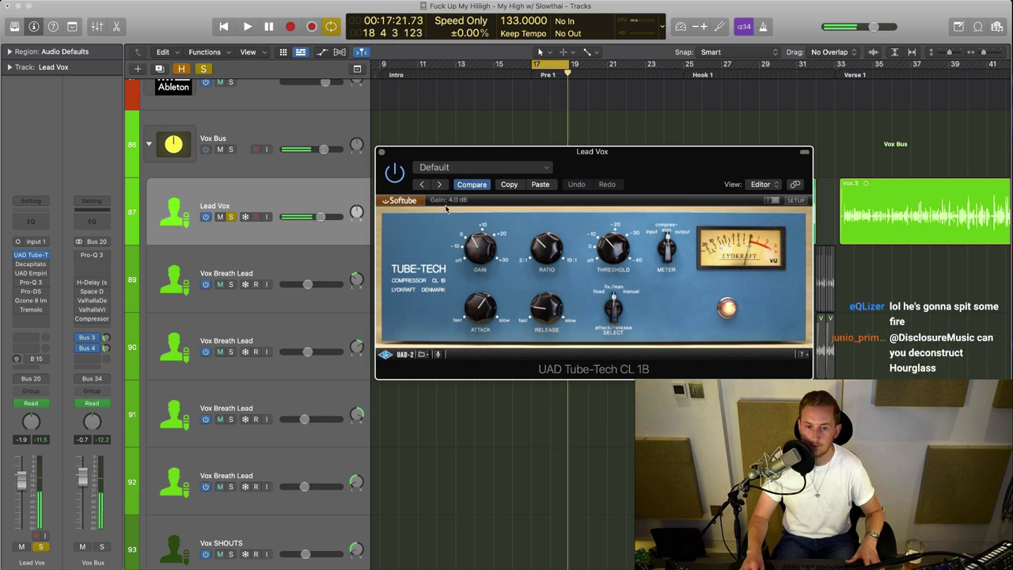
click(383, 152)
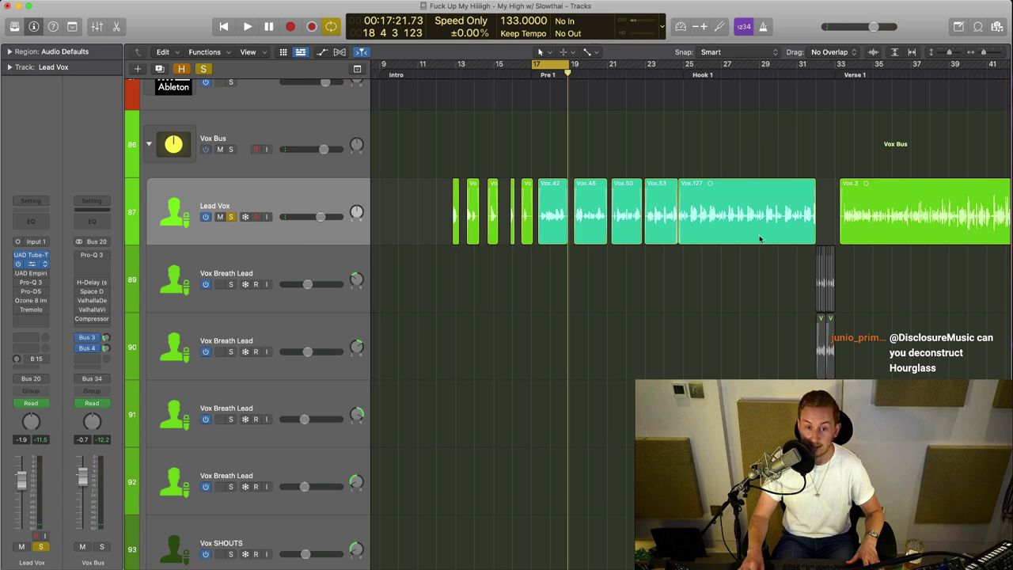
- Enable Decapitator on Lead Vox, nudge its Mix amount and audition the cycled vocal before closing the plug-in
key(v)
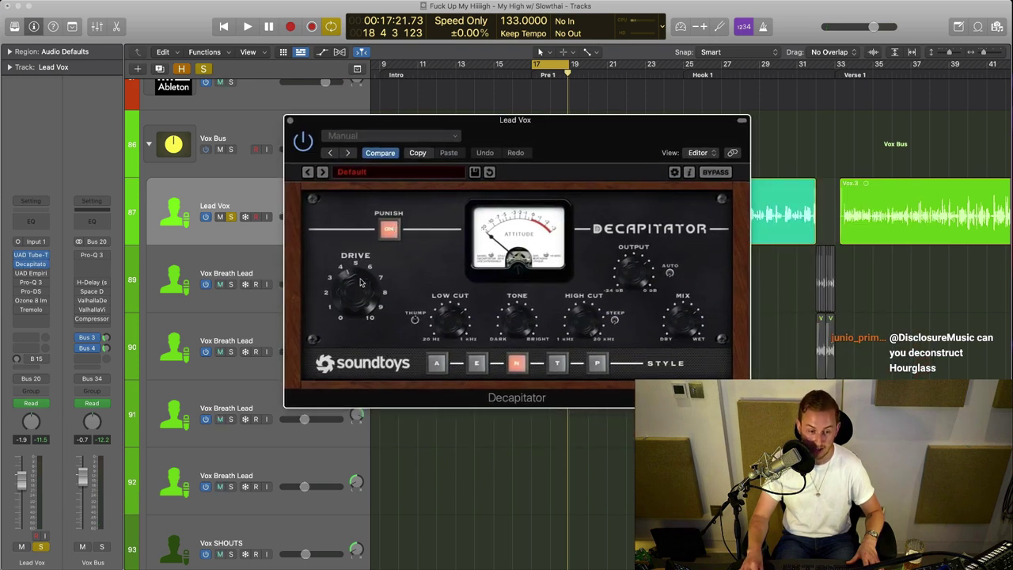
drag(686, 325, 685, 321)
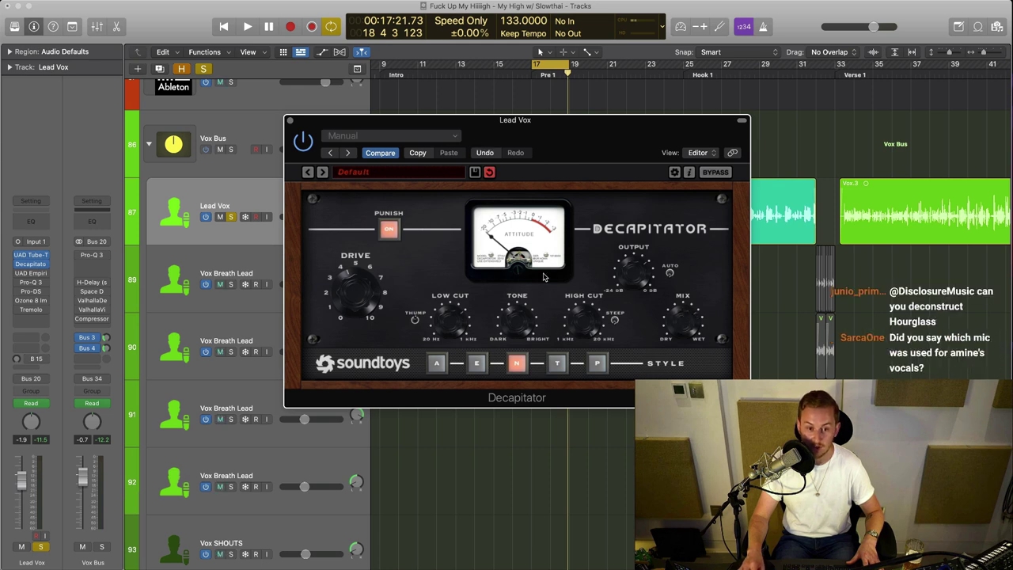
key(space)
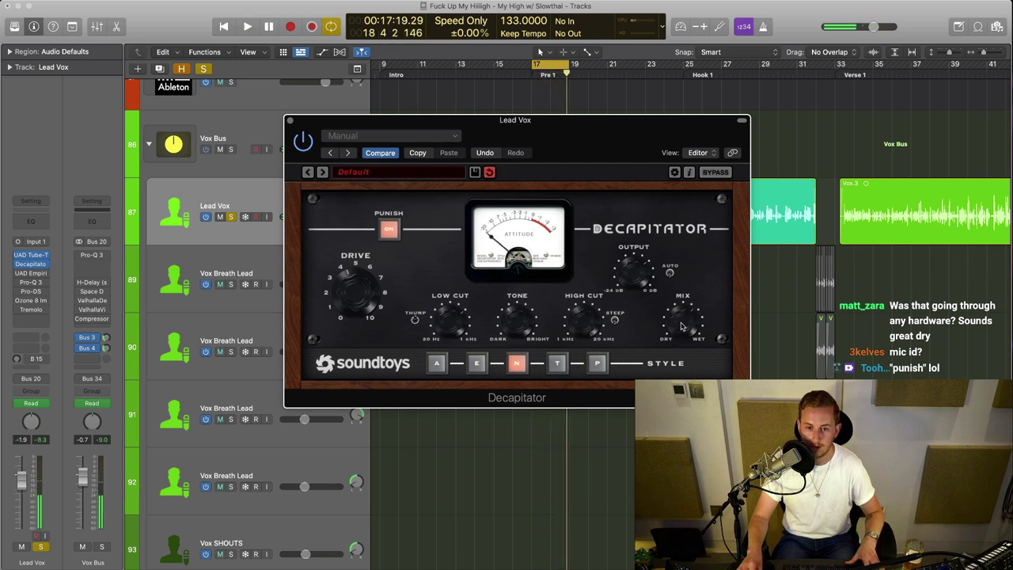
click(290, 120)
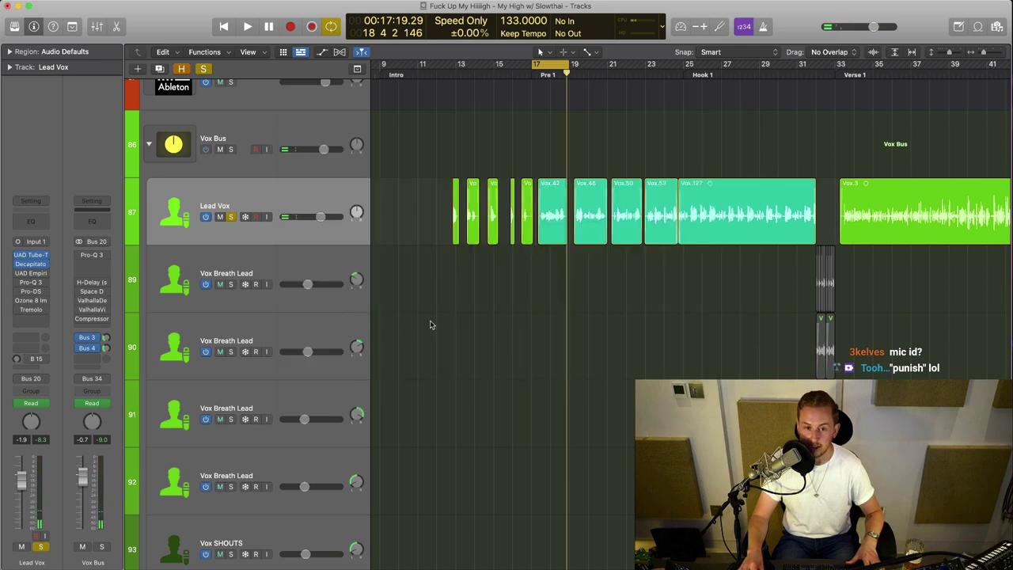
- Enable and audition the UAD Distressor on Lead Vox, and extend the cycle range to bars 17 to 25
click(19, 275)
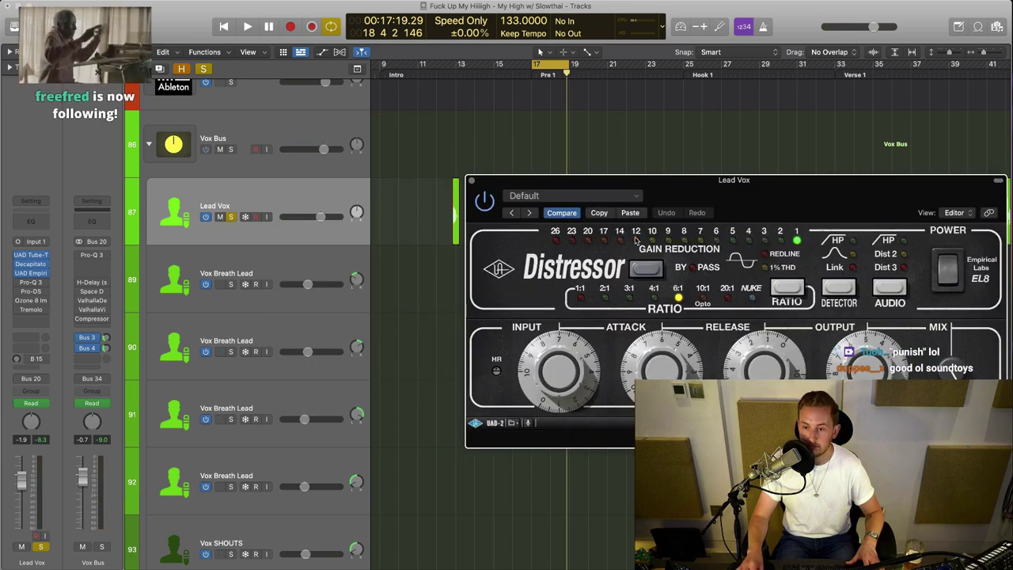
drag(742, 198, 593, 155)
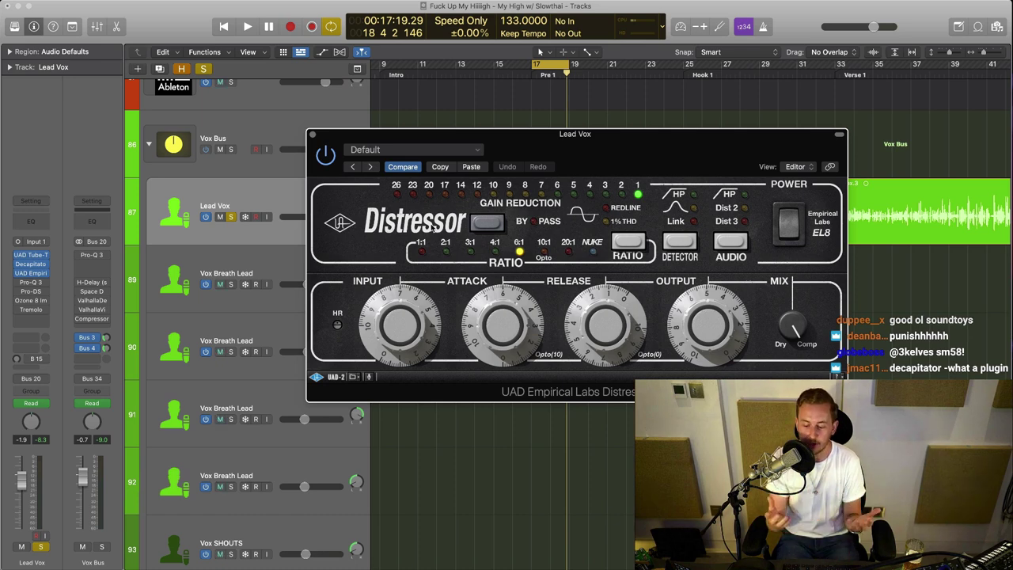
drag(593, 134, 607, 136)
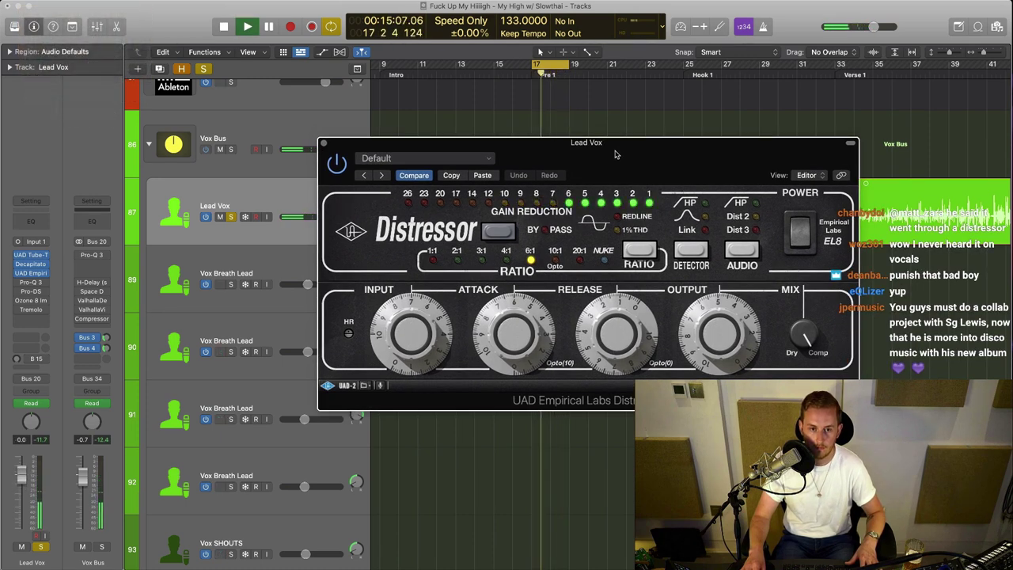
key(space)
drag(561, 68, 681, 74)
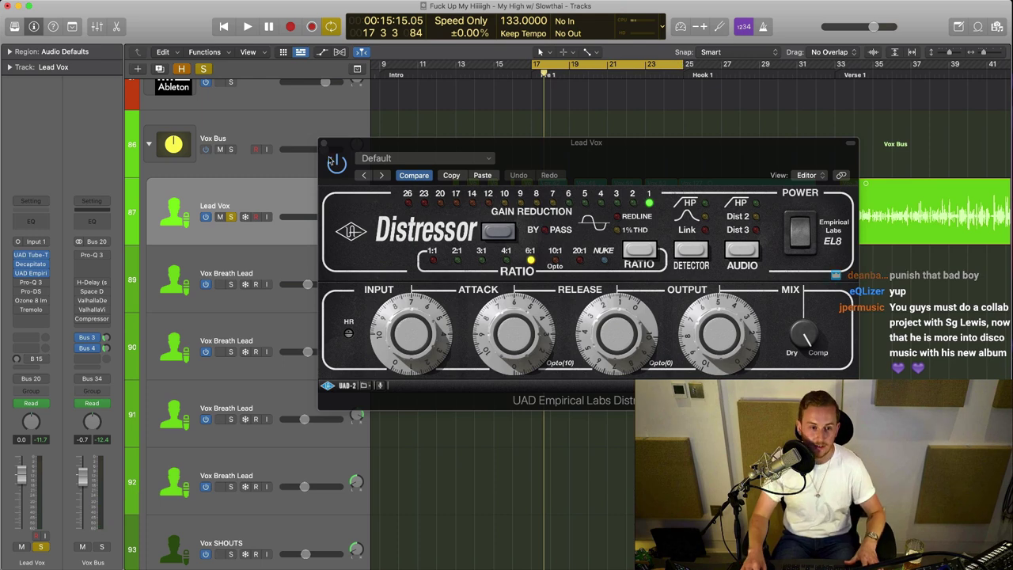
click(325, 143)
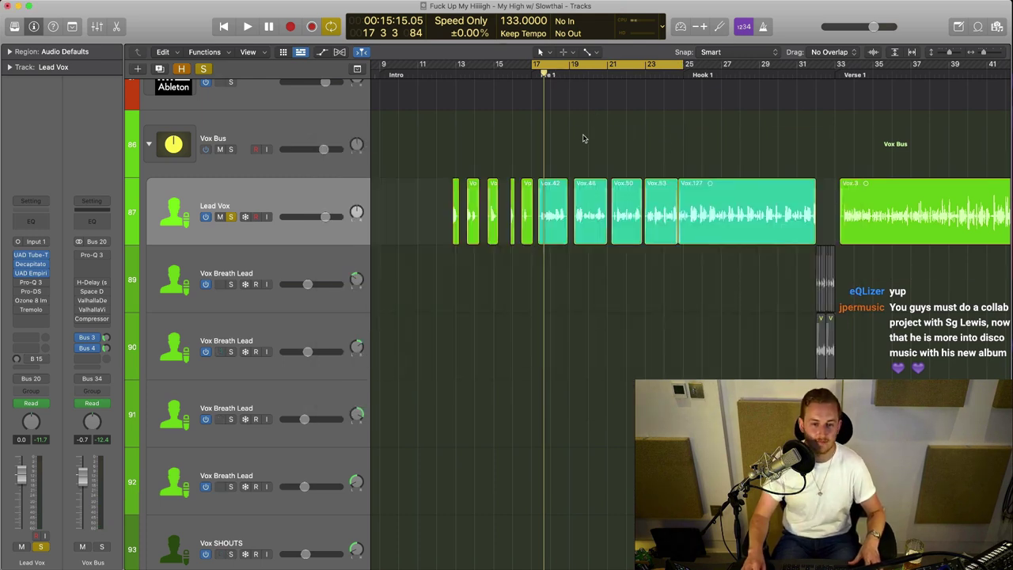
- Enable and open Pro-Q 3 on Lead Vox and select the low dynamic bell band near 126 Hz
key(super+Right)
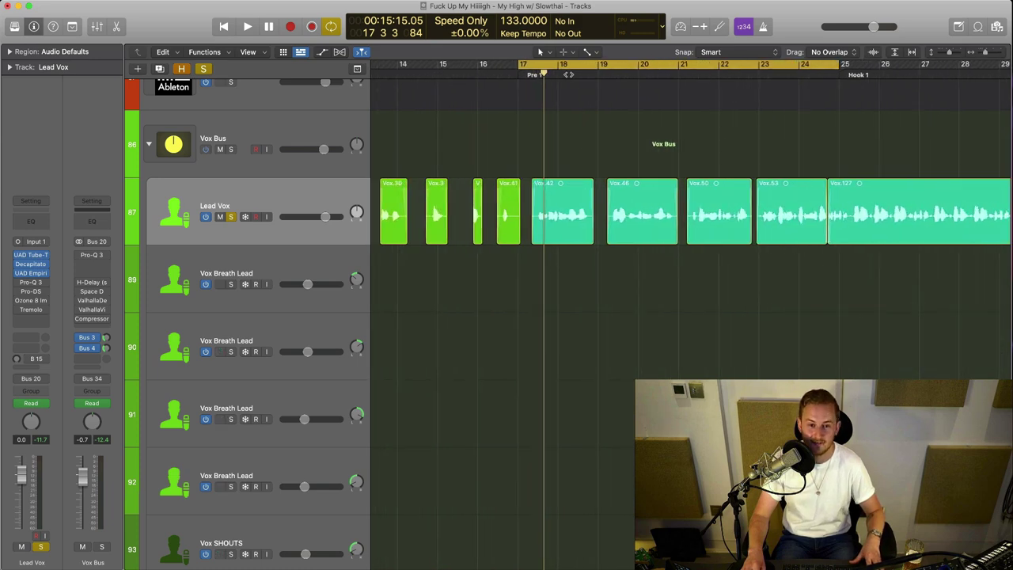
click(620, 73)
click(30, 281)
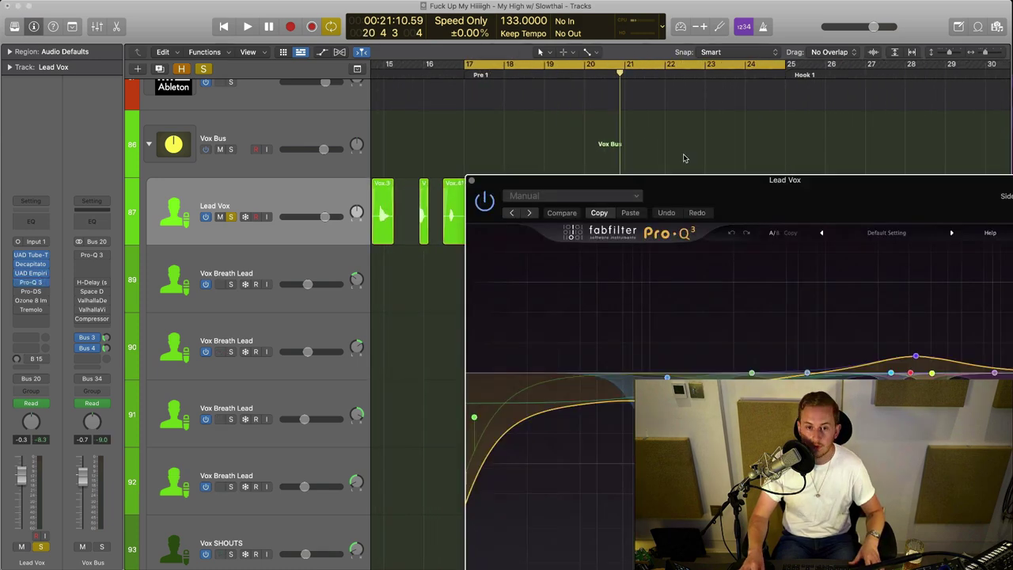
drag(747, 191, 578, 110)
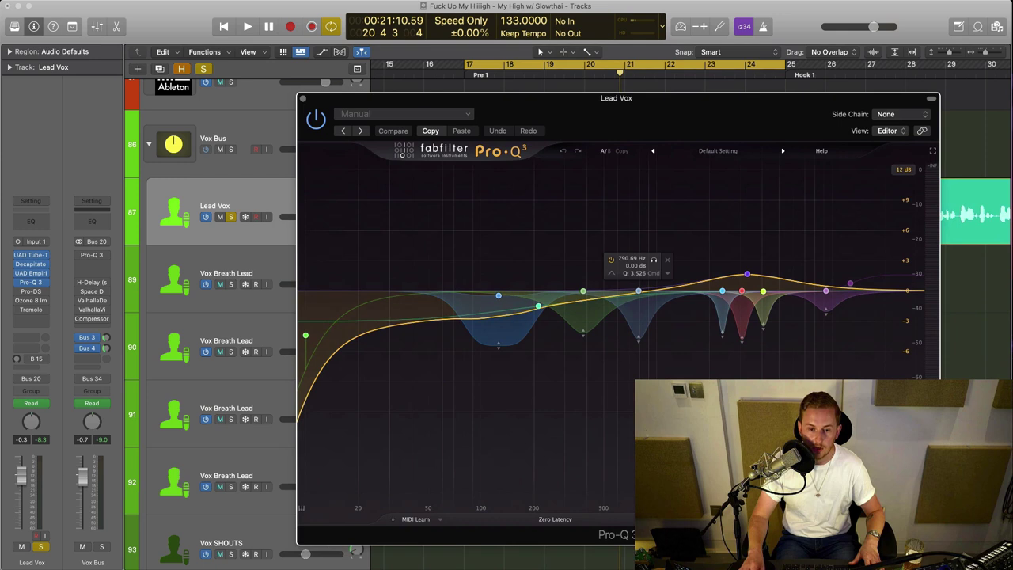
click(498, 296)
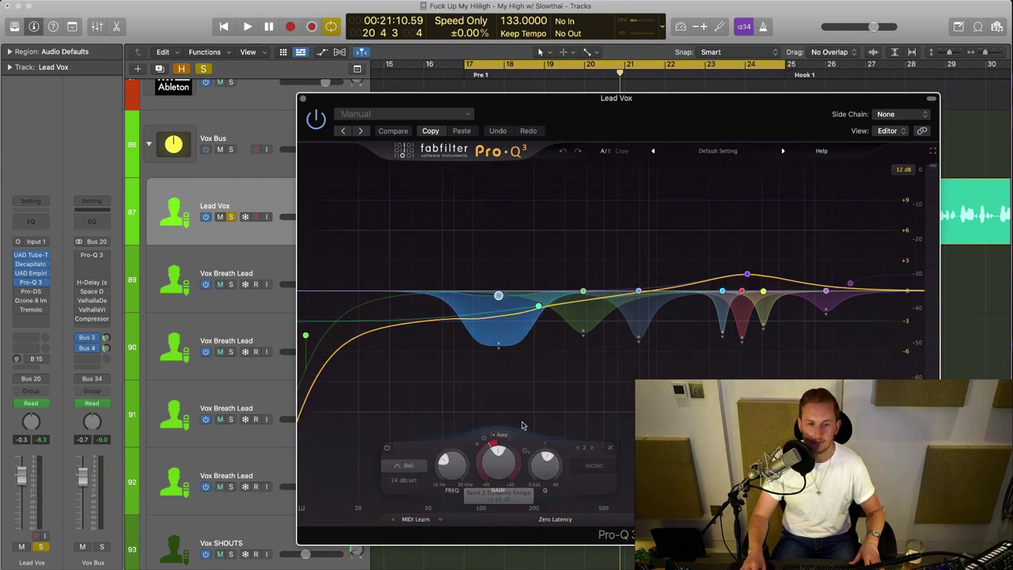
- Play the cycled vocal through Pro-Q 3, stop playback and inspect the low dynamic cuts and the upper-mid boost
key(space)
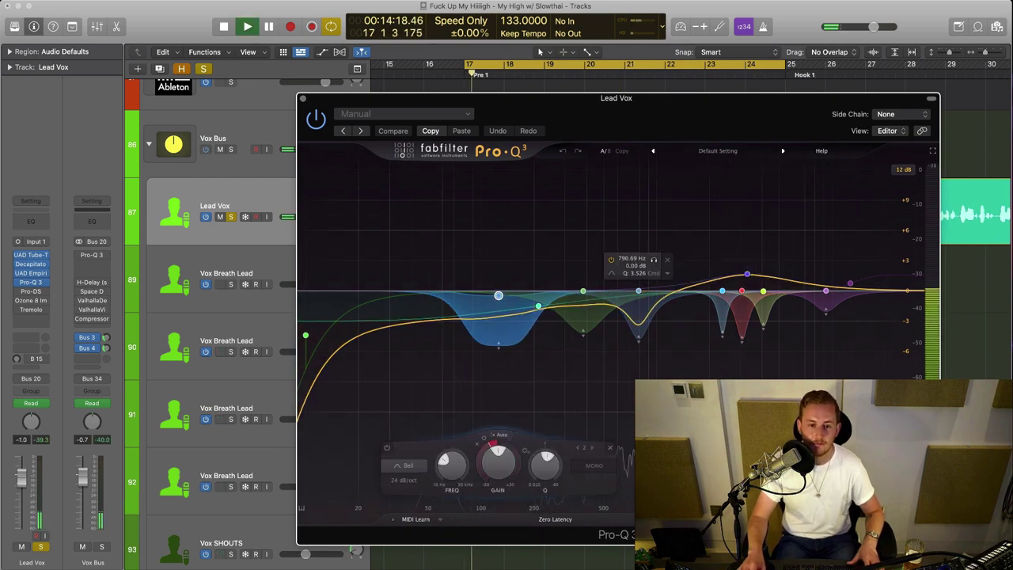
drag(718, 110, 680, 84)
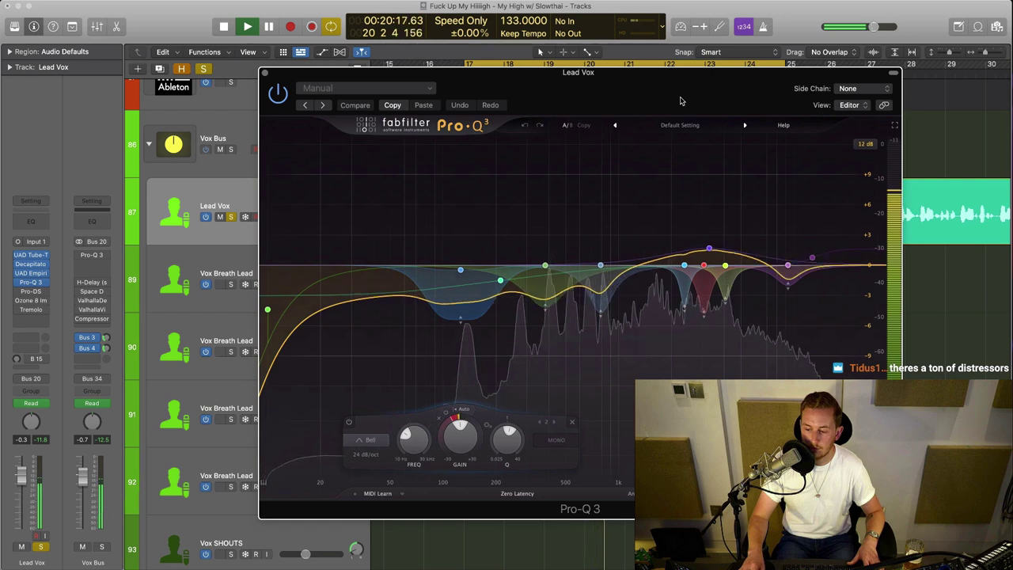
key(space)
mouse_move(460, 271)
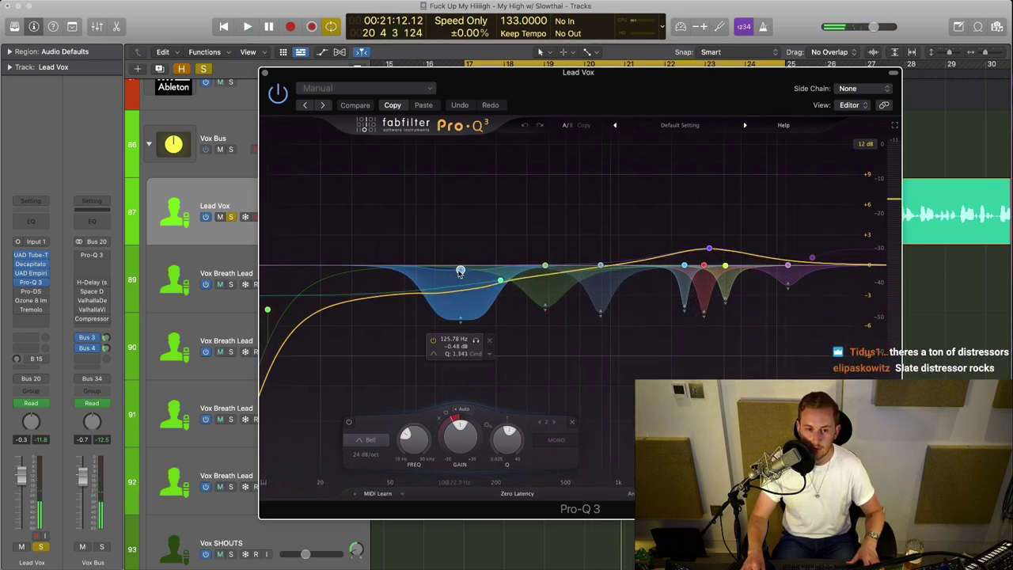
mouse_move(508, 283)
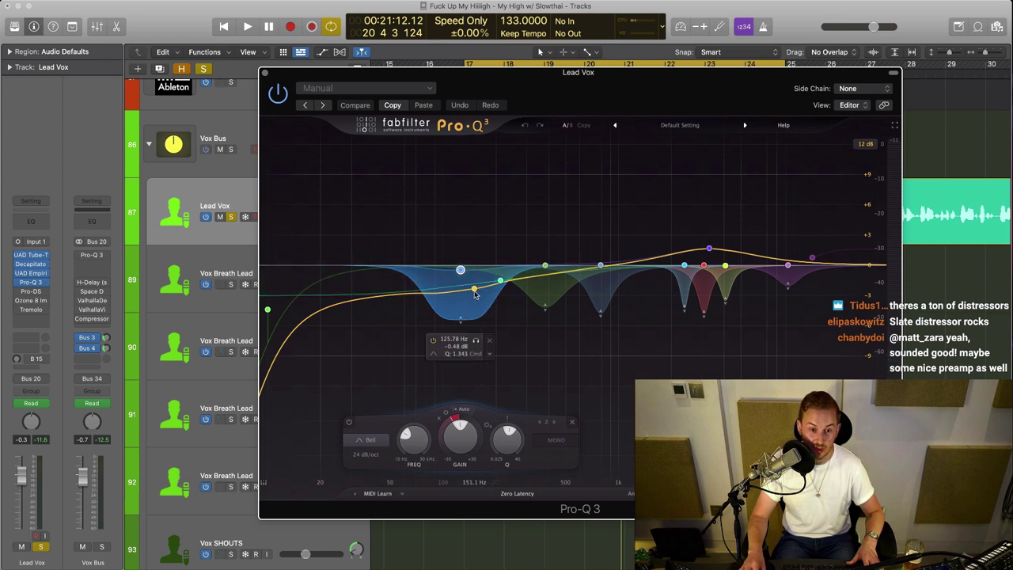
mouse_move(710, 253)
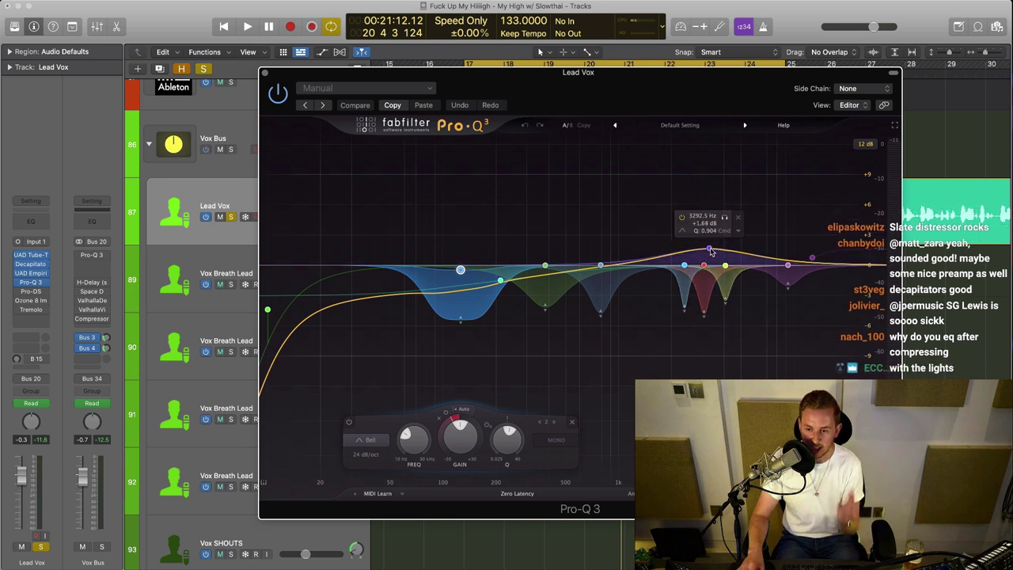
- Audition the cycled vocal through Pro-Q 3's dynamic bands, inspect the high-frequency cut and close the plug-in
key(space)
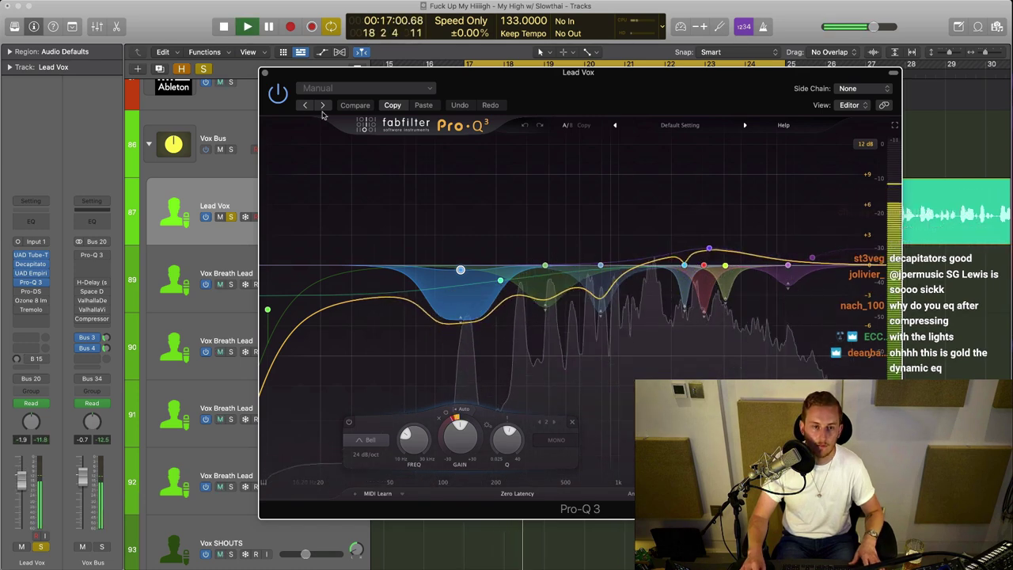
mouse_move(788, 266)
key(space)
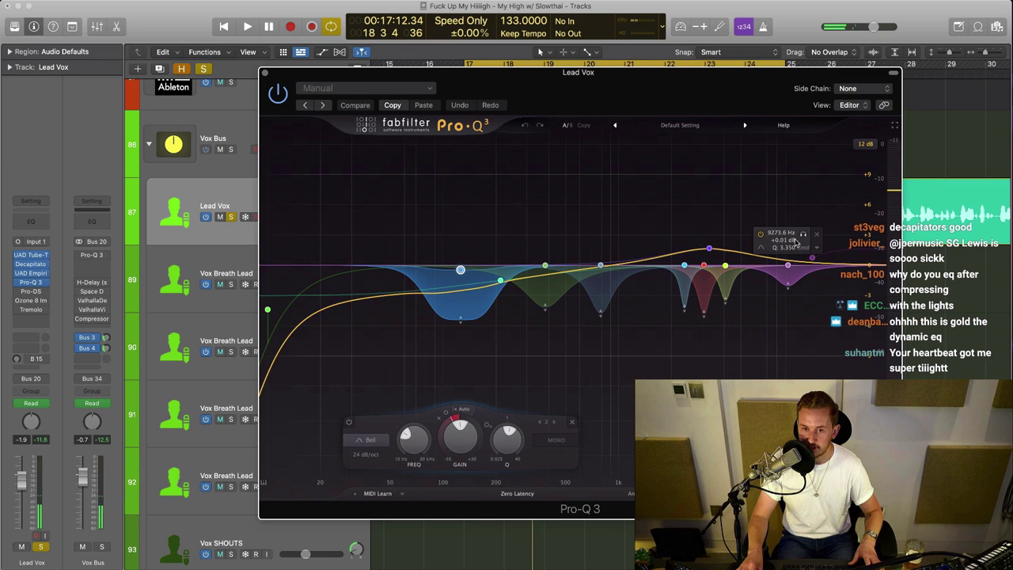
key(space)
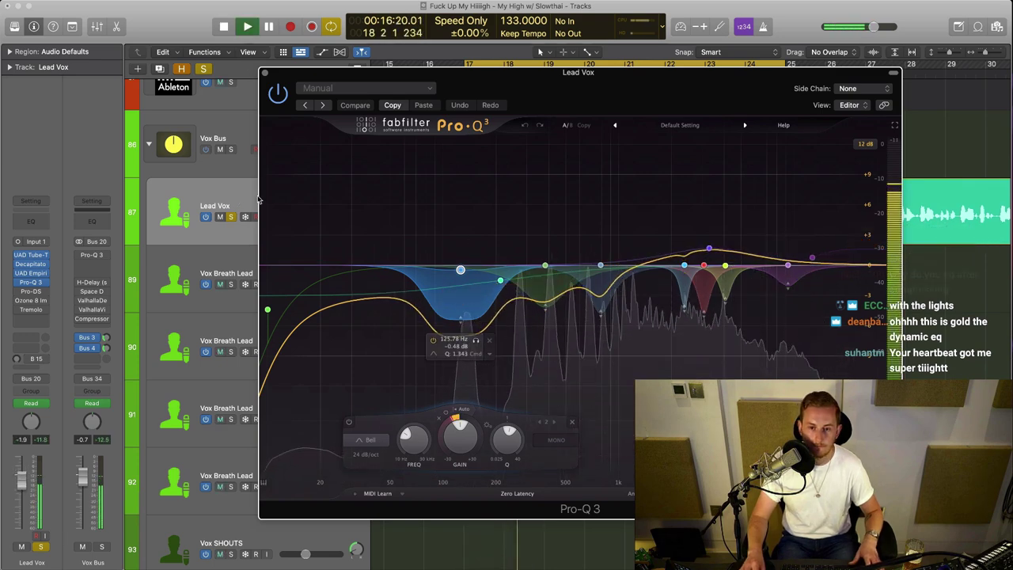
click(264, 72)
- Enable Pro-DS on Lead Vox, audition the cycled vocal through the de-esser and close the plug-in
click(30, 292)
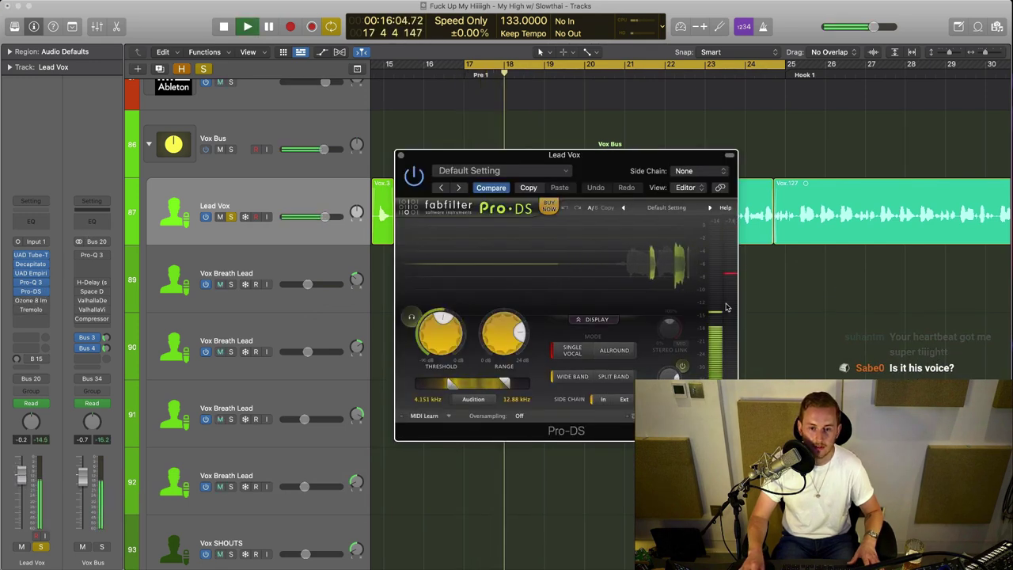
key(space)
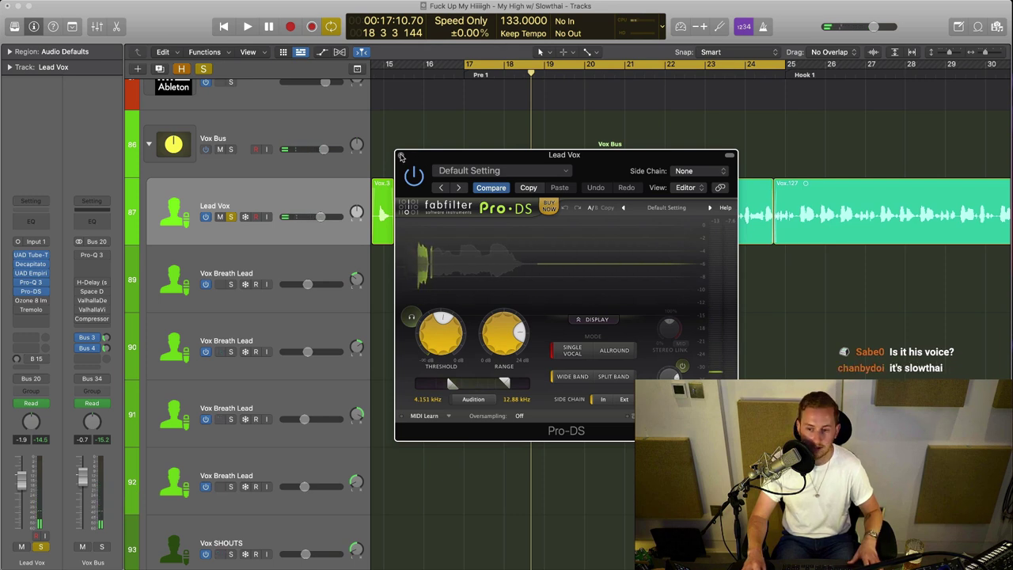
key(space)
click(401, 155)
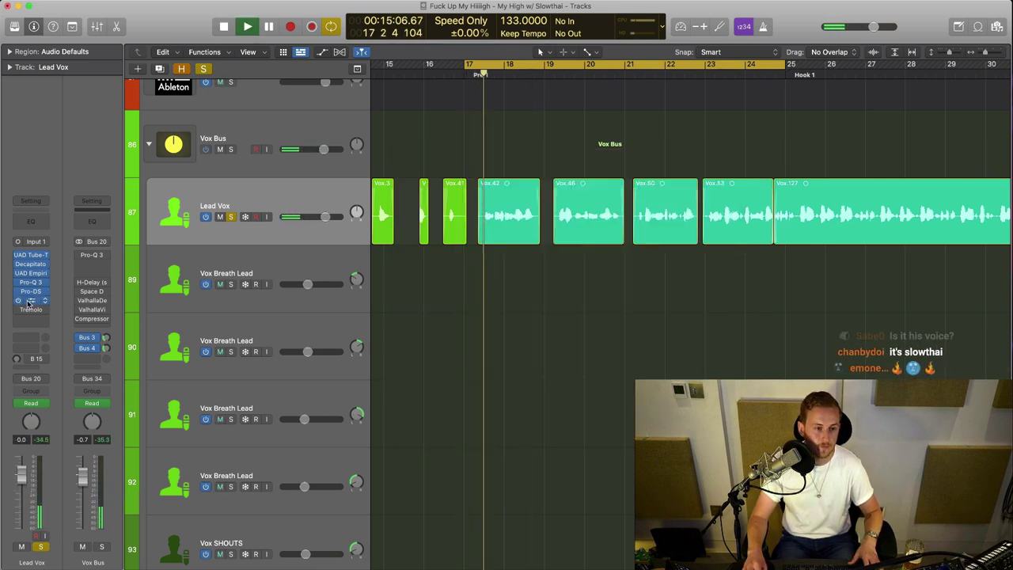
- Enable Ozone 8 Imager on Lead Vox, audition its stereo widening on the cycled vocal and close the plug-in
click(31, 300)
drag(712, 195, 485, 143)
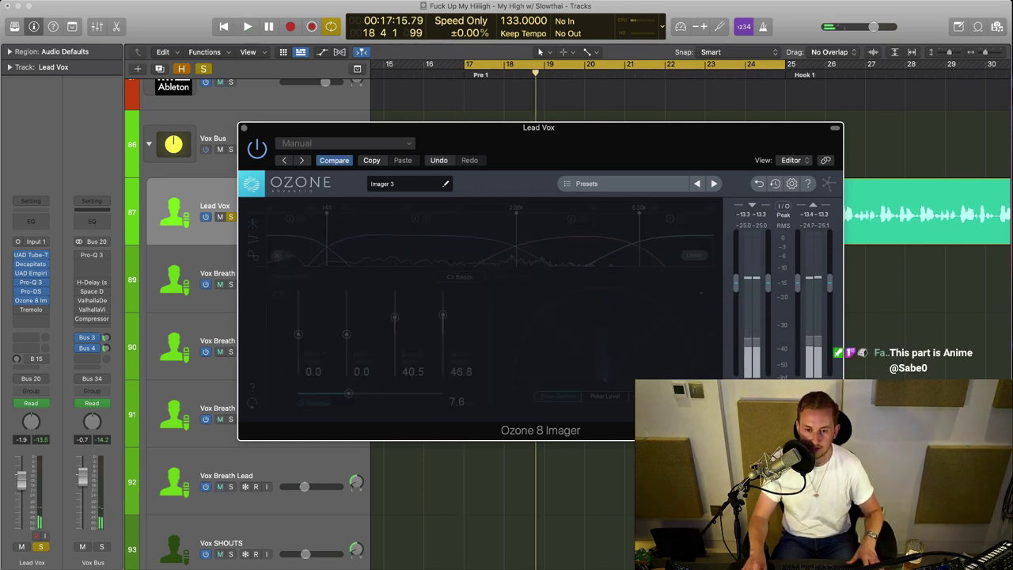
key(space)
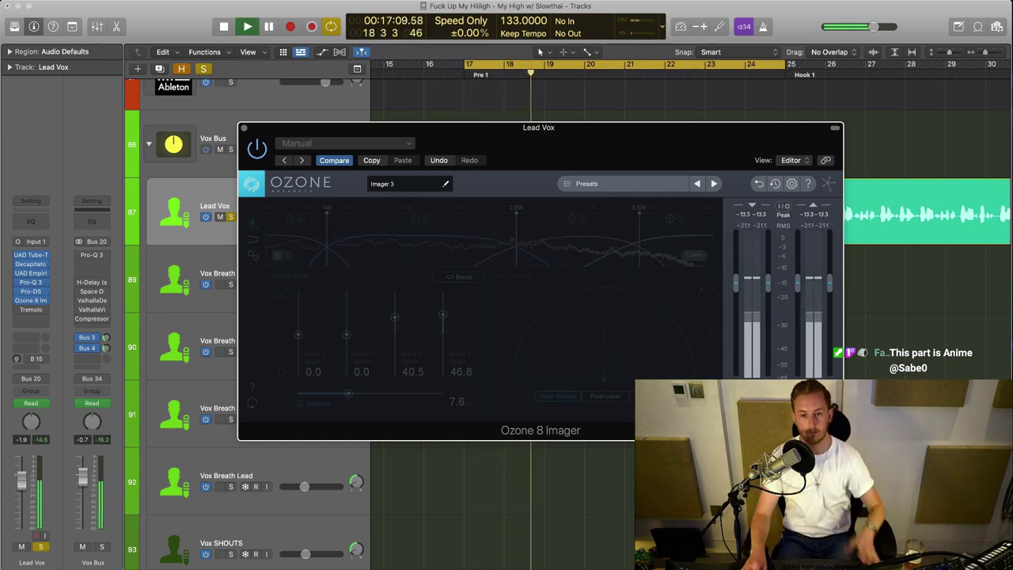
key(space)
key(space)
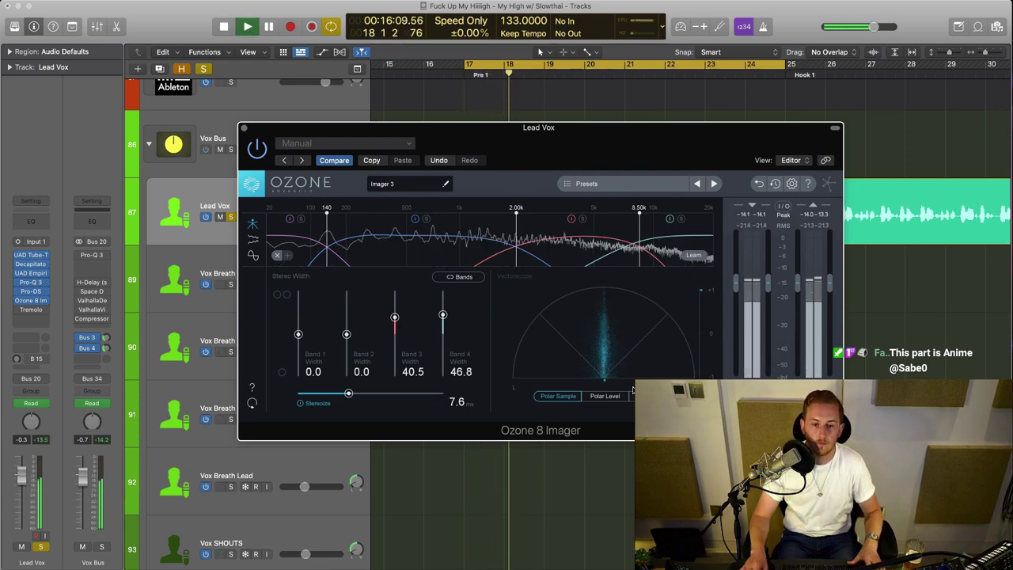
key(space)
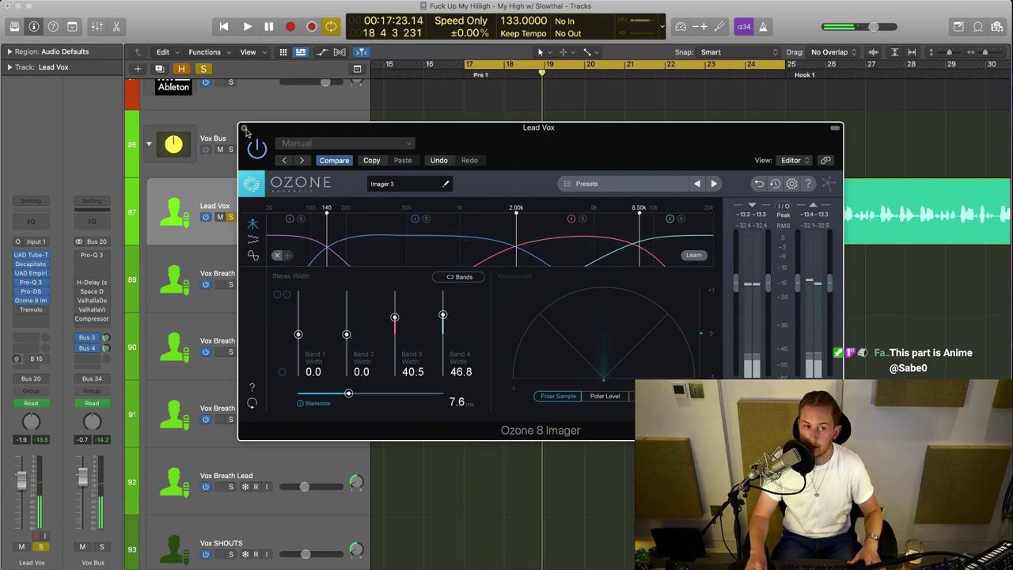
click(244, 127)
- Enable Tremolo on Lead Vox, inspect its rate and depth settings and close the plug-in
scroll(604, 387, left, 2)
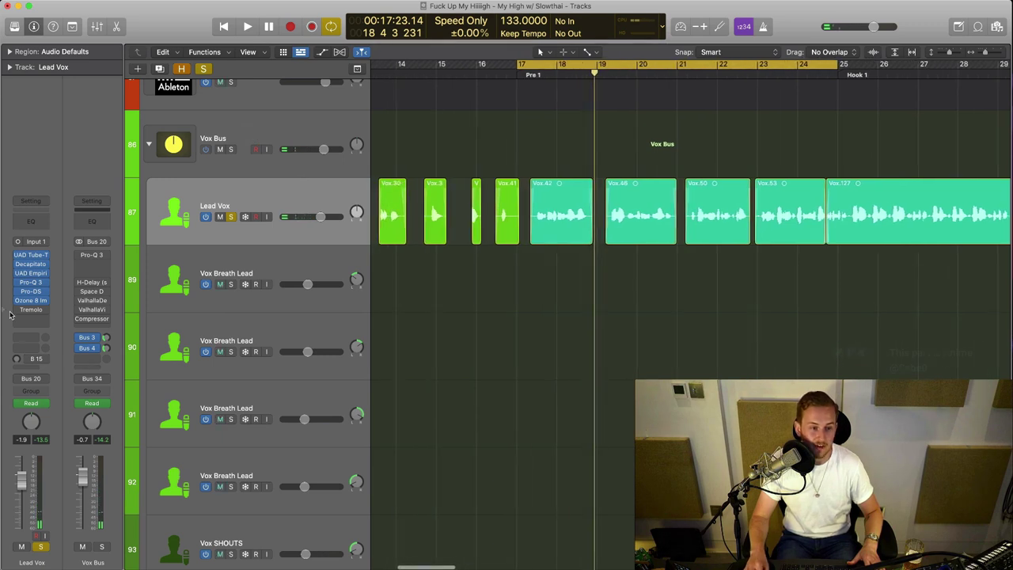
click(34, 311)
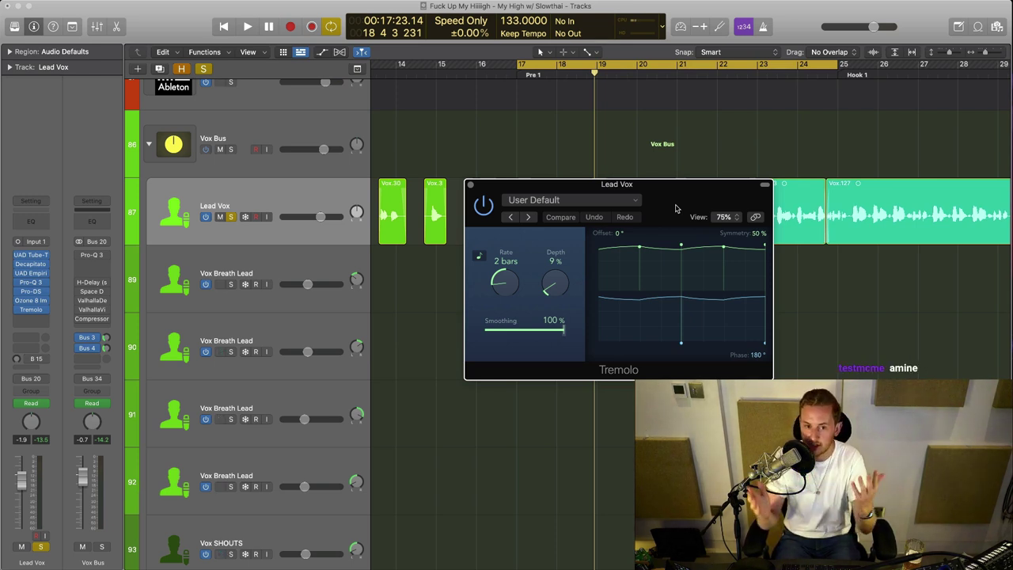
click(472, 186)
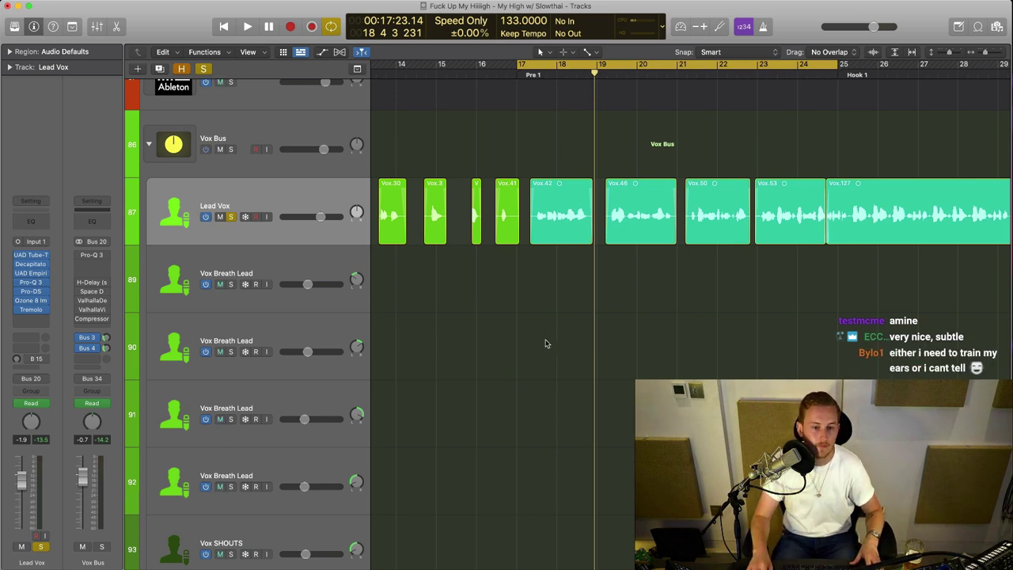
- Enable Pro-Q 3 on the Vox Bus, inspect its dynamic cuts and close the plug-in
key(super+Left)
key(super+Left)
key(super+Left)
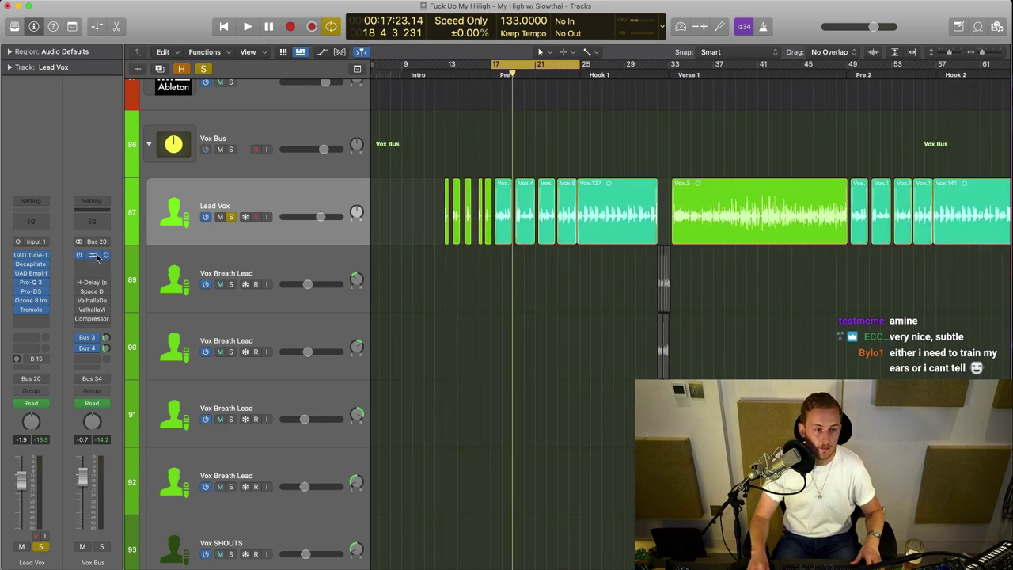
click(96, 257)
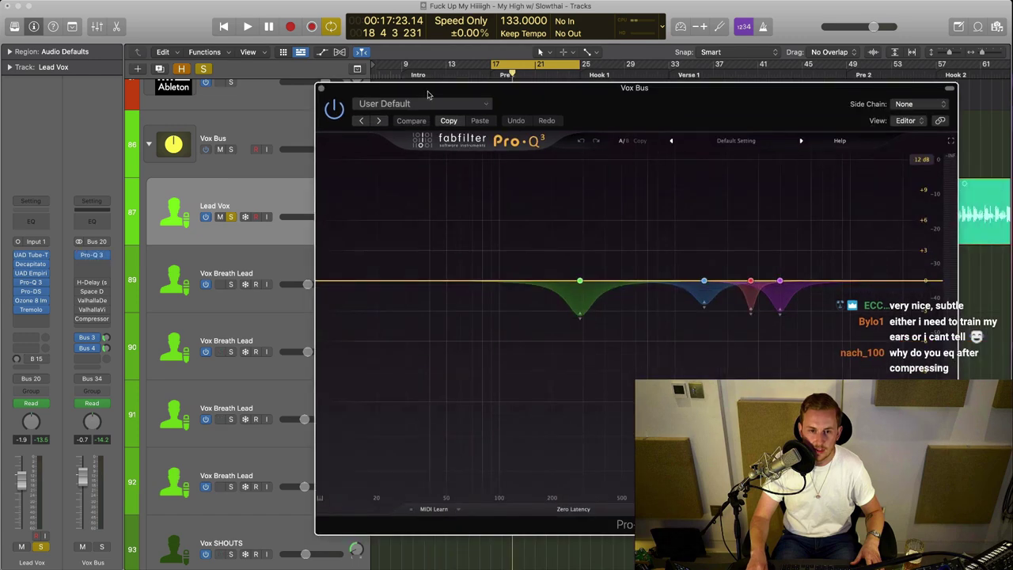
click(322, 90)
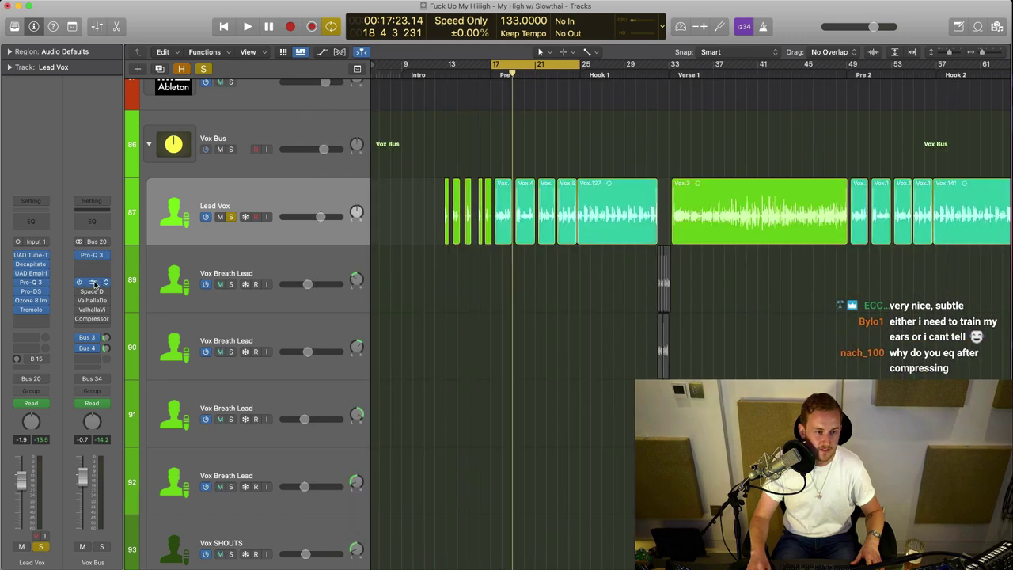
- Enable H-Delay on the Vox Bus, nudge its Dry/Wet amount during cycled playback and close the plug-in
click(92, 282)
drag(701, 191, 638, 174)
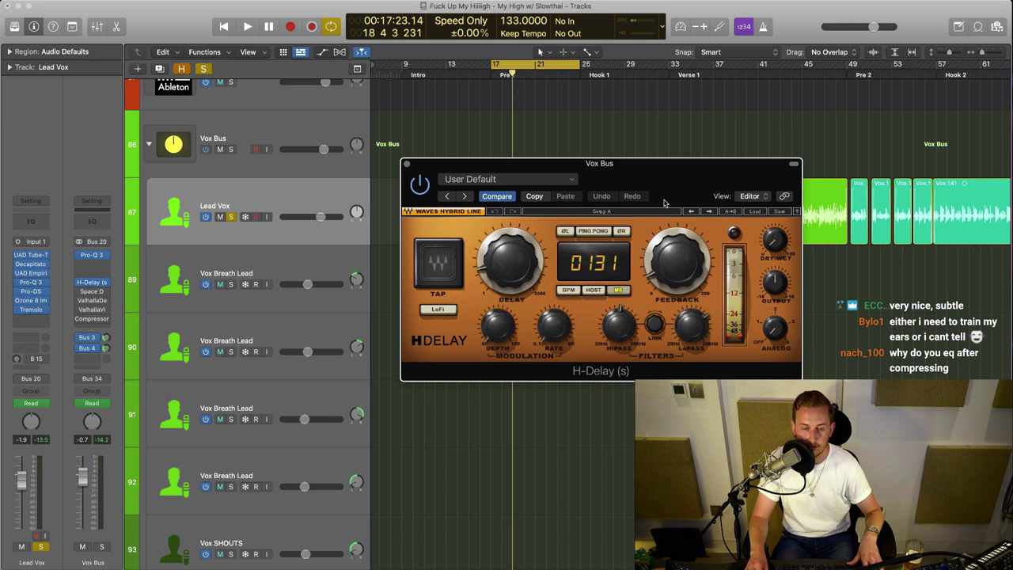
key(space)
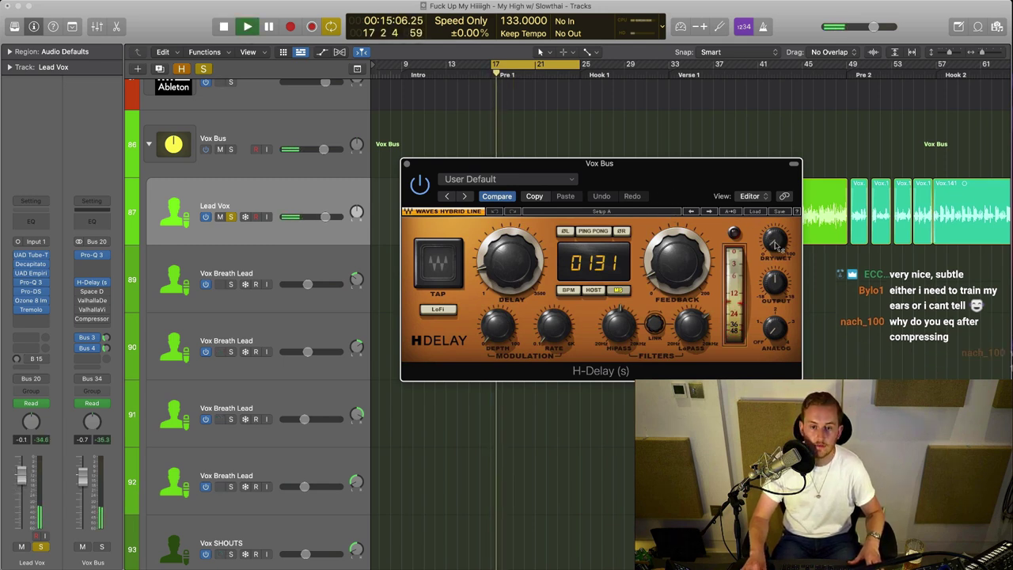
drag(773, 245, 773, 252)
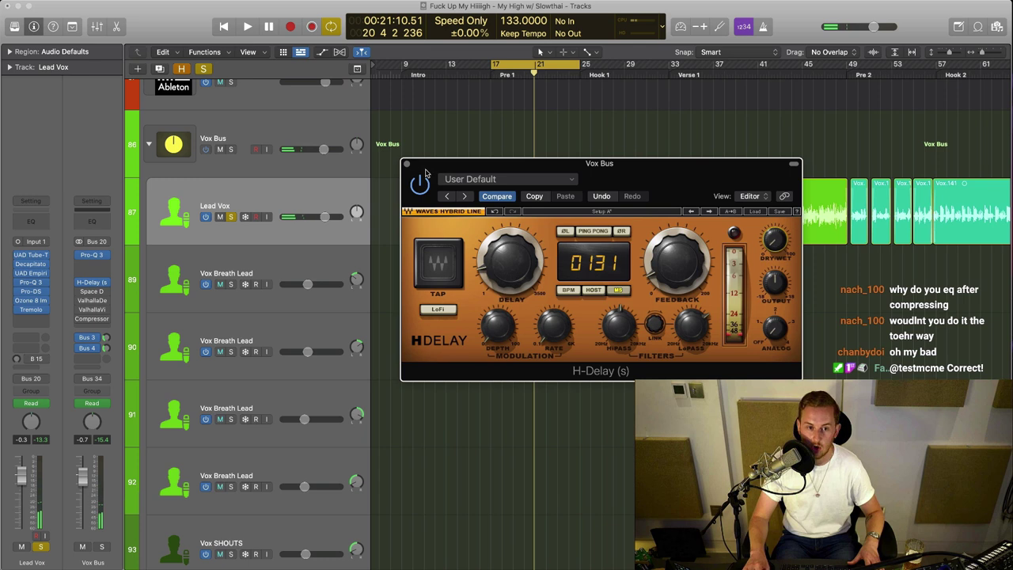
click(406, 163)
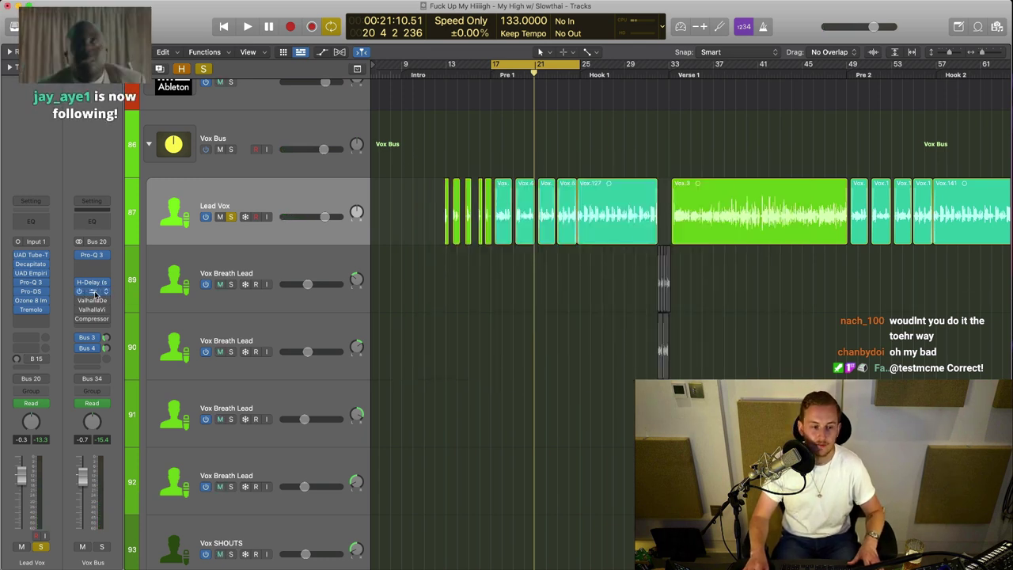
- Audition the cycled vocal through Space Designer's 0.3s Wooden Chamber on the Vox Bus and close the plug-in
click(455, 297)
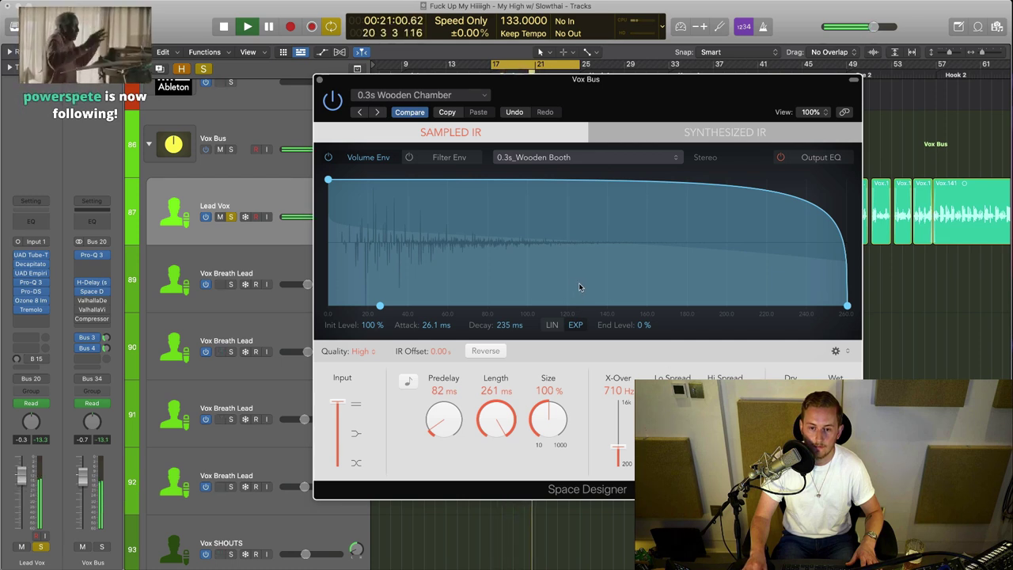
key(space)
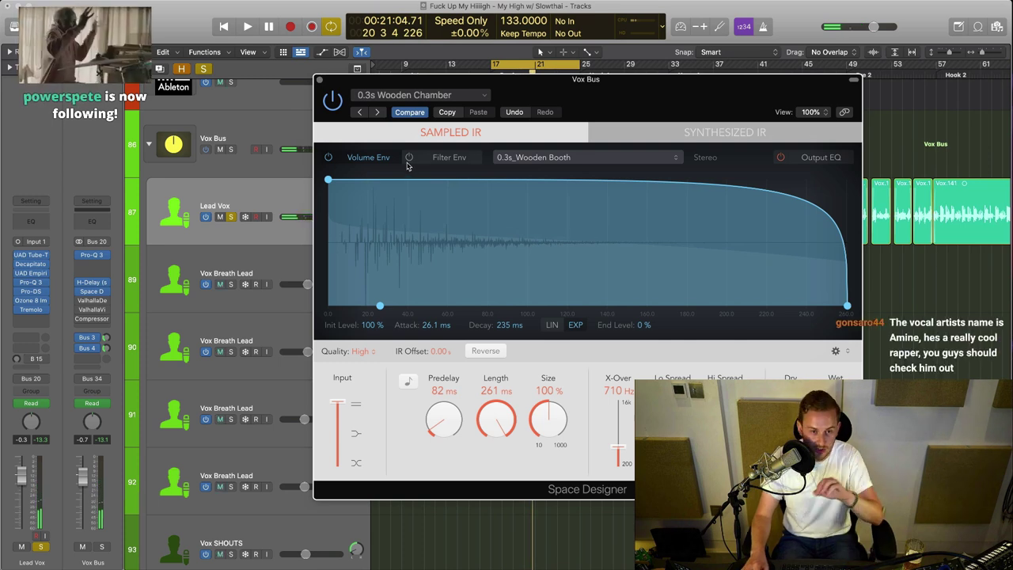
click(320, 80)
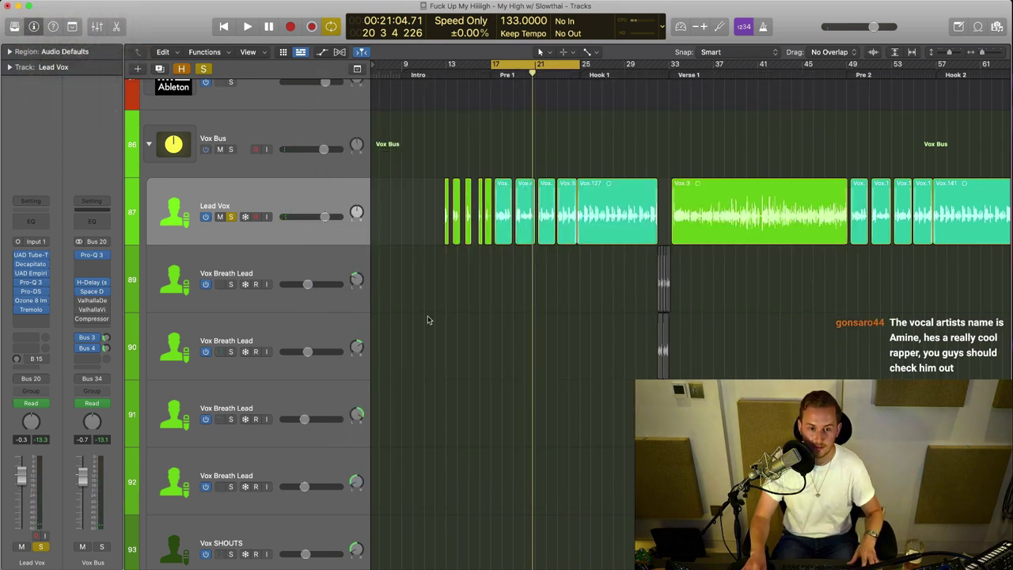
- Enable ValhallaDelay and ValhallaVintageVerb on the Vox Bus, inspect the settings of each and close them
click(91, 300)
drag(766, 220, 717, 212)
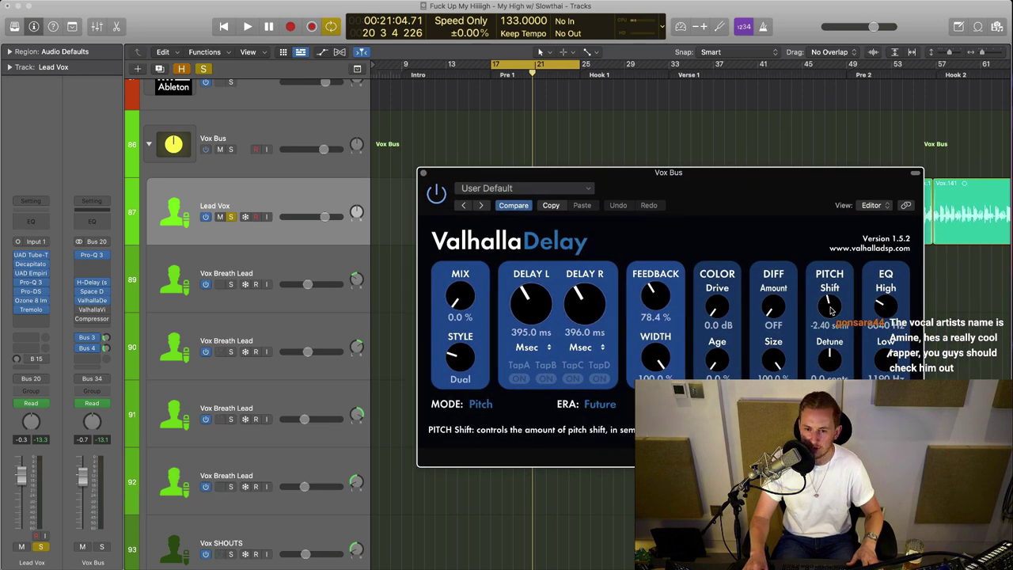
click(425, 174)
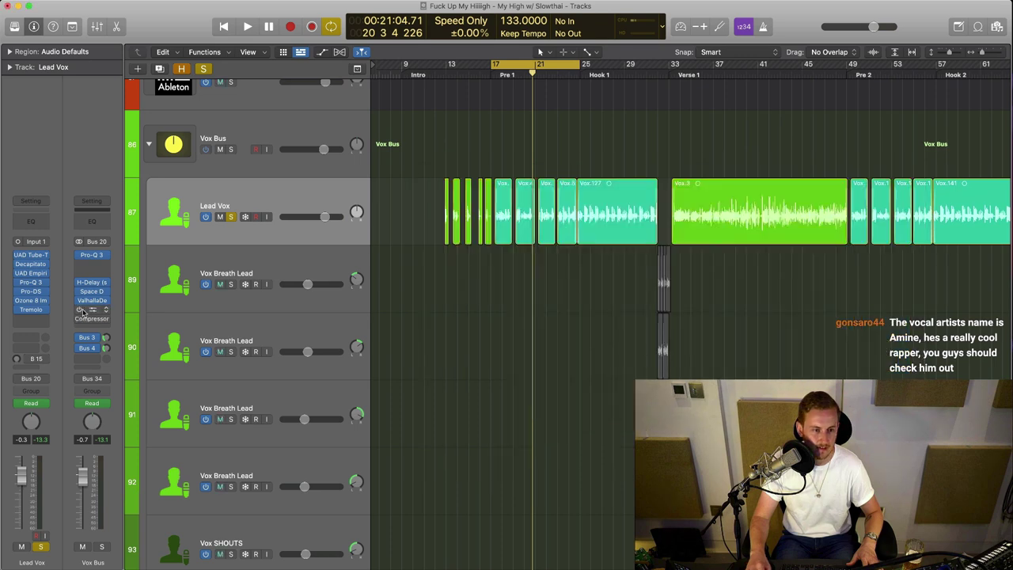
click(93, 309)
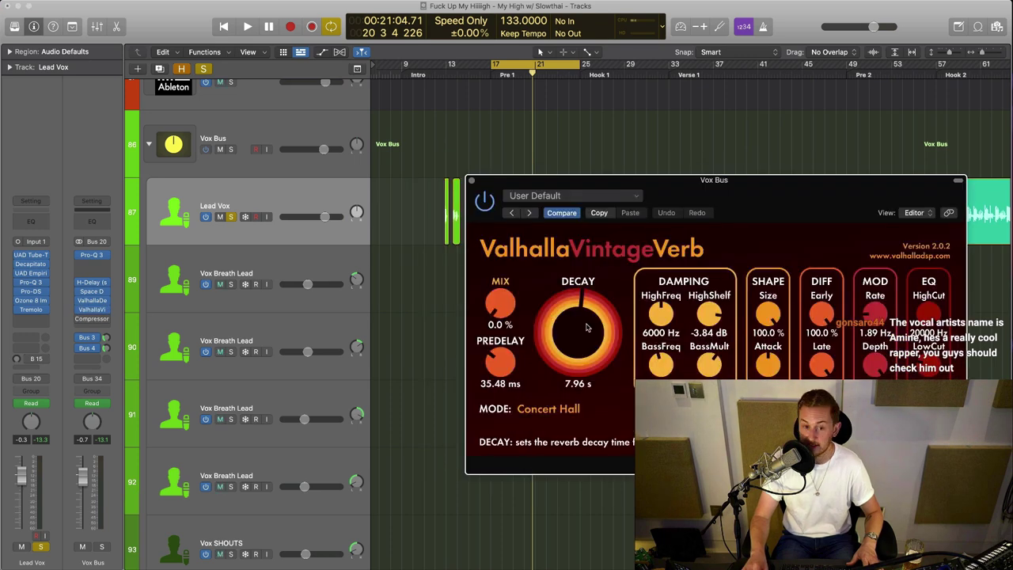
click(473, 183)
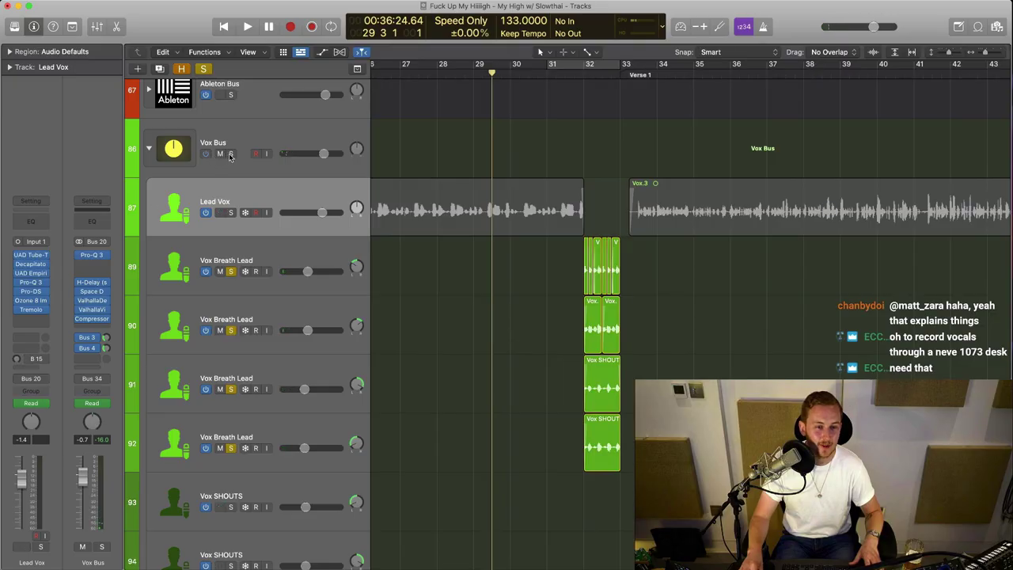
- Solo the Vox Bus and play from bar 29 through the breath layers leading into Verse 1
click(231, 154)
key(space)
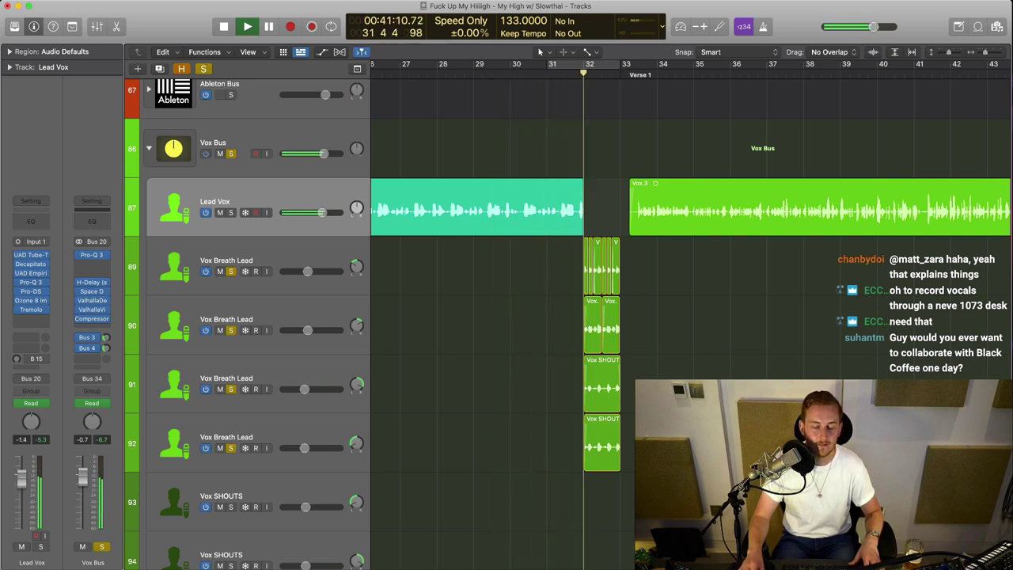
- Play the vocals from the start of Pre 2 and mute Lead Vox to isolate the Vox SHOUTS layers
key(super+Up)
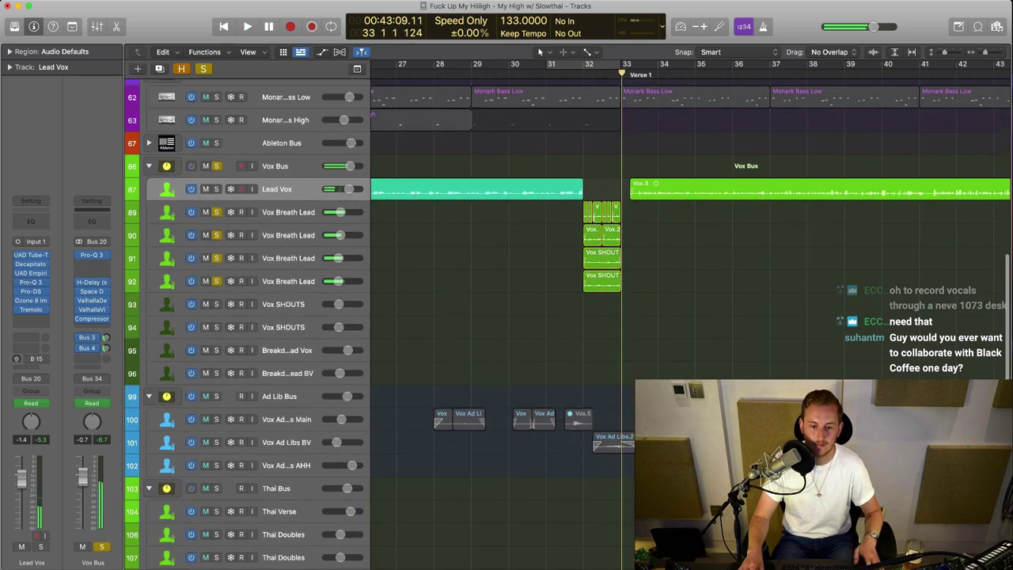
key(super+Left)
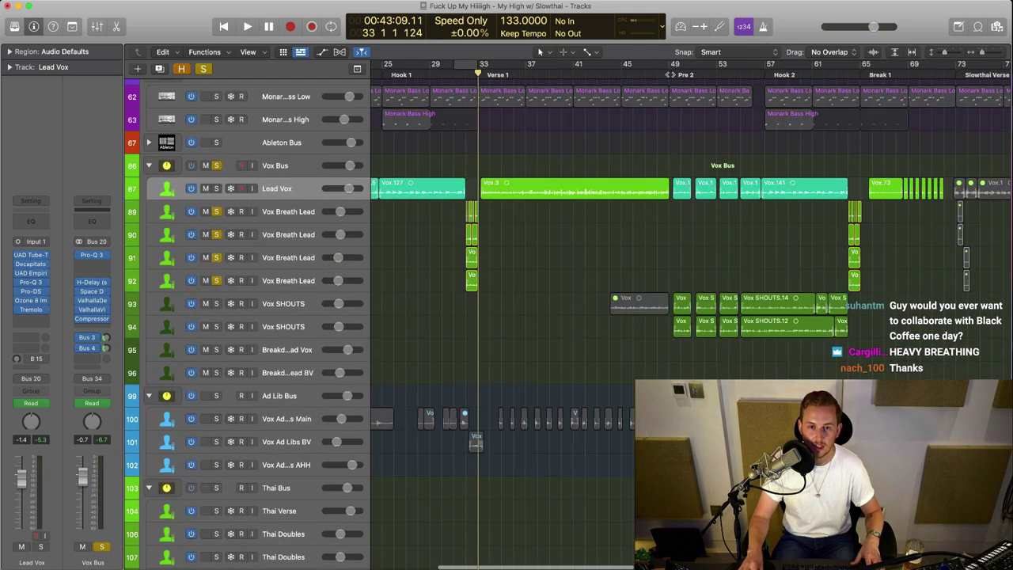
click(668, 63)
key(space)
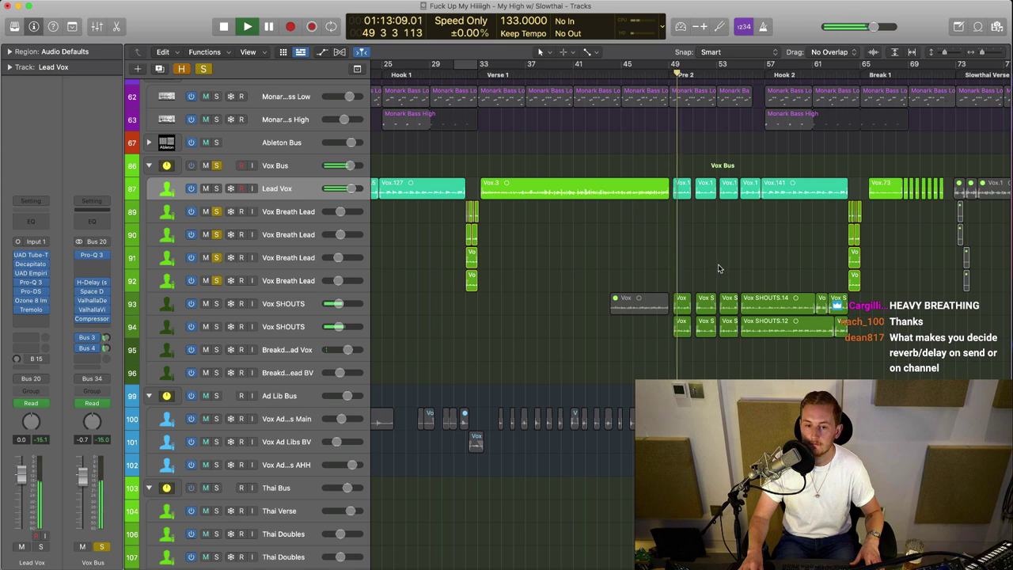
click(207, 189)
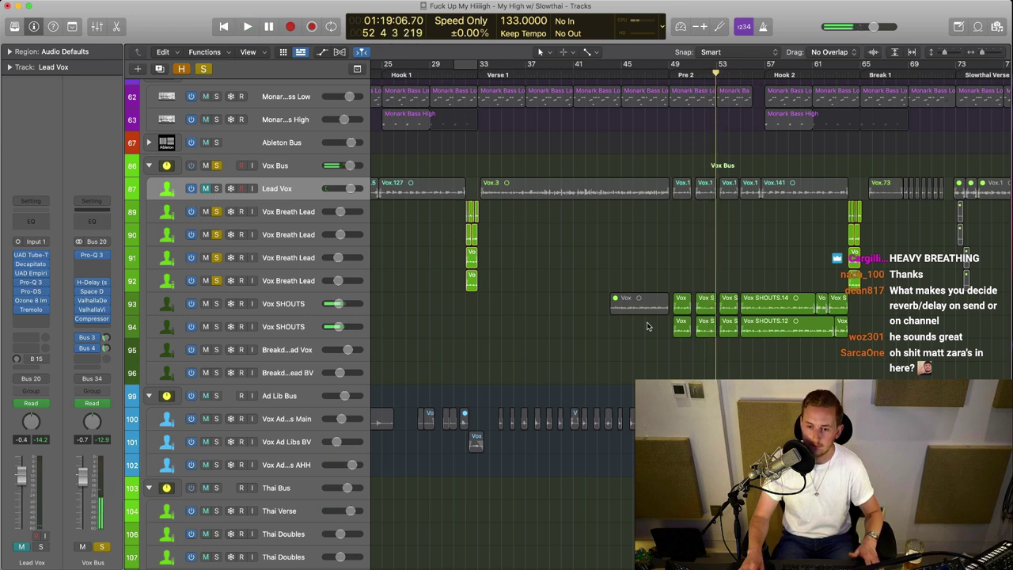
- Select the upper Vox SHOUTS track, inspect its Decapitator saturation settings and close the plug-in
click(234, 310)
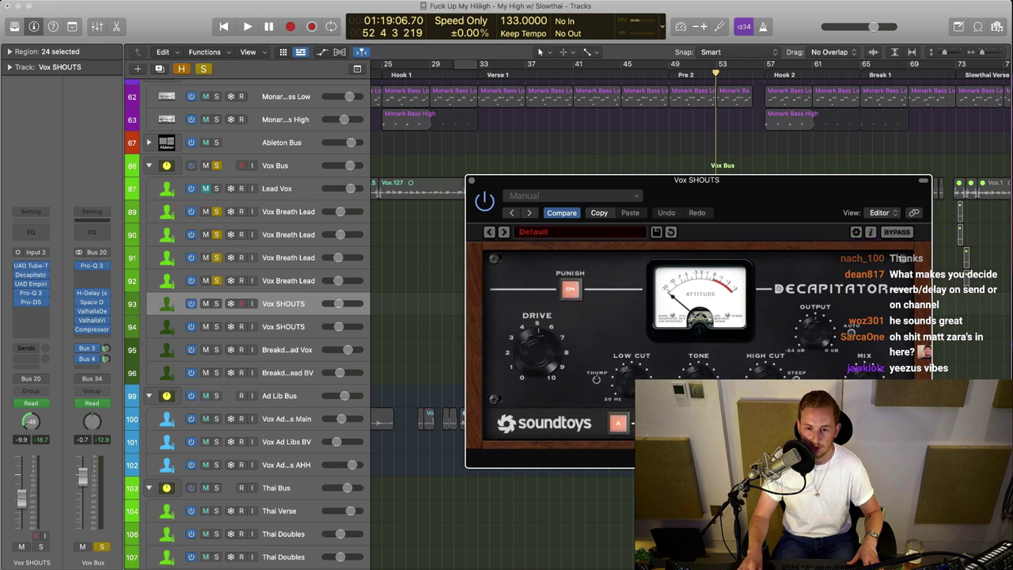
click(644, 289)
click(472, 182)
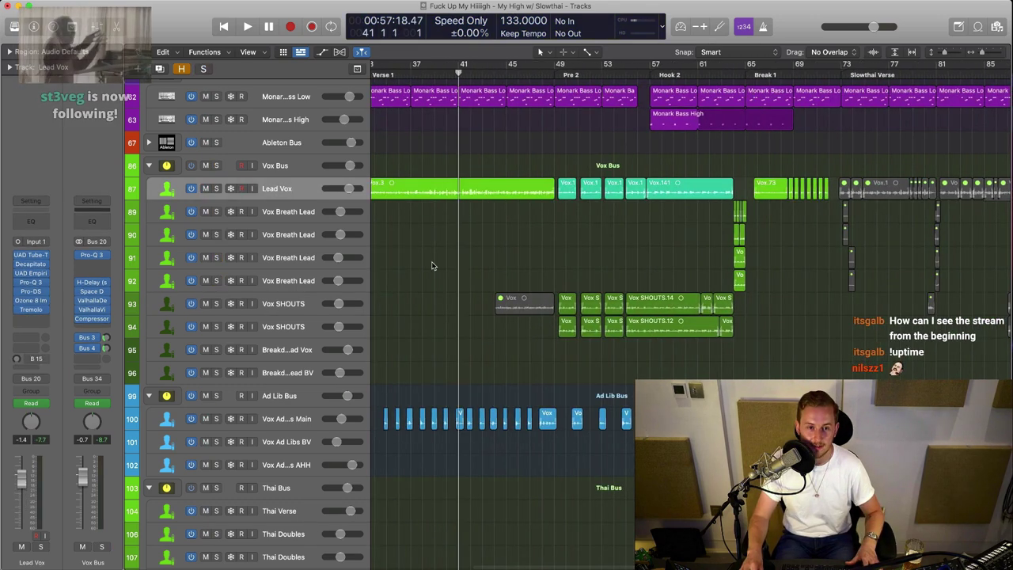
- Solo the main vocal ad-libs track and play it from bar 41 in Verse 1
key(s)
key(space)
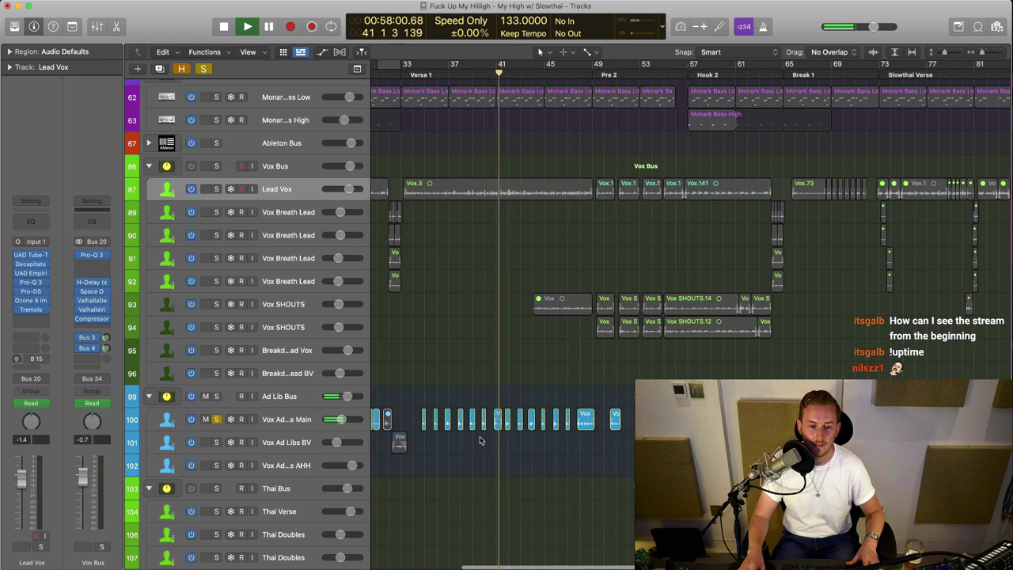
- Stop playback, select the last track in the project, and reveal the hidden tracks briefly before hiding them again
scroll(506, 467, left, 5)
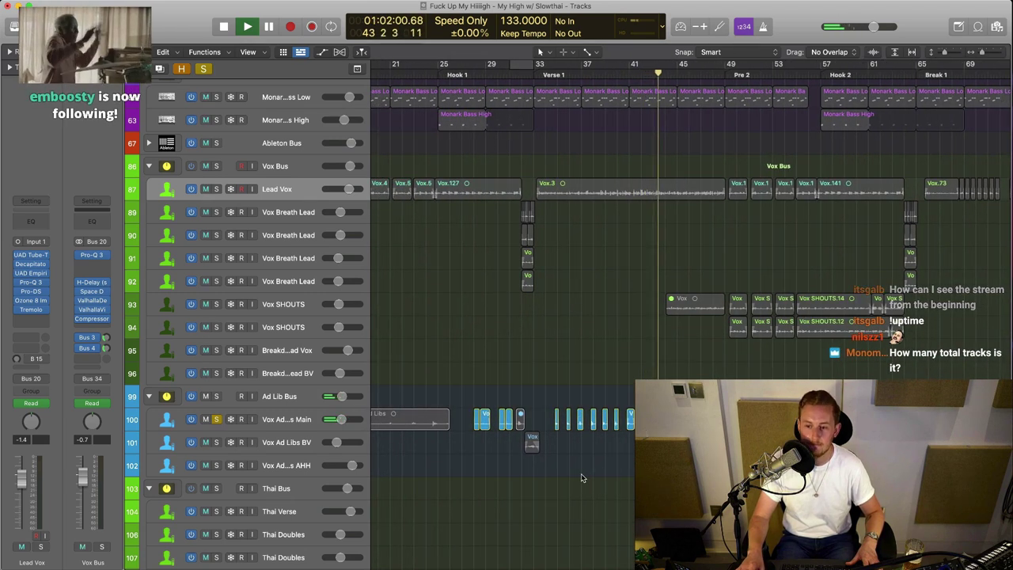
key(super+Up)
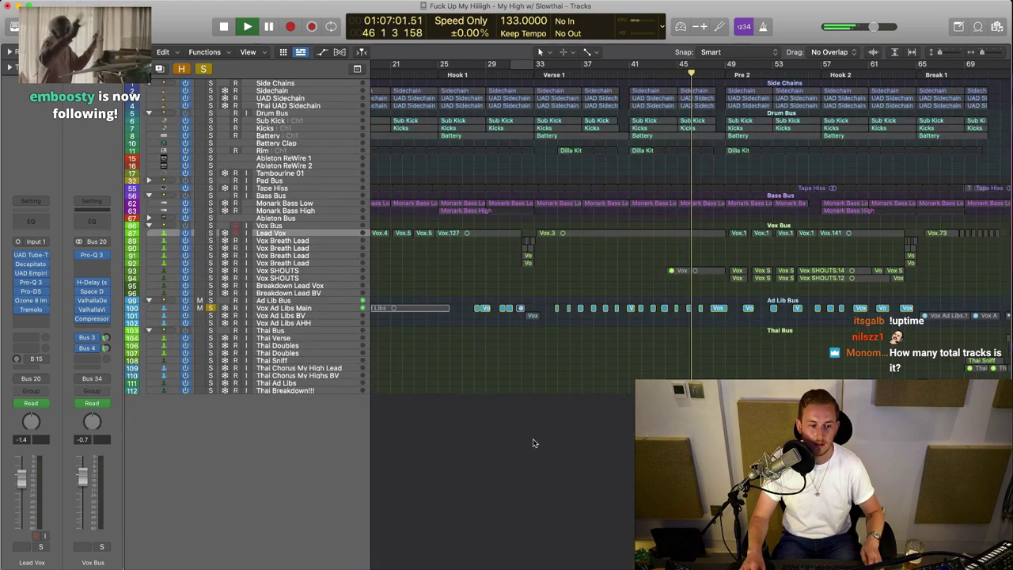
key(space)
click(306, 392)
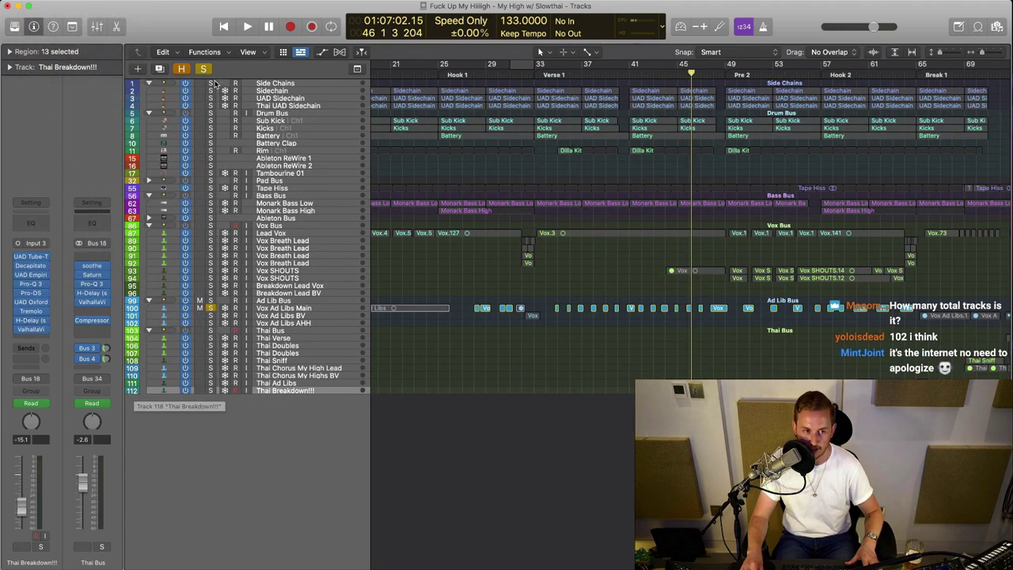
click(181, 69)
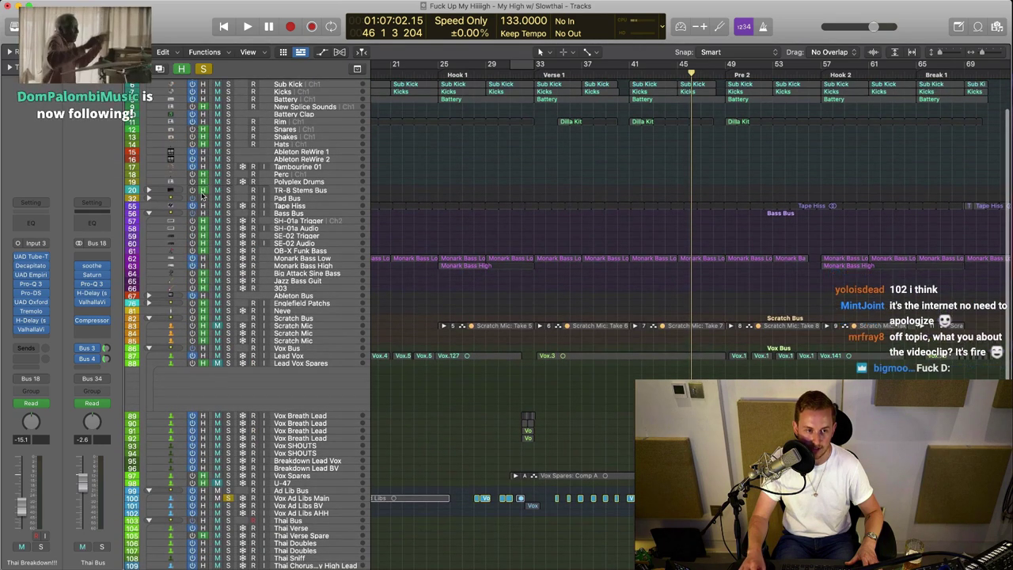
click(183, 70)
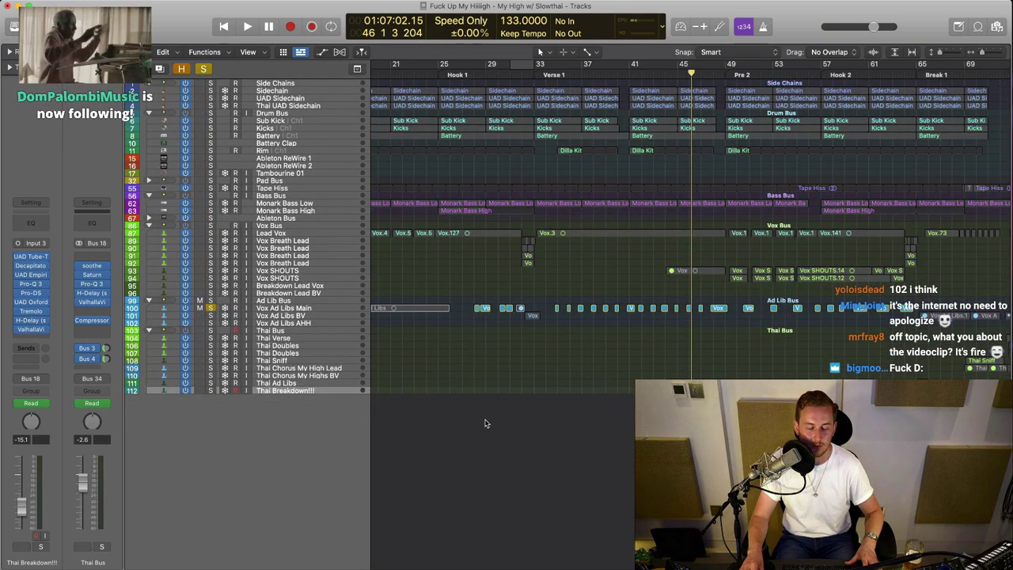
- Select the Thai Verse track, solo the Thai Bus vocals and play them from bar 71 into the Slowthai Verse
key(z)
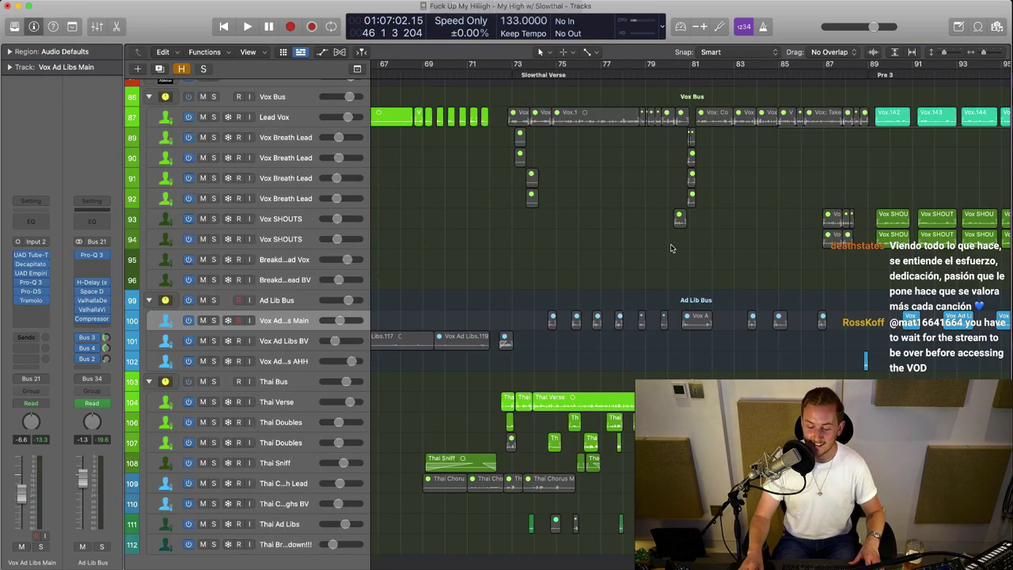
click(467, 73)
click(286, 404)
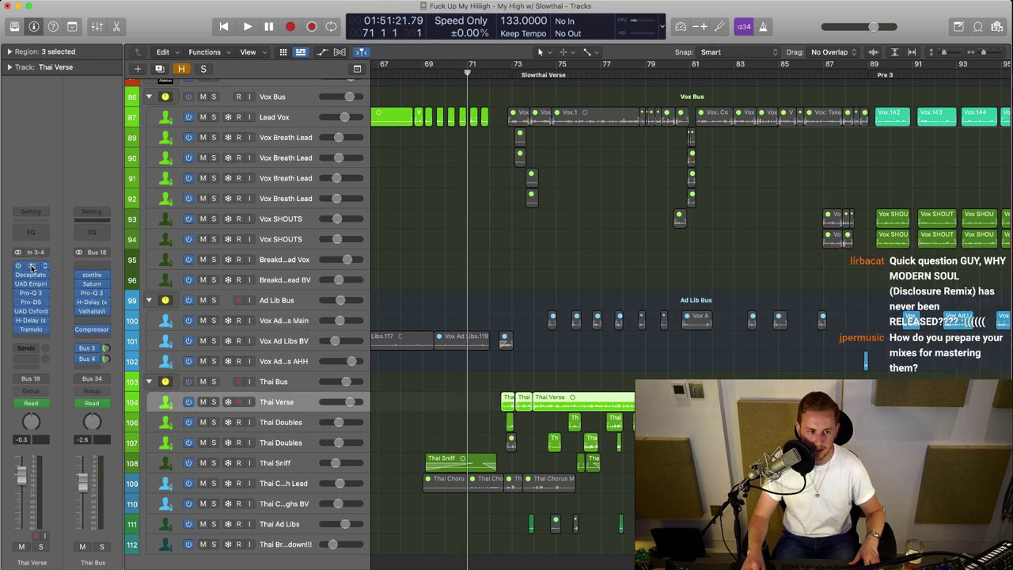
key(Up)
click(299, 404)
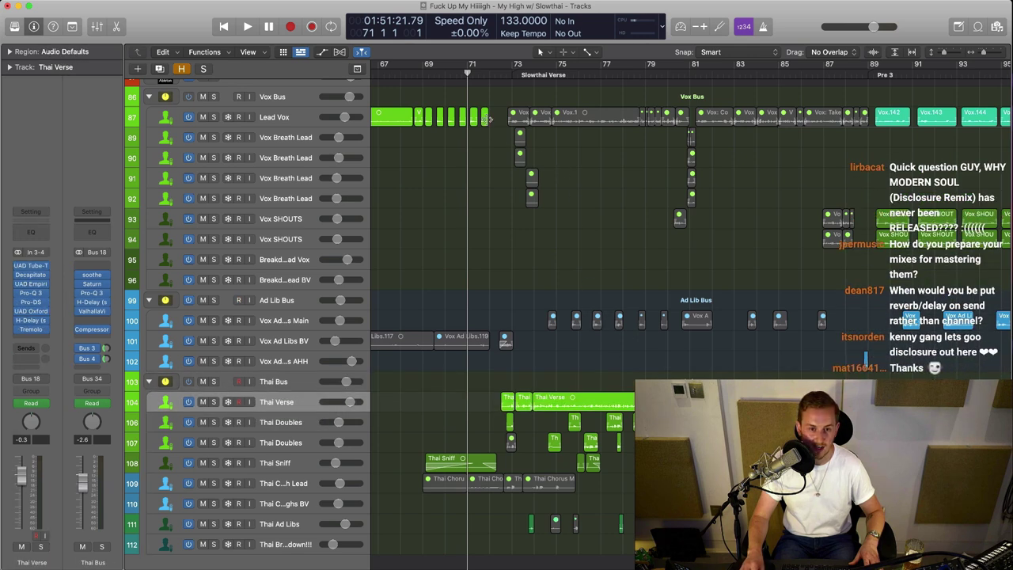
key(s)
key(space)
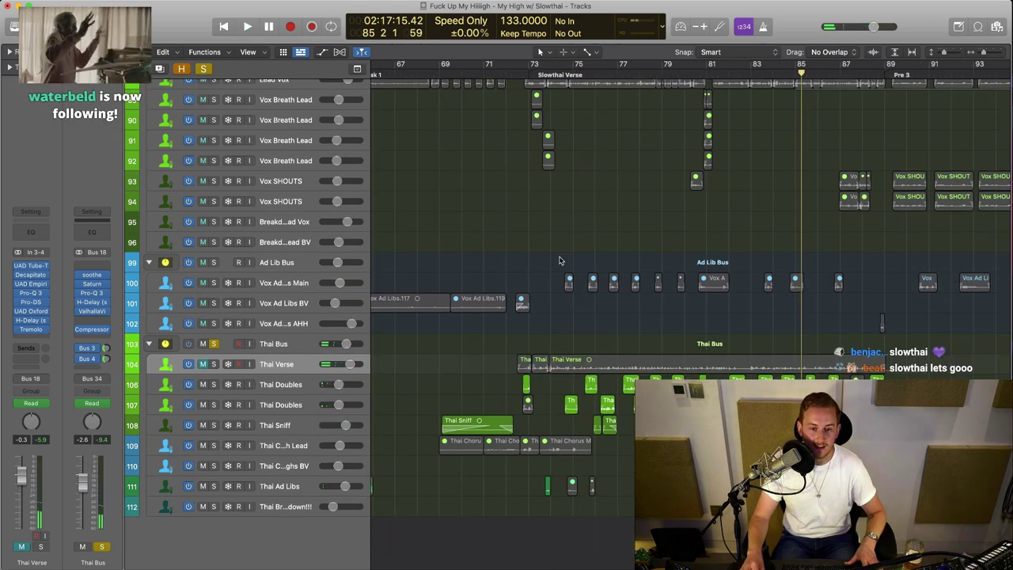
- Play the Thai doubles and ad-libs from about bar 75 with Thai Verse muted, and stop in bar 82
click(583, 65)
key(space)
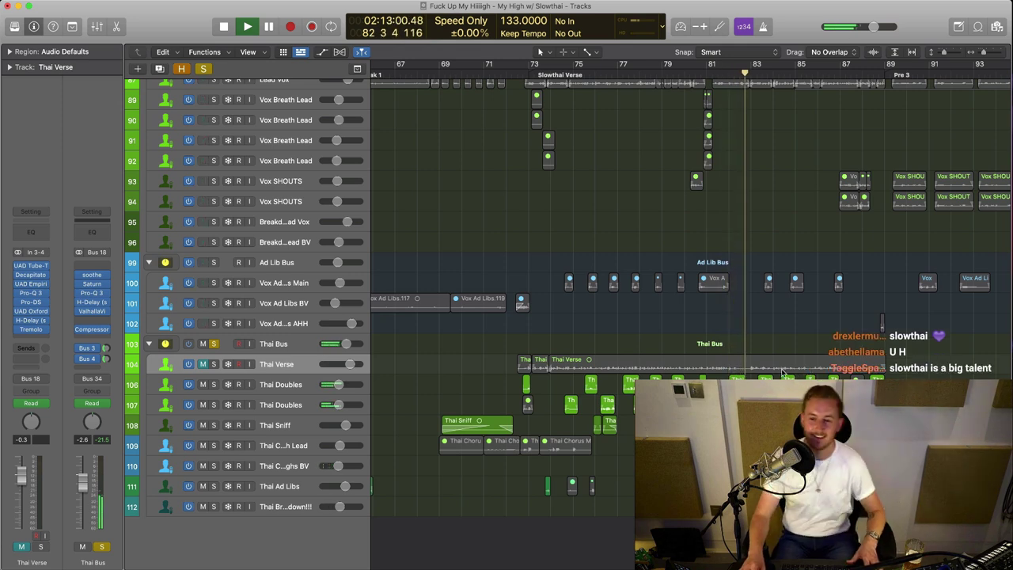
key(space)
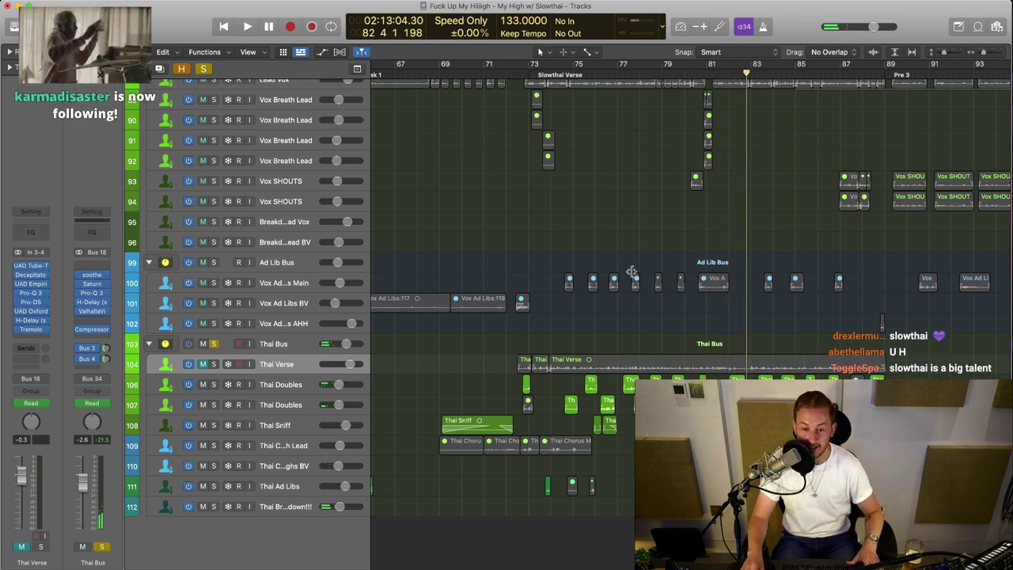
- Solo the Thai Breakdown!!! track, play its short region from bar 82, stop and clear the solo
scroll(586, 308, right, 4)
click(651, 70)
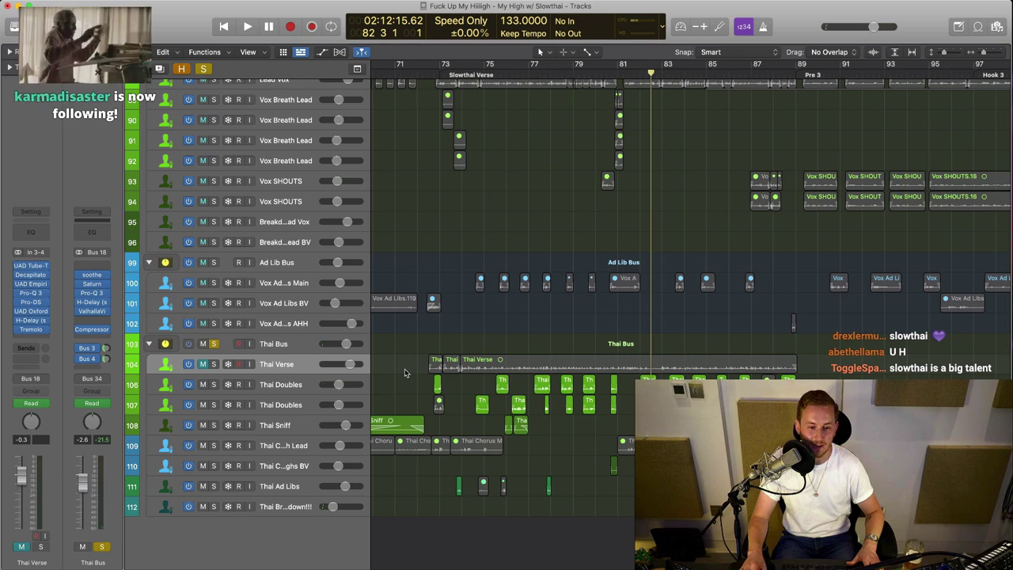
click(214, 507)
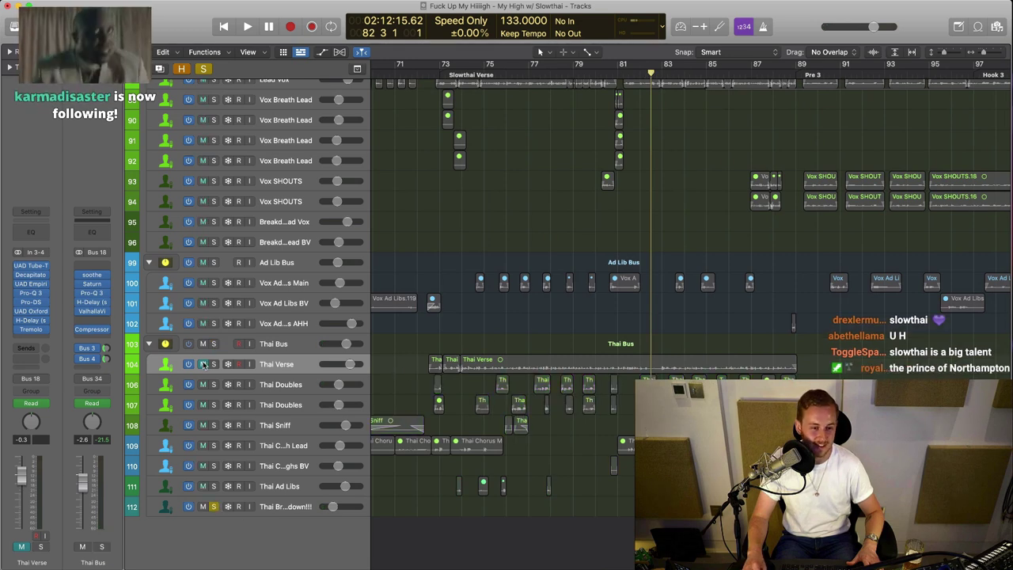
key(space)
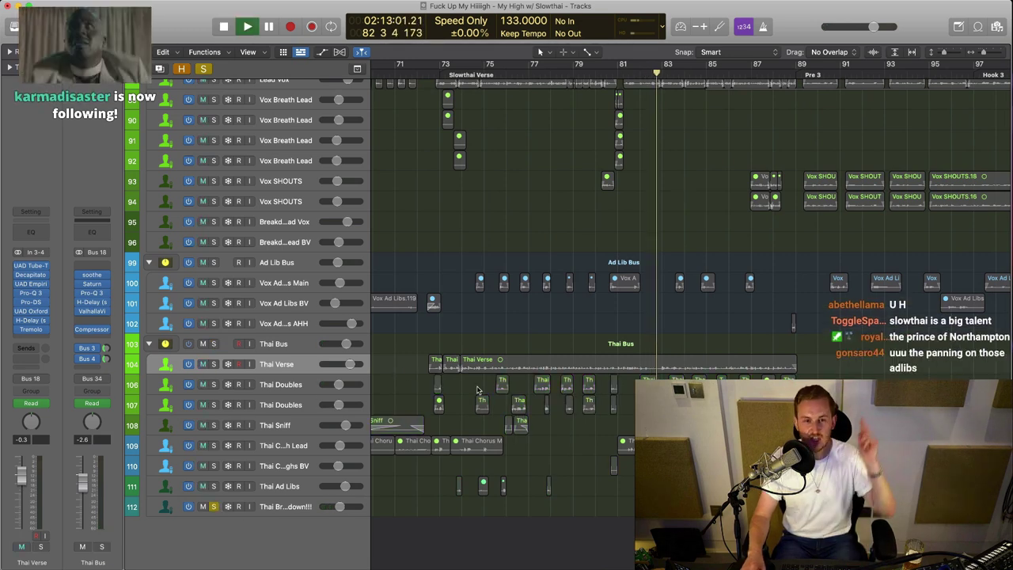
key(space)
click(213, 507)
key(super+Left)
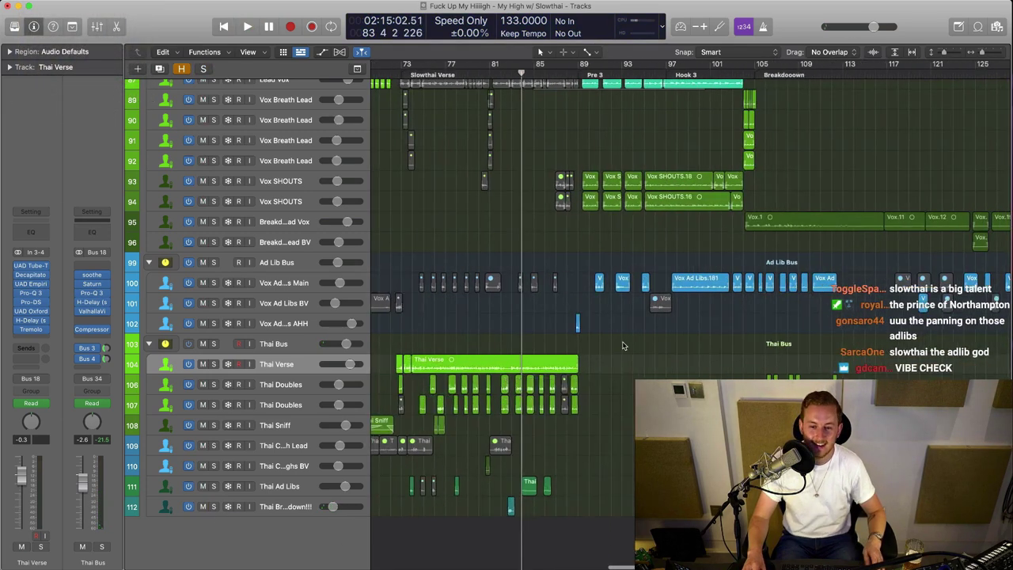
- Solo the Vox, Ad Lib and Thai buses together and play them from bar 96 into Hook 3
click(665, 72)
scroll(665, 238, right, 2)
click(213, 262)
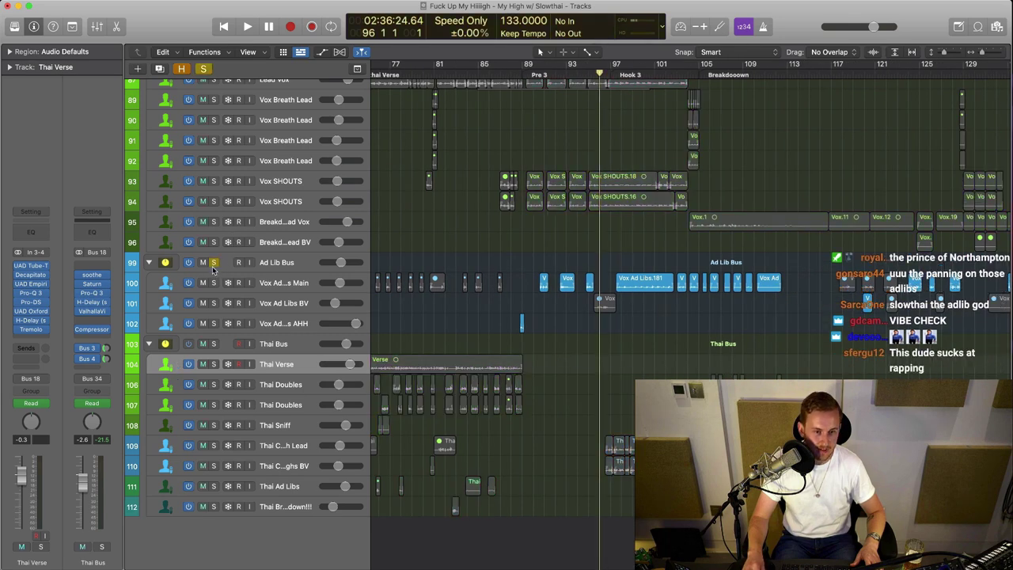
click(213, 364)
scroll(207, 358, up, 3)
key(space)
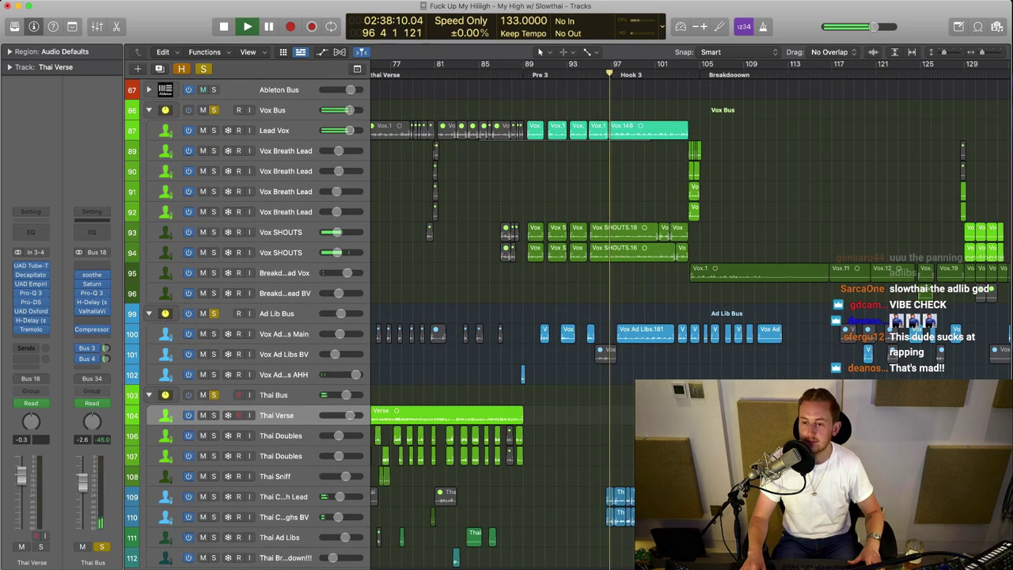
- Take the Ad Lib Bus out of the solo and listen through Hook 3 towards the Breakdown before stopping playback
click(213, 314)
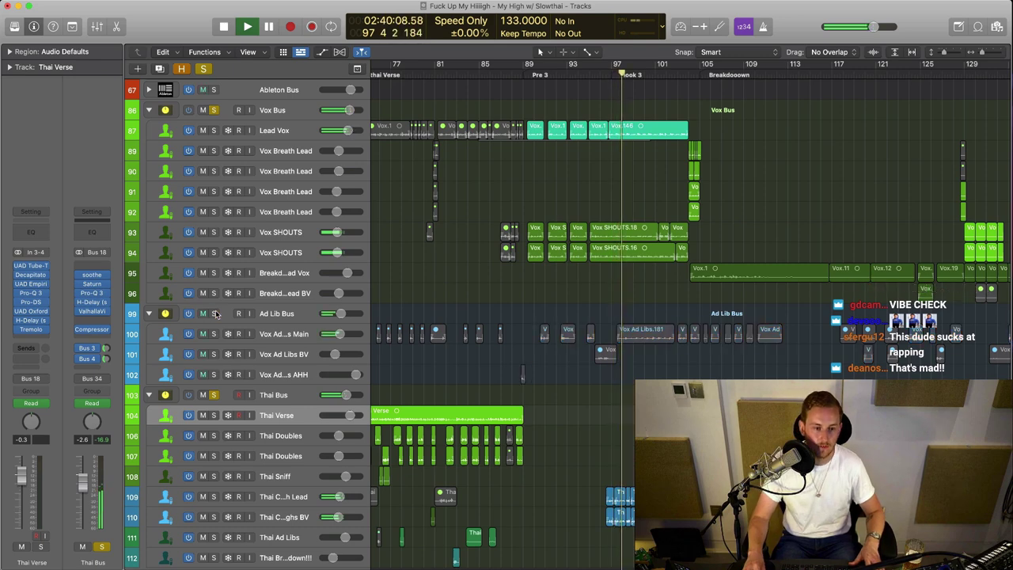
scroll(547, 418, down, 2)
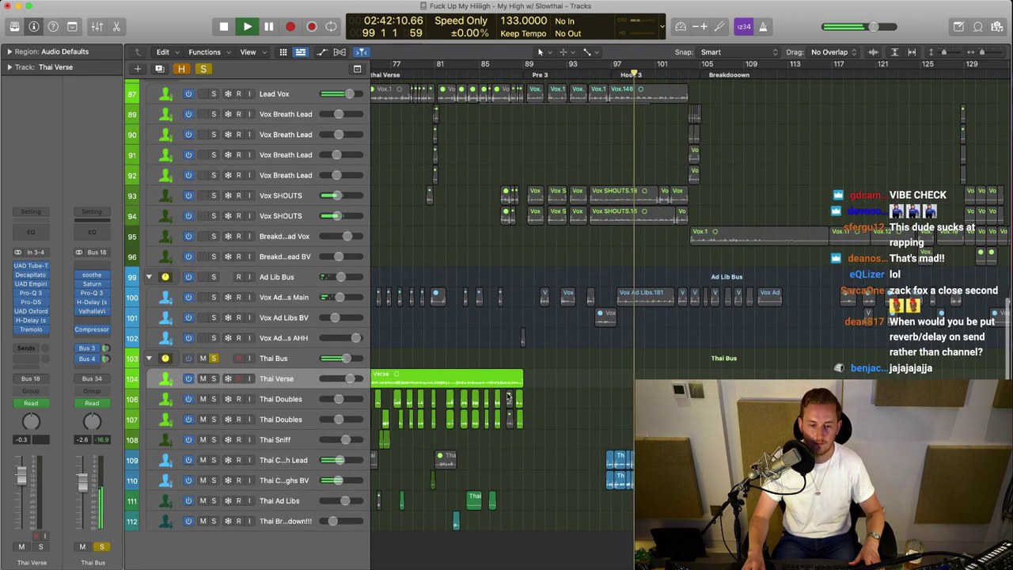
scroll(546, 418, down, 1)
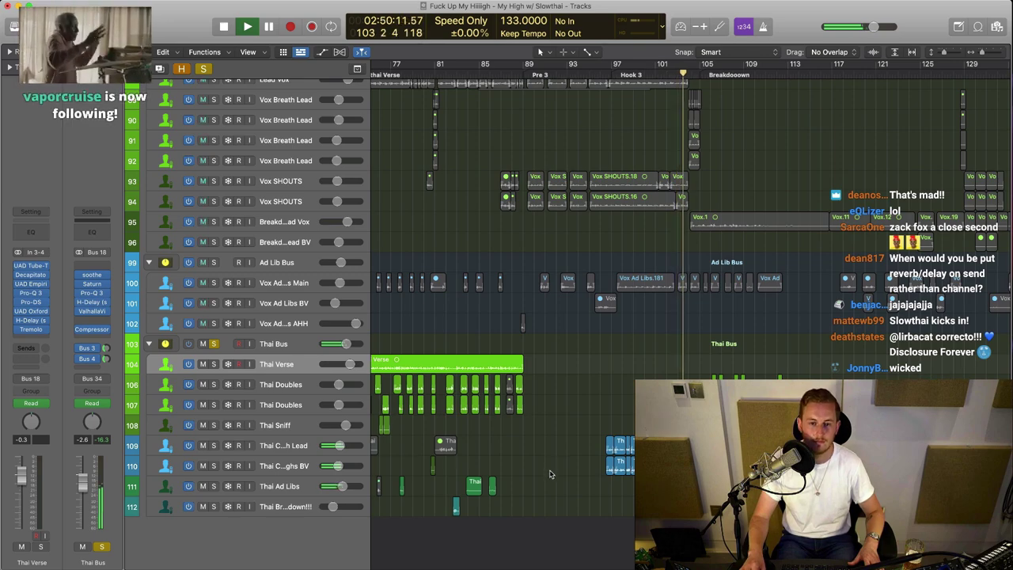
key(space)
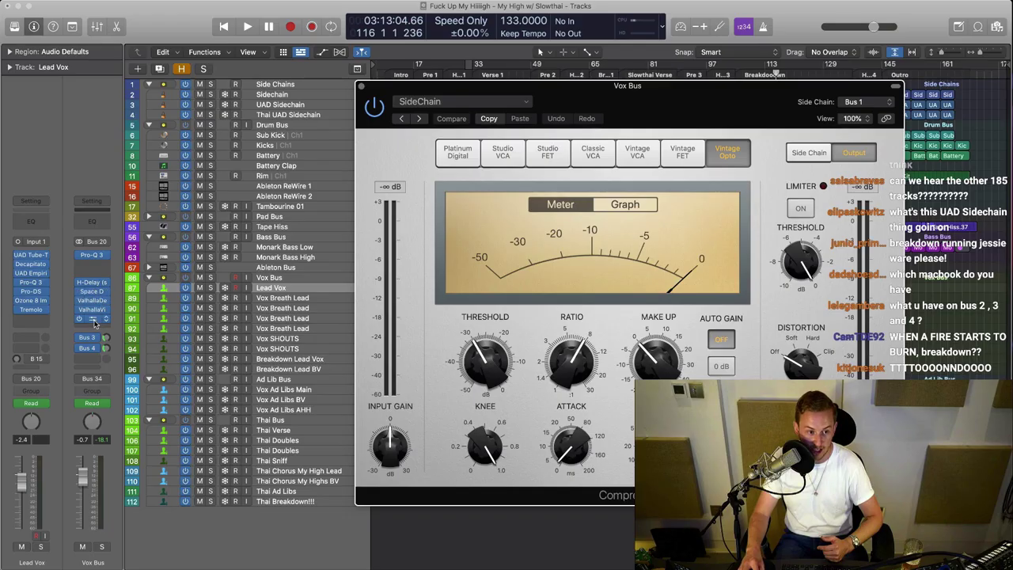
- Close the Vox Bus compressor, show the mixer and select the aux channels fed by Bus 33 and Bus 34
click(361, 86)
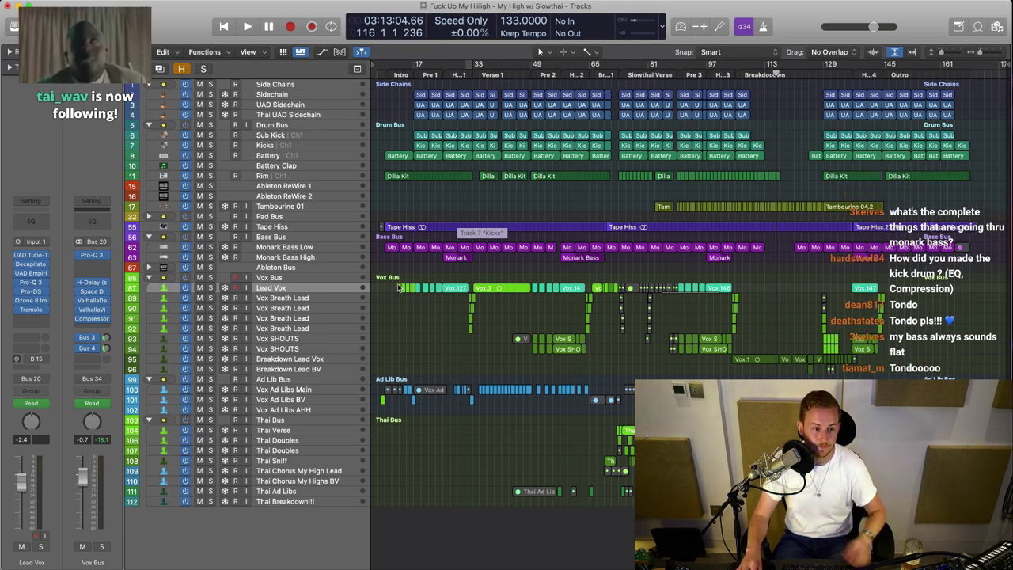
key(x)
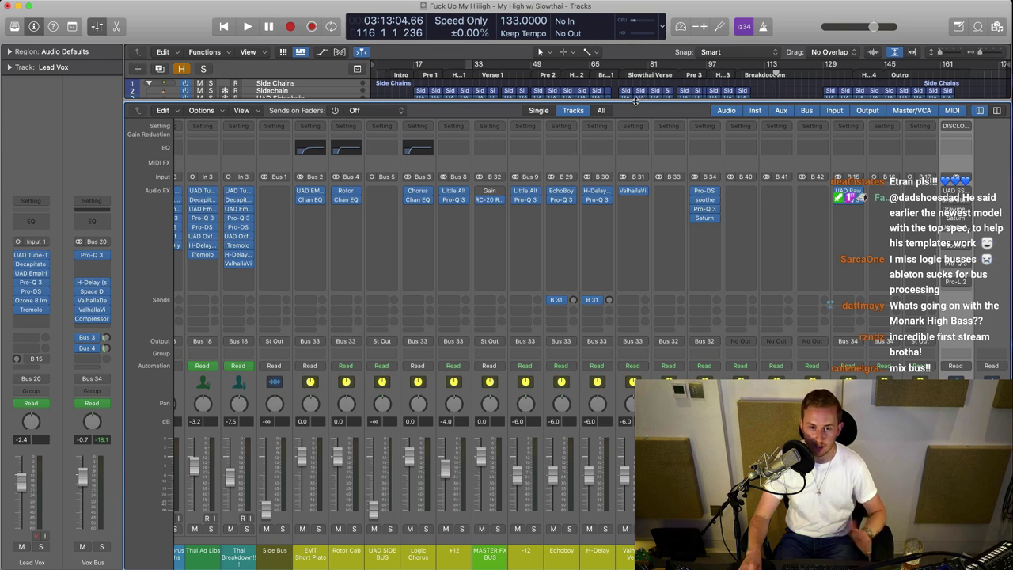
click(669, 238)
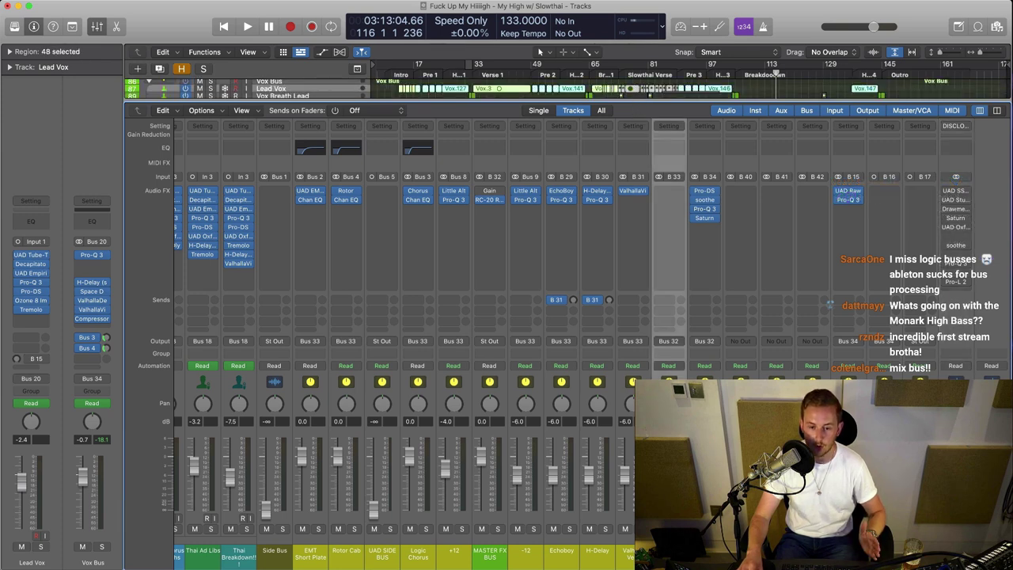
click(704, 237)
click(669, 238)
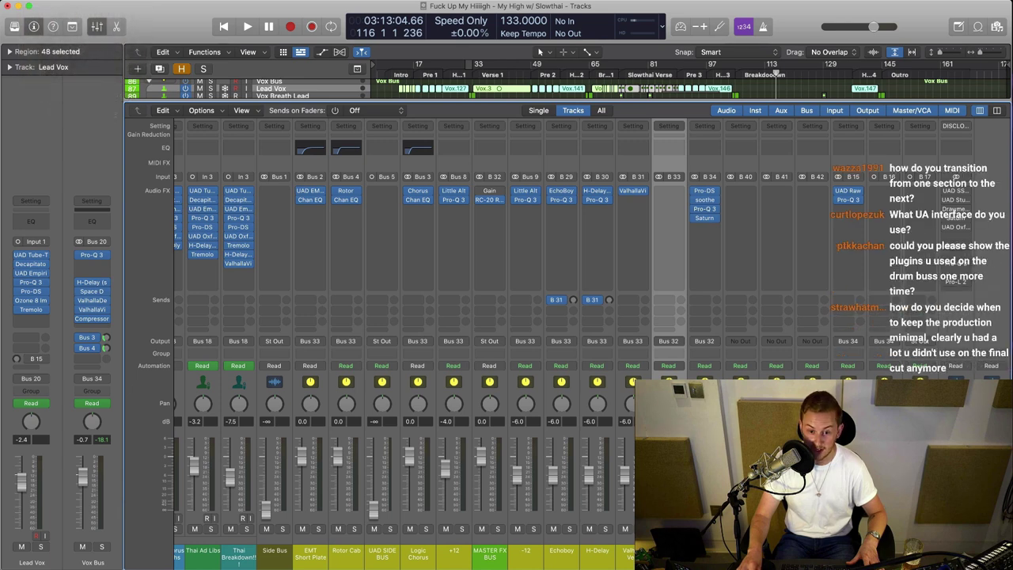
- Play the soloed vocals from Break 1 through the effects buses, stop playback and clear the solo
click(597, 74)
key(space)
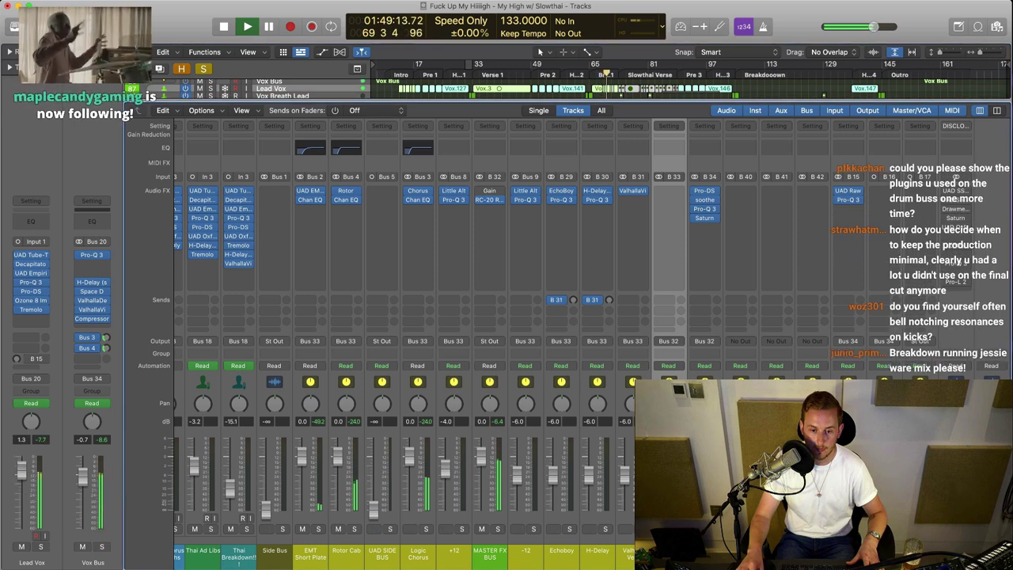
key(space)
key(s)
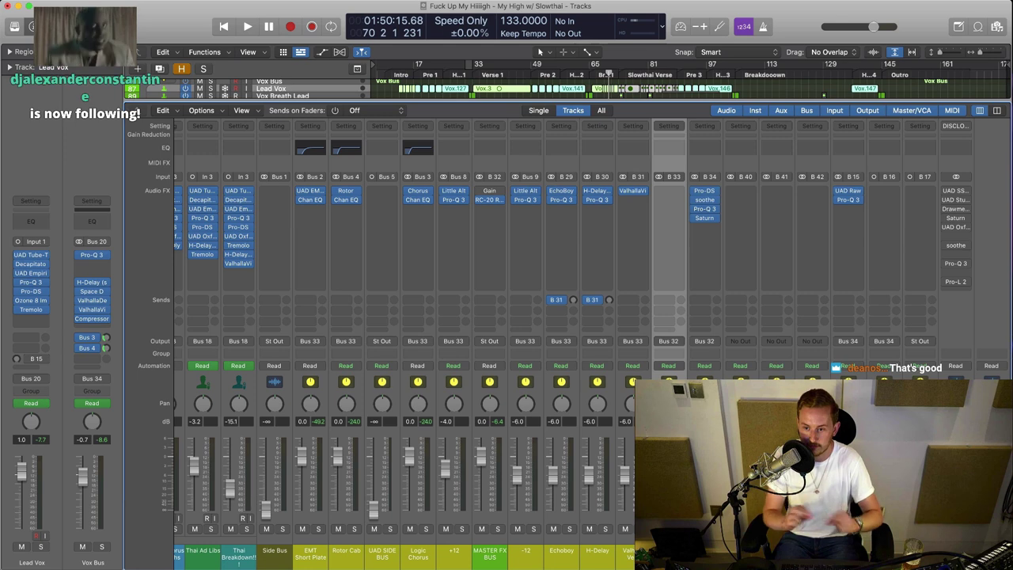
- Inspect RC-20 Retro Color on the MASTER FX BUS and browse the reverb plug-ins for its empty insert slot without adding one
key(Right)
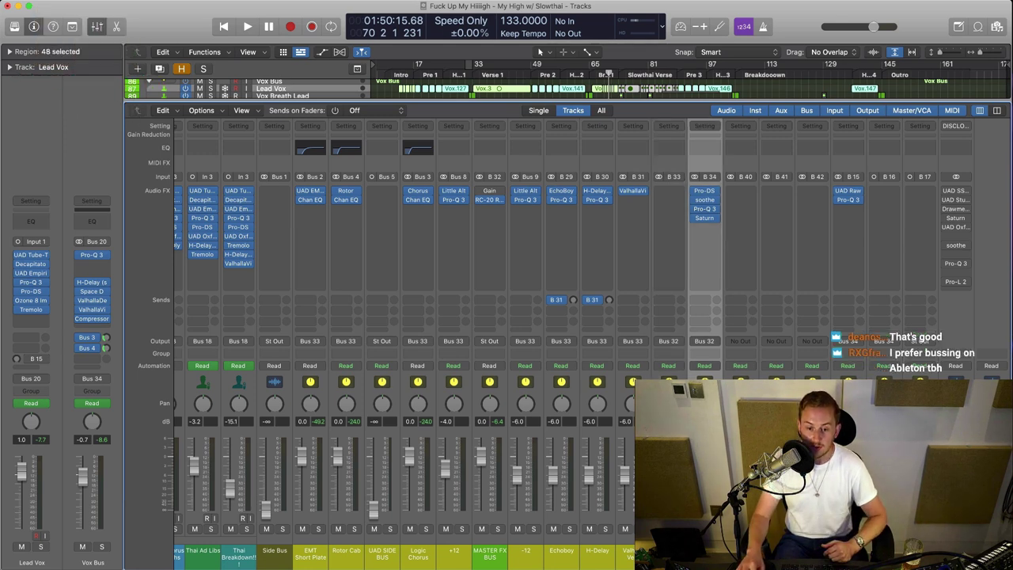
click(497, 254)
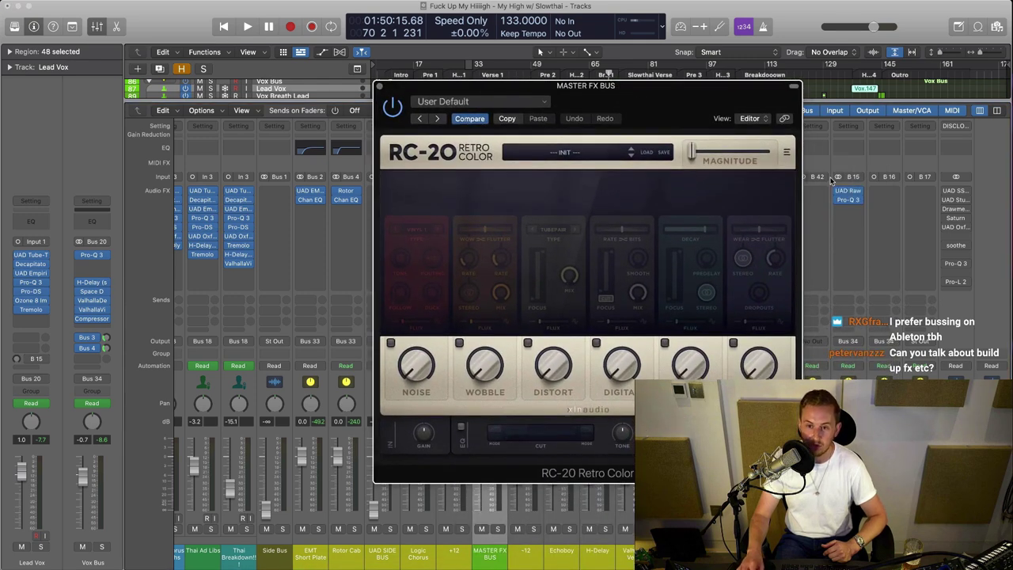
drag(646, 109, 583, 108)
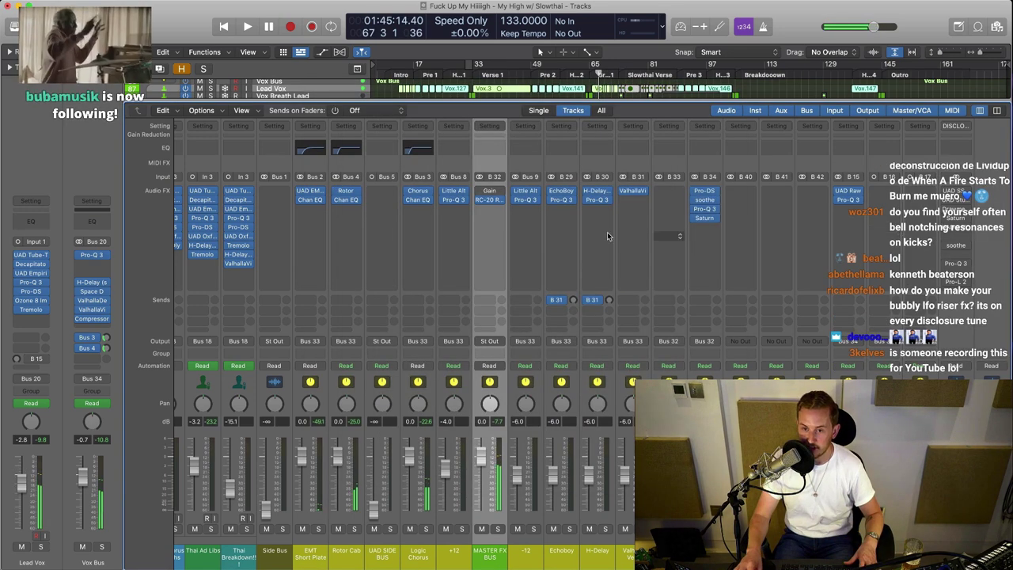
click(499, 208)
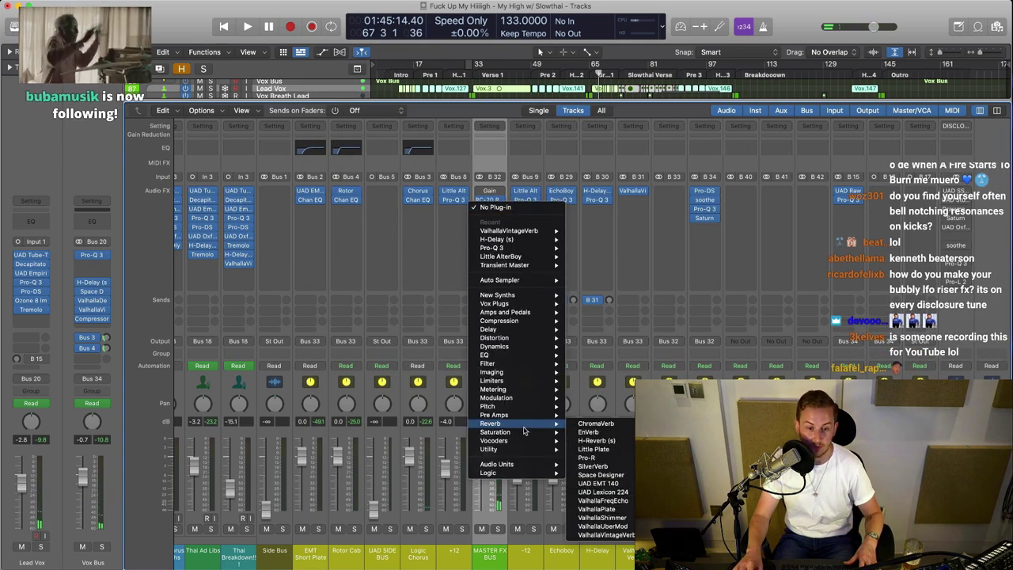
key(Escape)
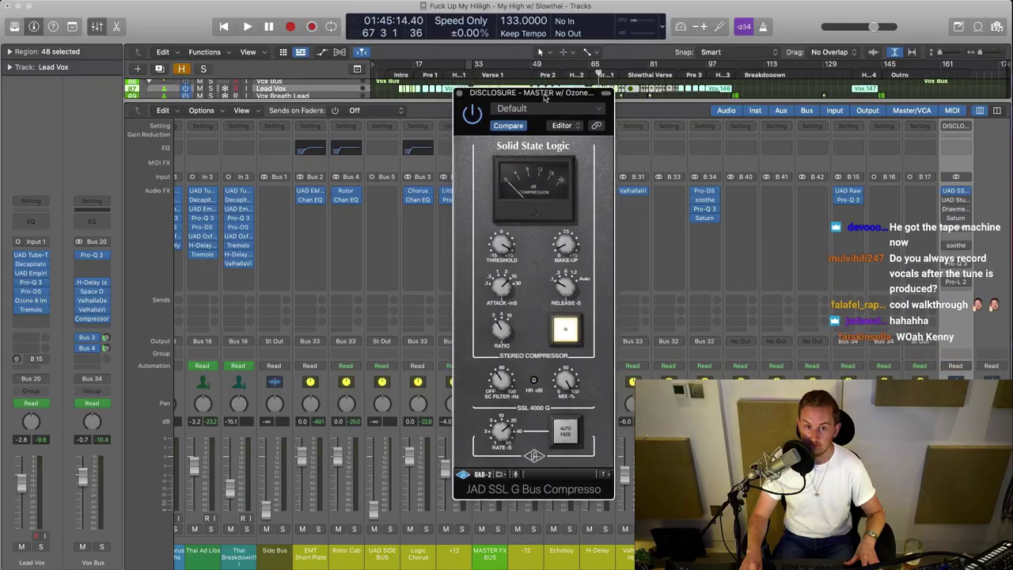
- Reposition the master channel's SSL G Bus Compressor window, play the full mix from bar 33 in Verse 1 and stop
drag(543, 103, 597, 117)
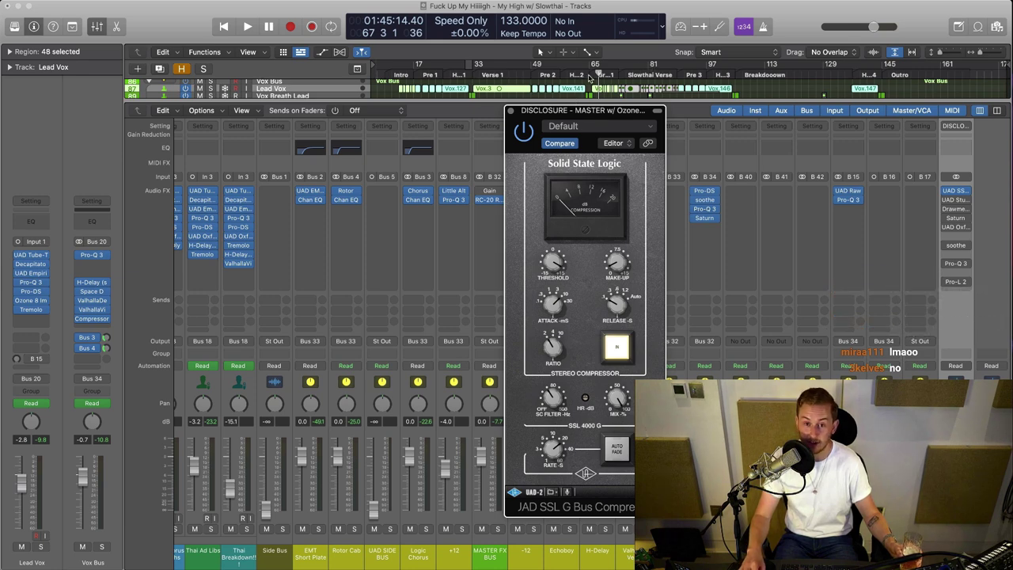
click(477, 76)
key(space)
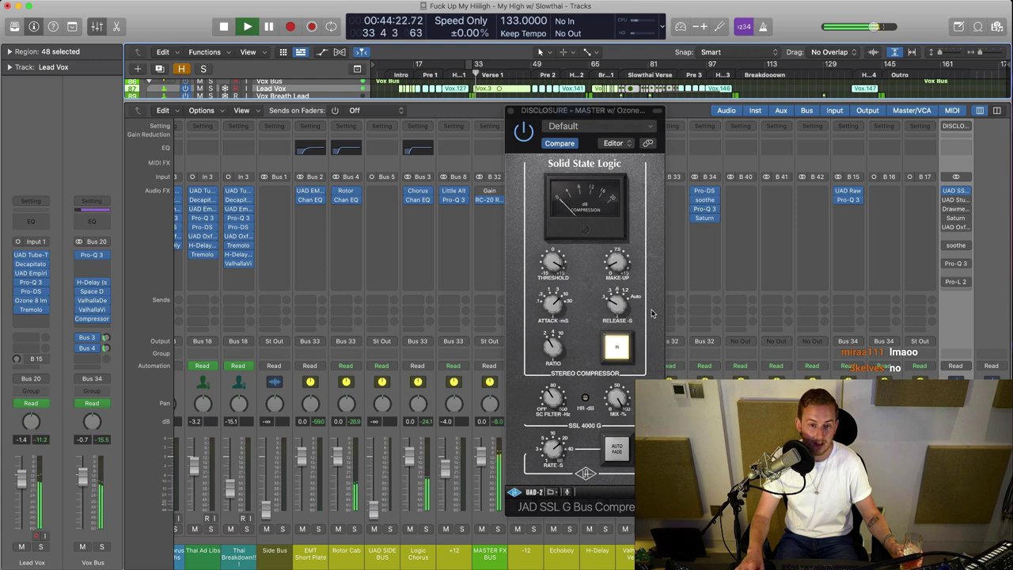
key(space)
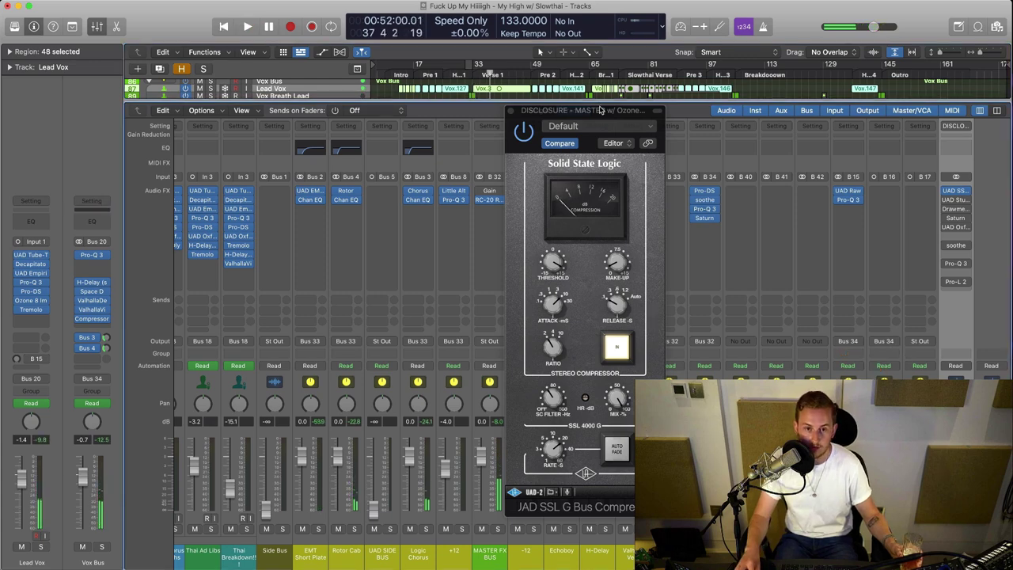
- Close the SSL G Bus Compressor, play Verse 1 with the master channel's Studer A800 on view, stop and close it
drag(600, 110, 598, 115)
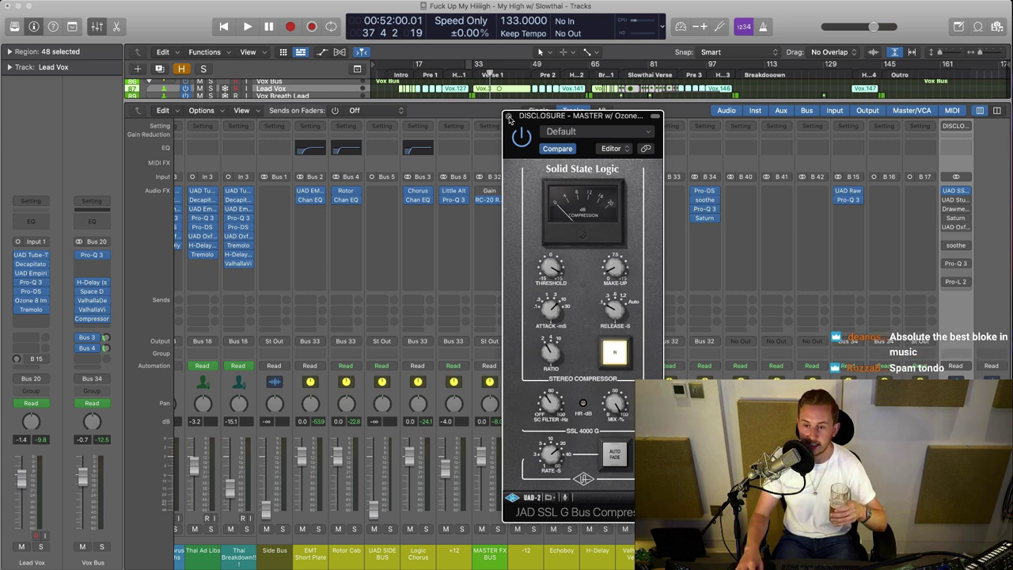
click(509, 116)
click(608, 209)
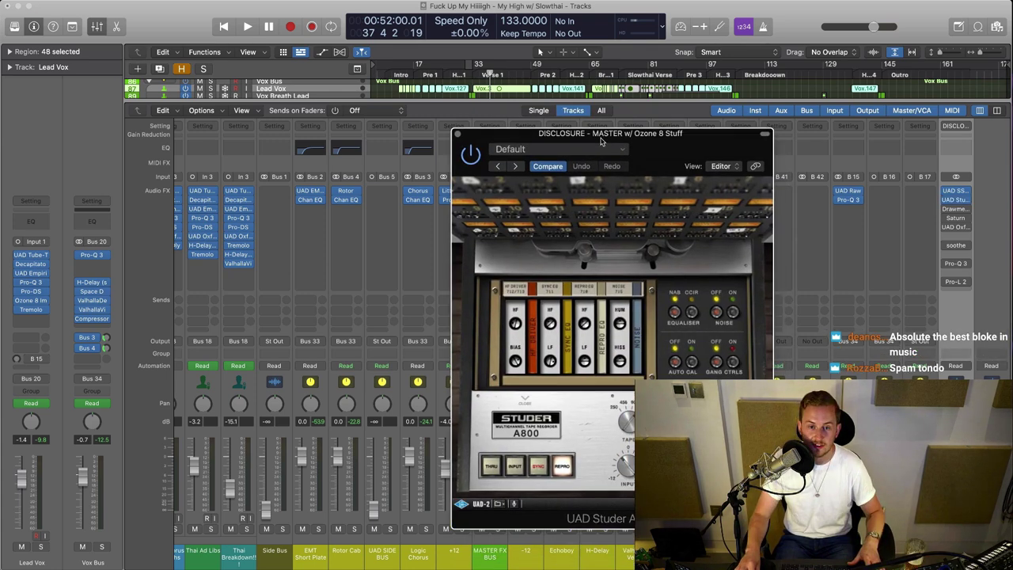
drag(600, 140, 583, 112)
key(space)
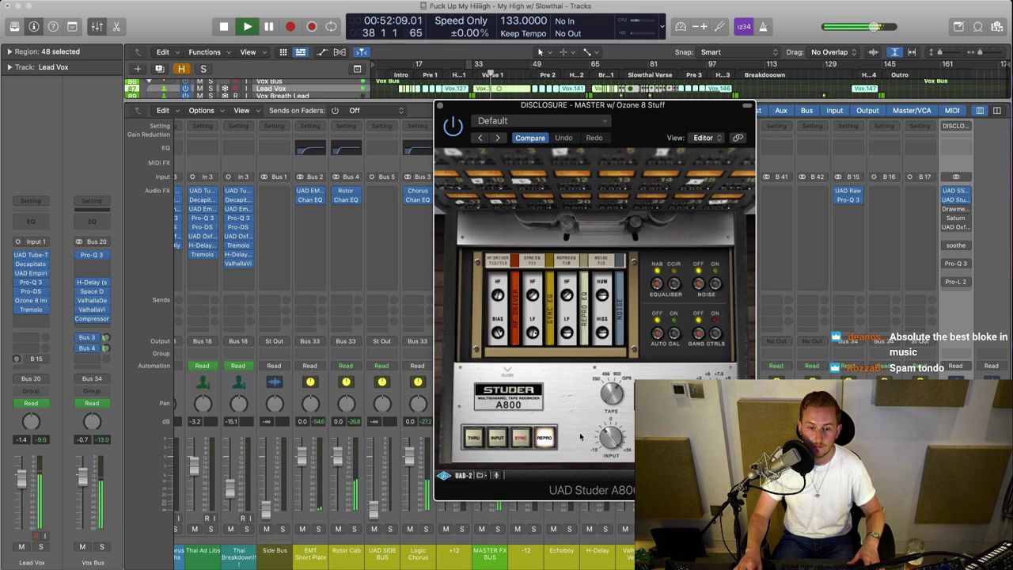
key(space)
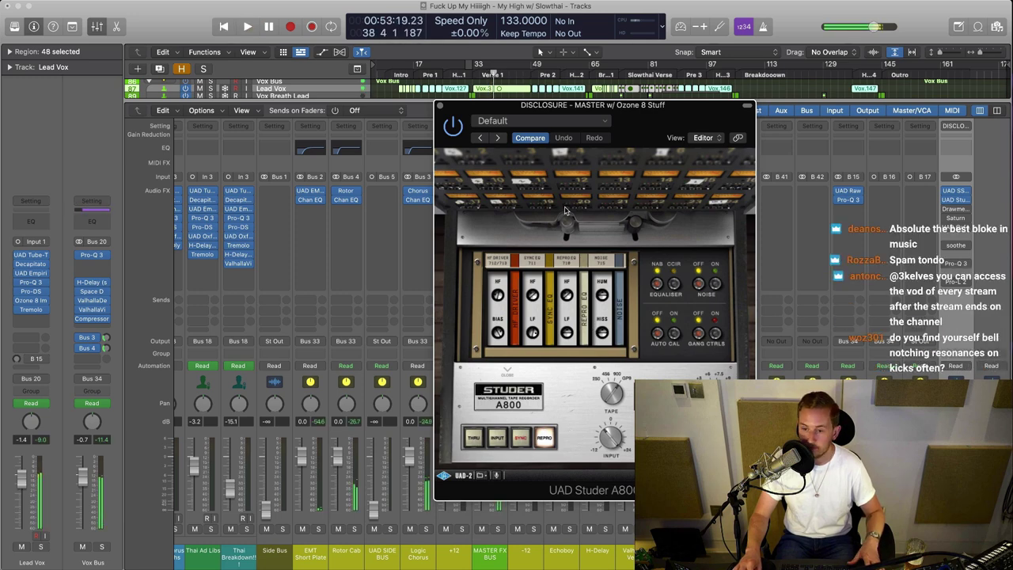
click(441, 106)
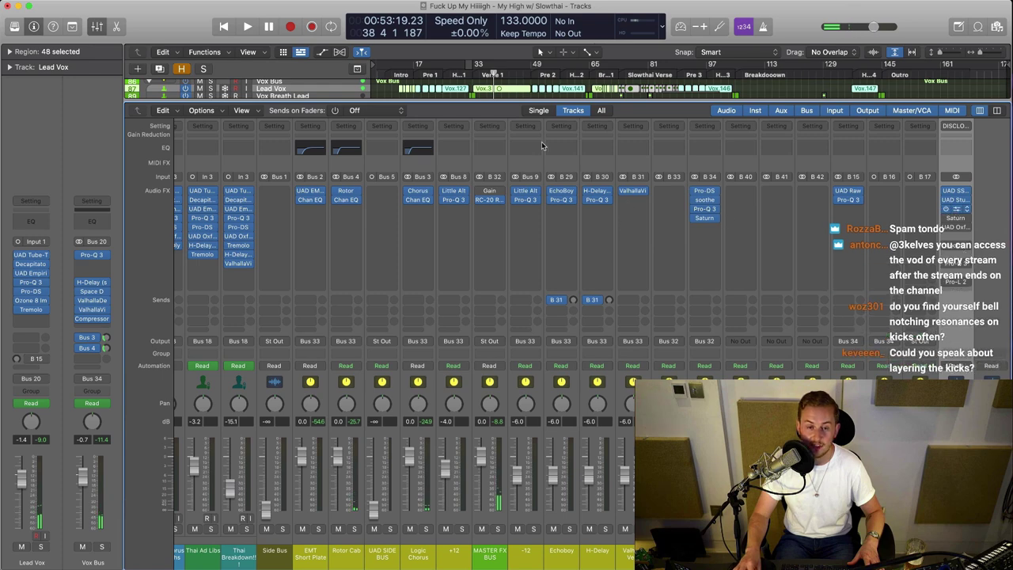
- Inspect the Drawmer S73 and the FabFilter Saturn on the master channel and close both plug-in windows
drag(555, 136, 504, 119)
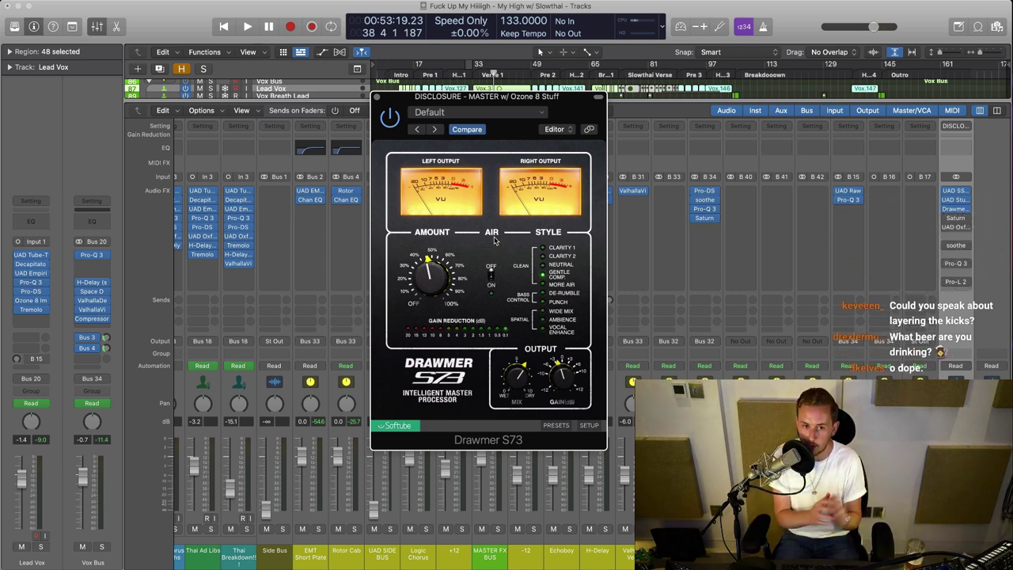
drag(519, 97, 584, 123)
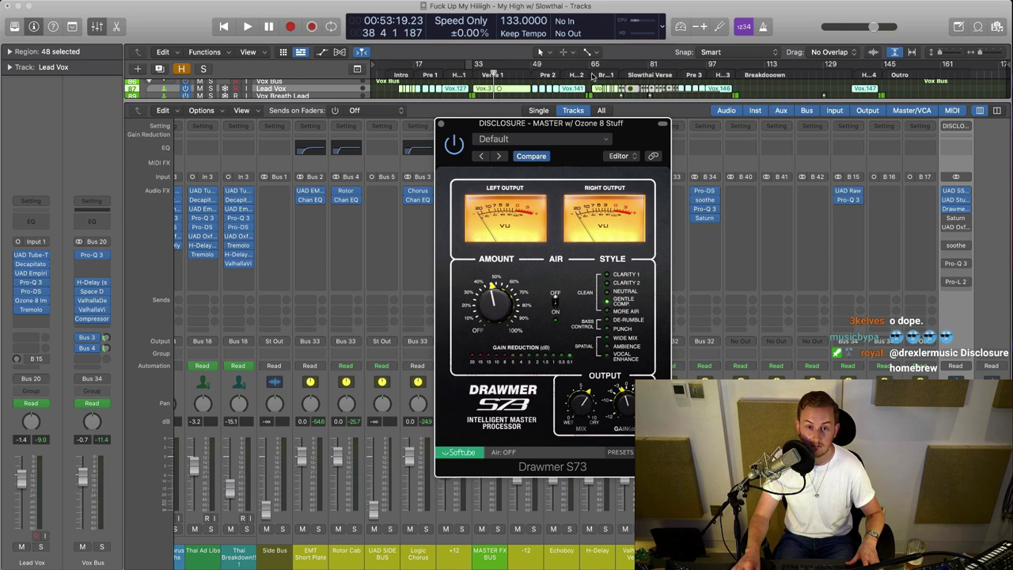
click(442, 124)
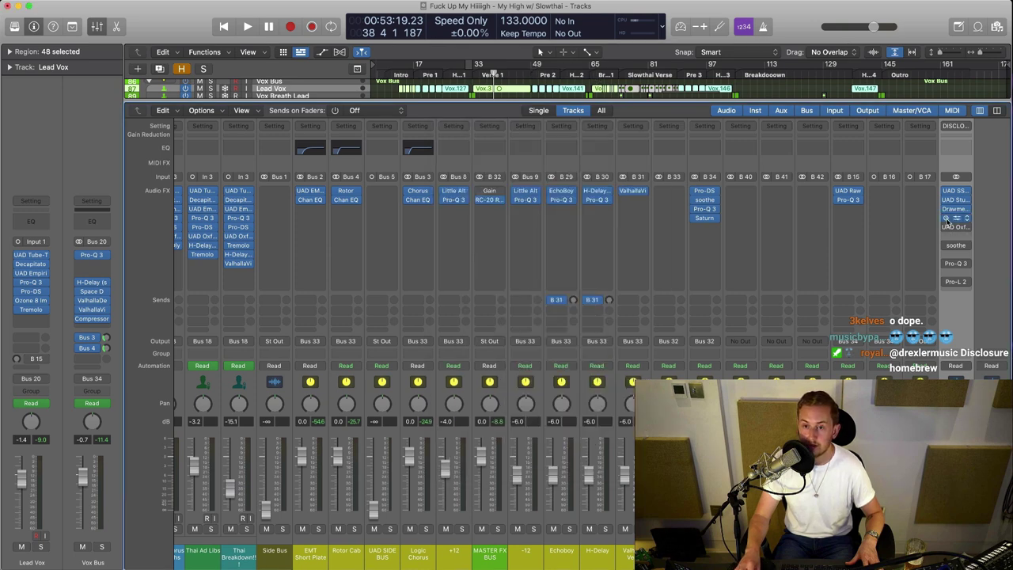
click(958, 219)
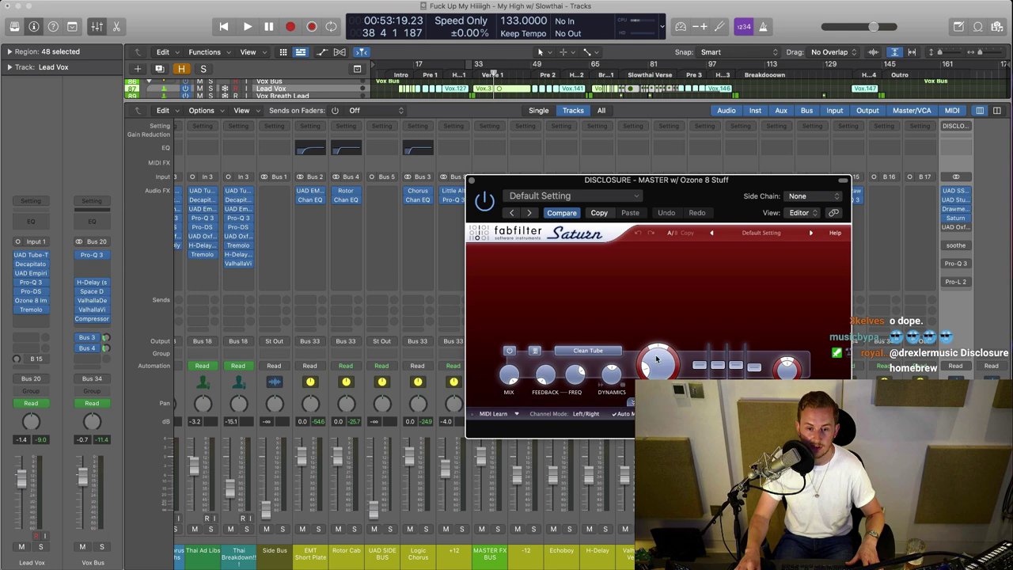
click(472, 182)
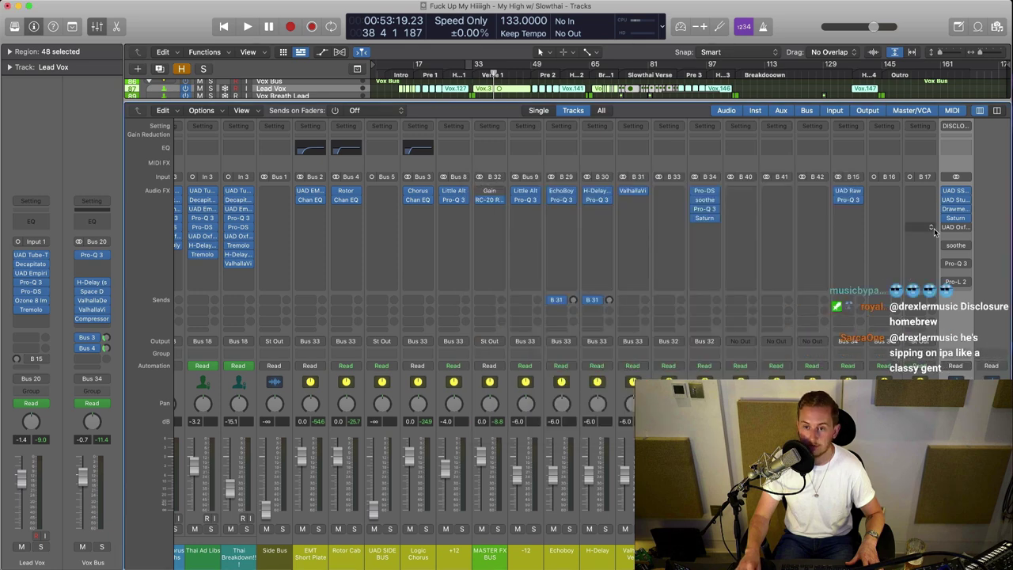
- Bring up soothe on the master channel, play the Slowthai Verse from bar 74 and reposition the plug-in window
click(955, 228)
click(625, 71)
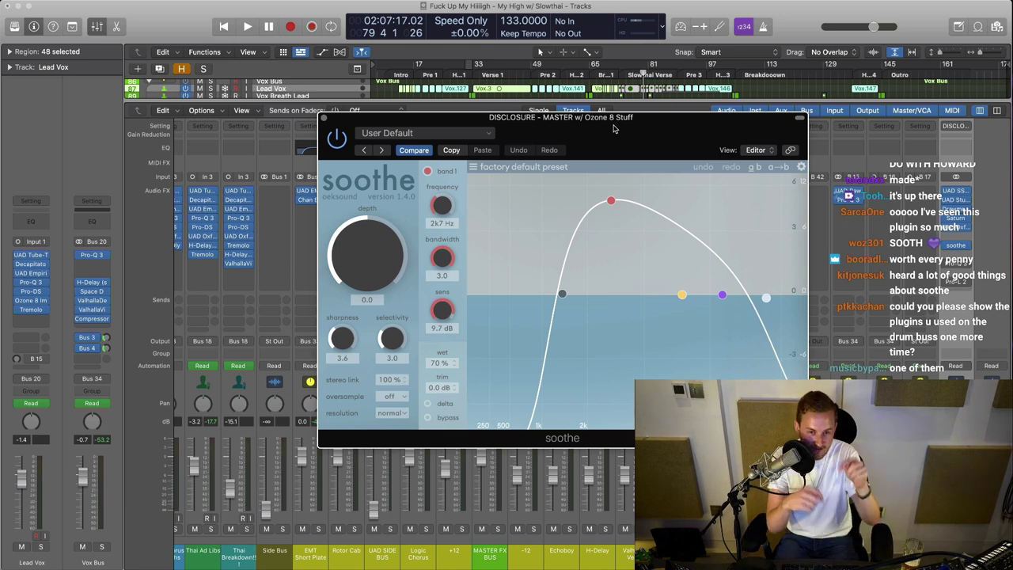
drag(613, 128, 619, 133)
click(630, 77)
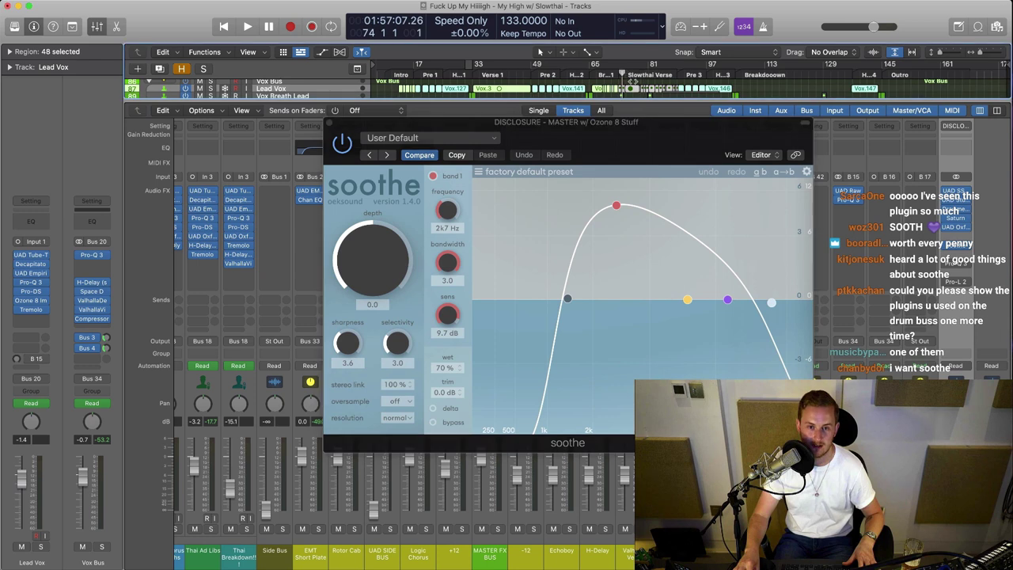
key(space)
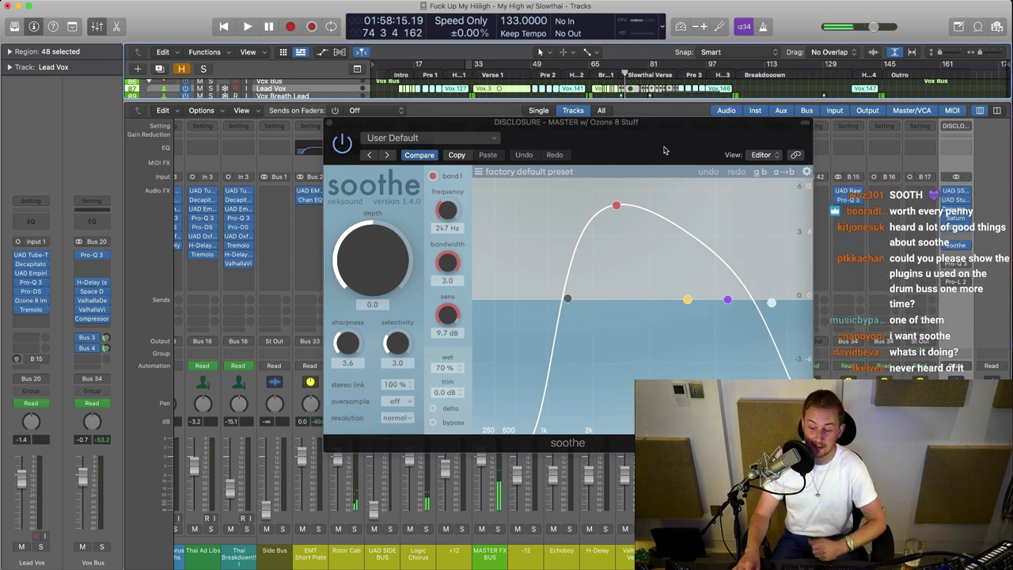
drag(643, 148, 663, 148)
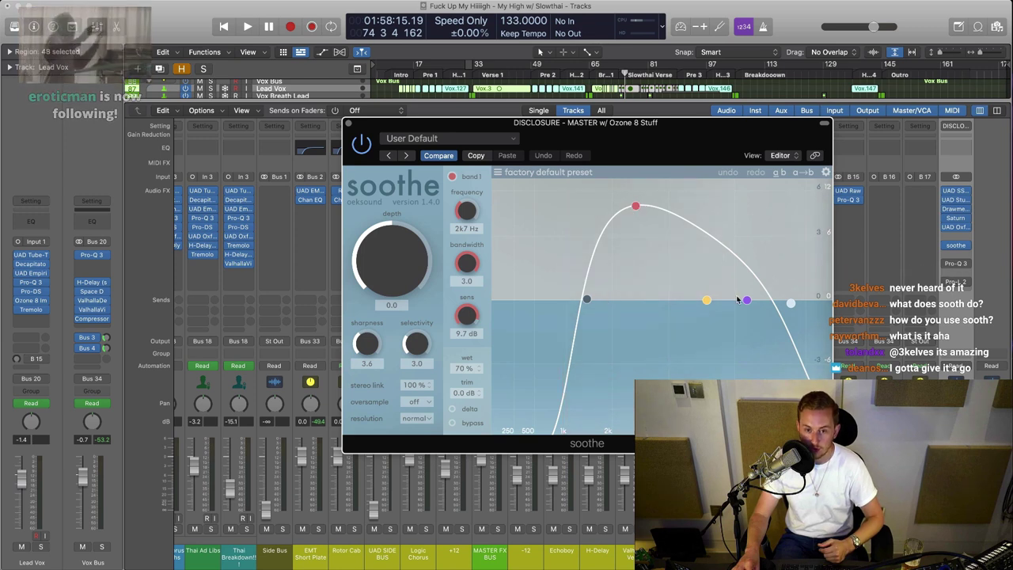
- Set soothe's high band to 12k5 Hz, audition the delta signal from Break 1 and bar 74, and switch delta off
mouse_move(790, 304)
mouse_down()
mouse_move(744, 302)
mouse_move(784, 300)
mouse_up()
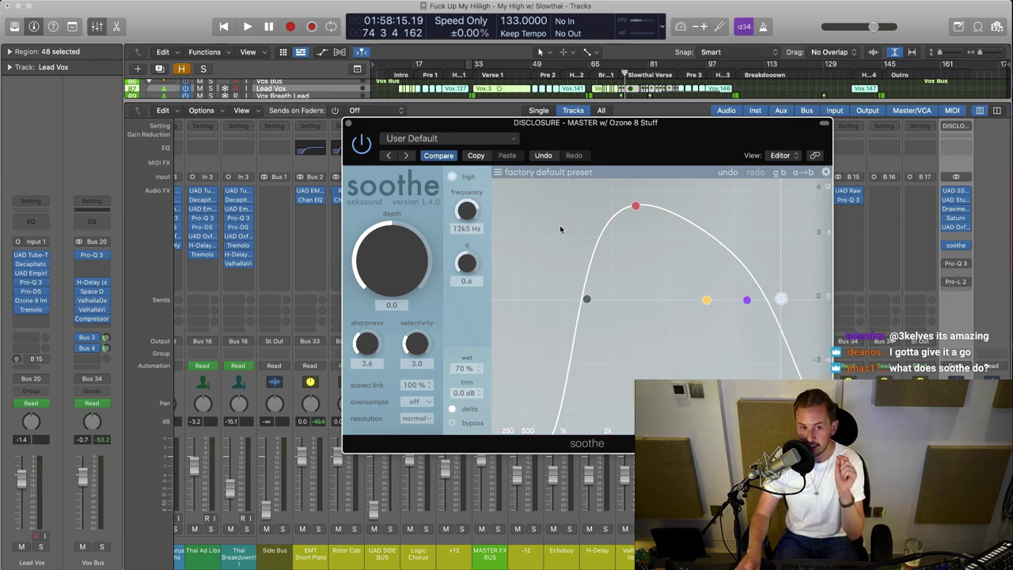
click(589, 74)
key(space)
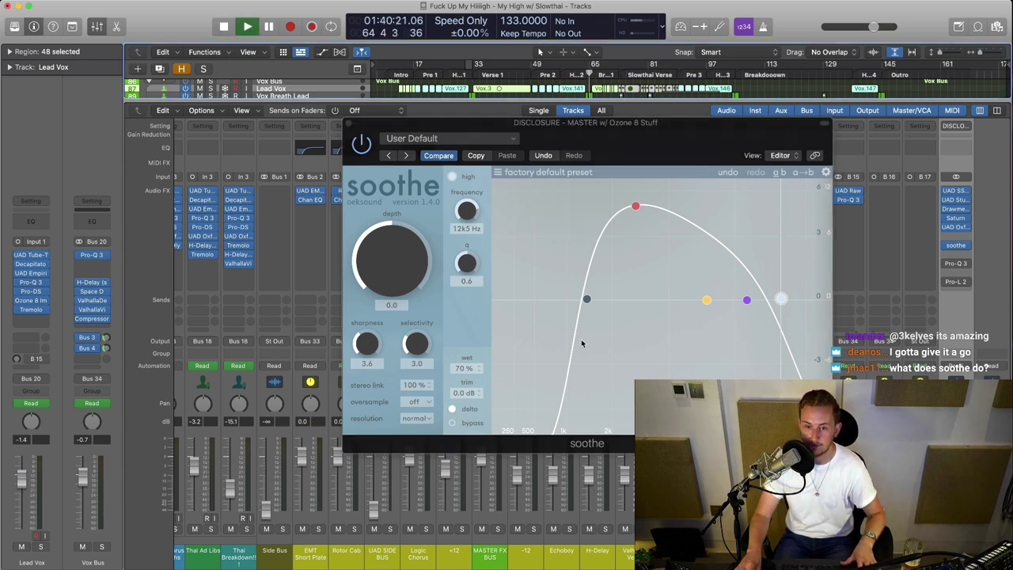
click(623, 76)
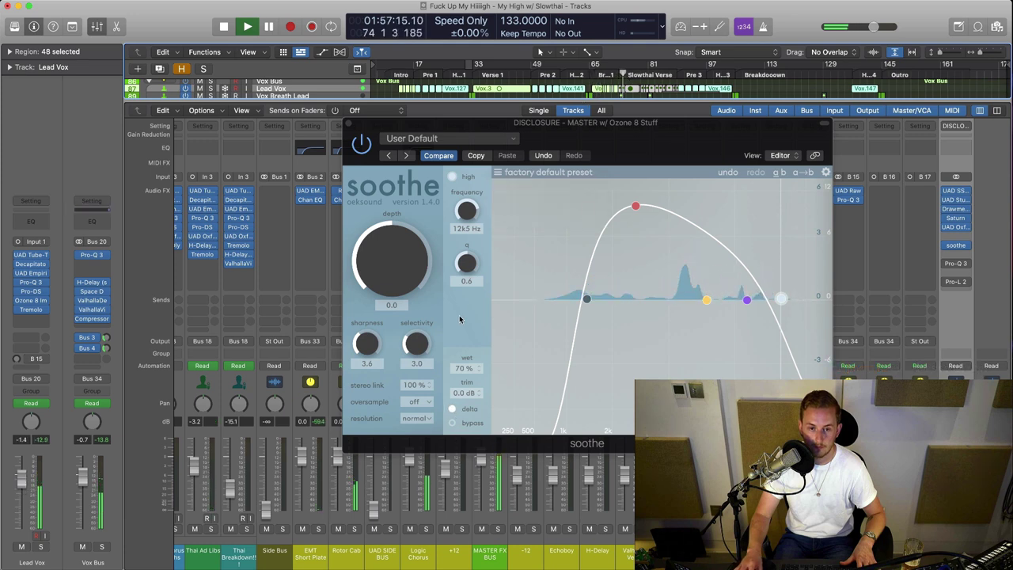
click(452, 410)
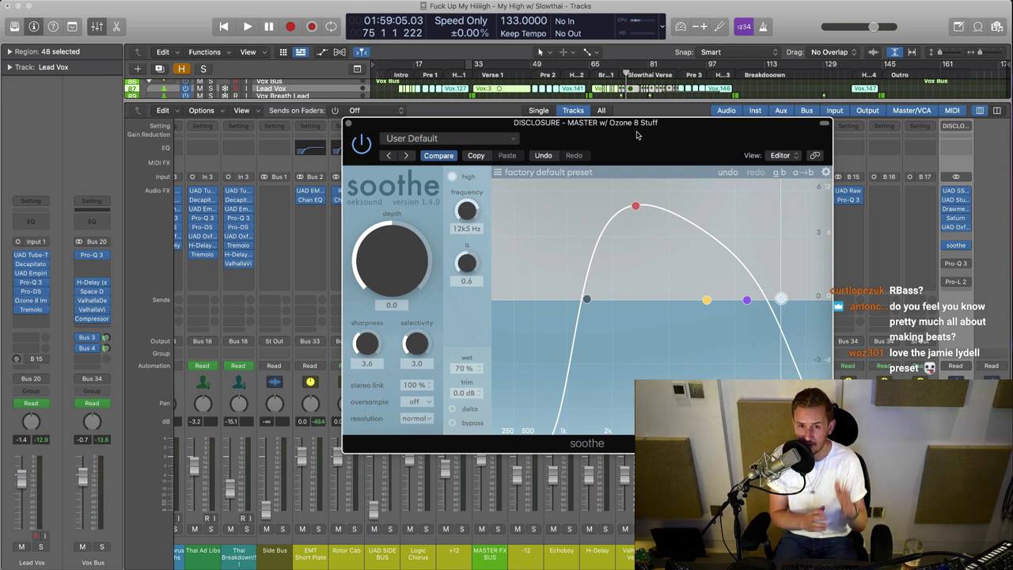
- Inspect the master channel's Pro-Q 3, viewing its phase modes without changing Natural Phase, and its low-frequency band
click(956, 246)
click(955, 262)
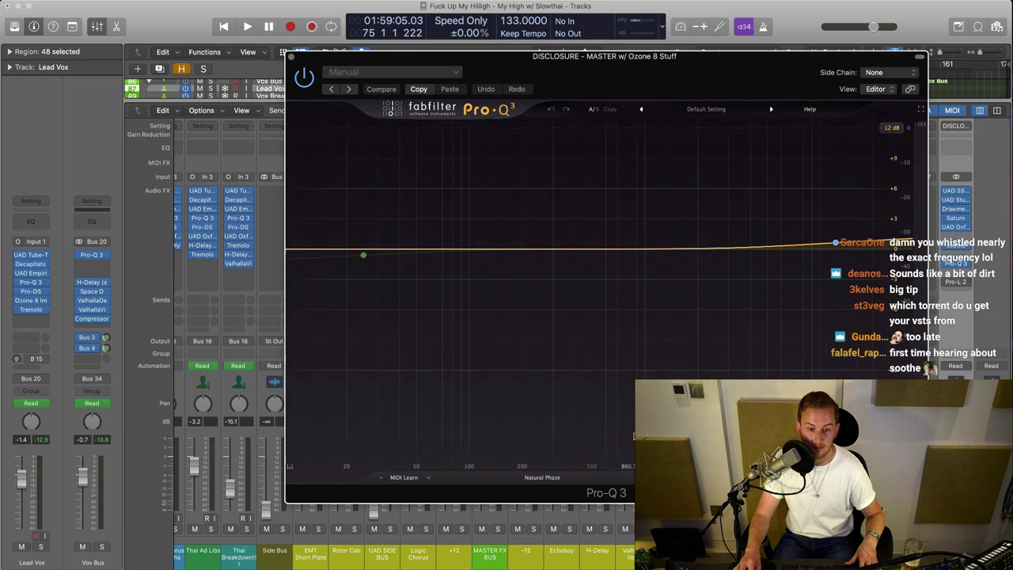
click(543, 478)
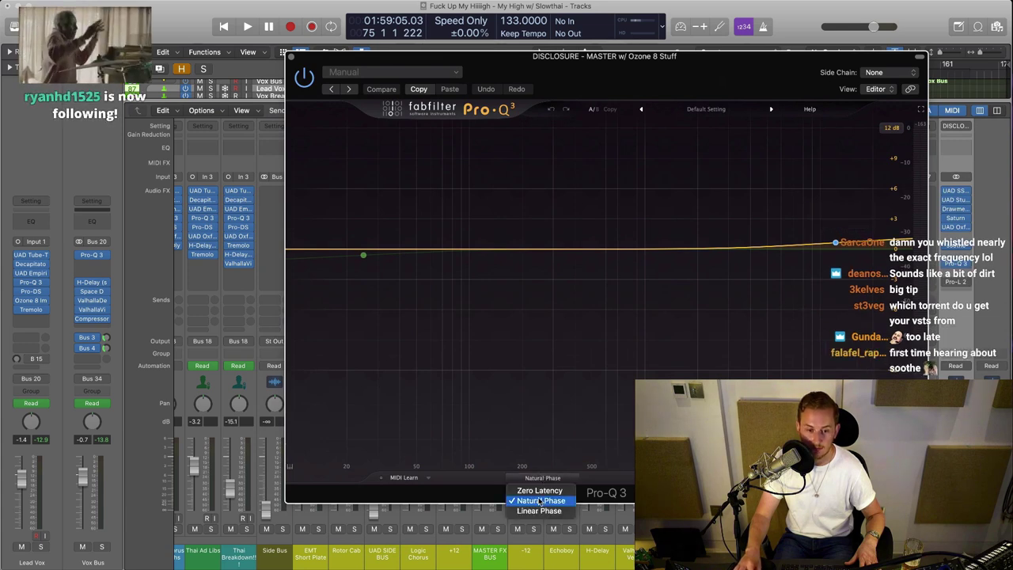
click(547, 479)
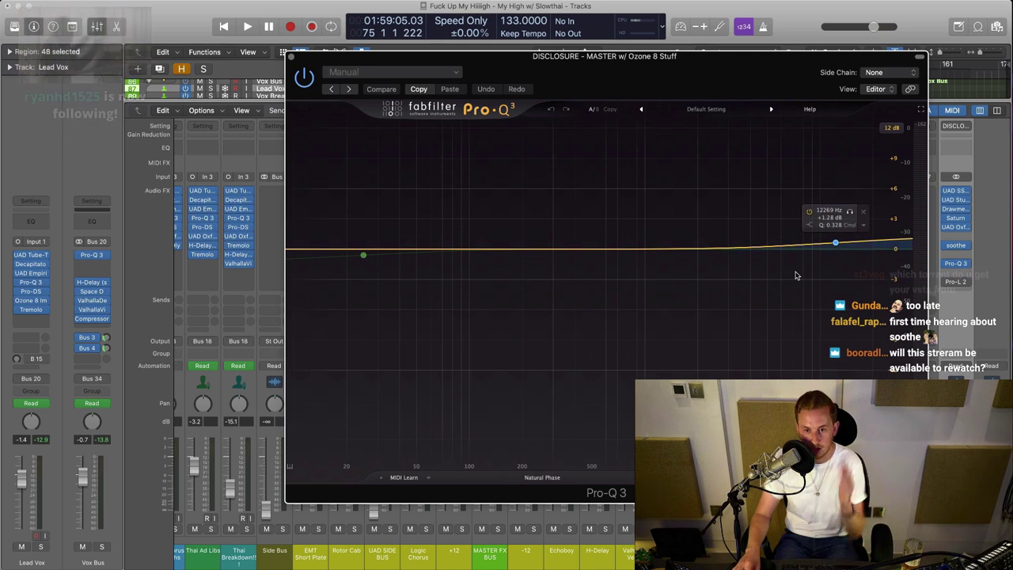
click(364, 258)
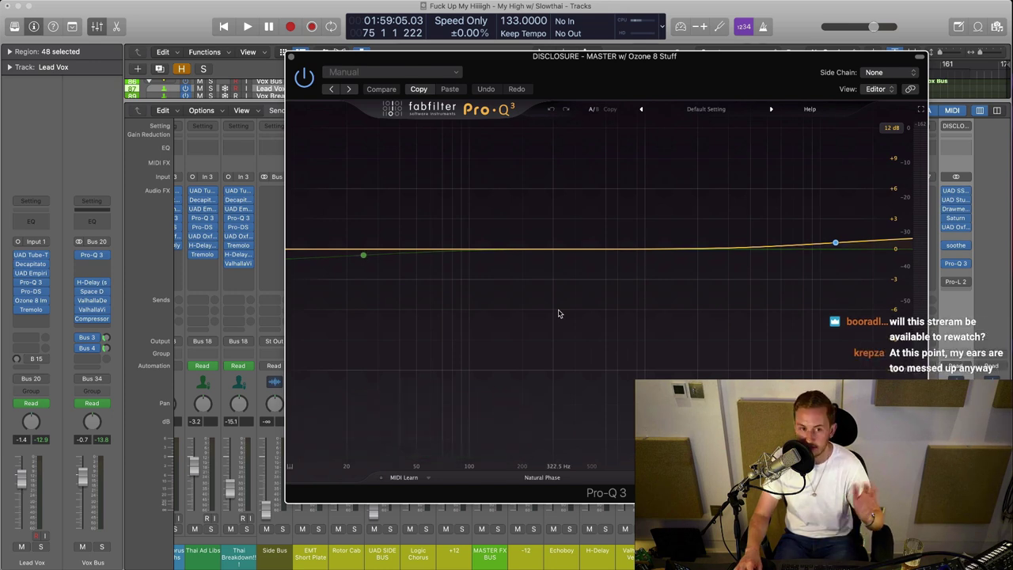
- Bypass and re-enable the Pro-Q 3 high band on the master channel, and close the equalizer window
mouse_move(829, 232)
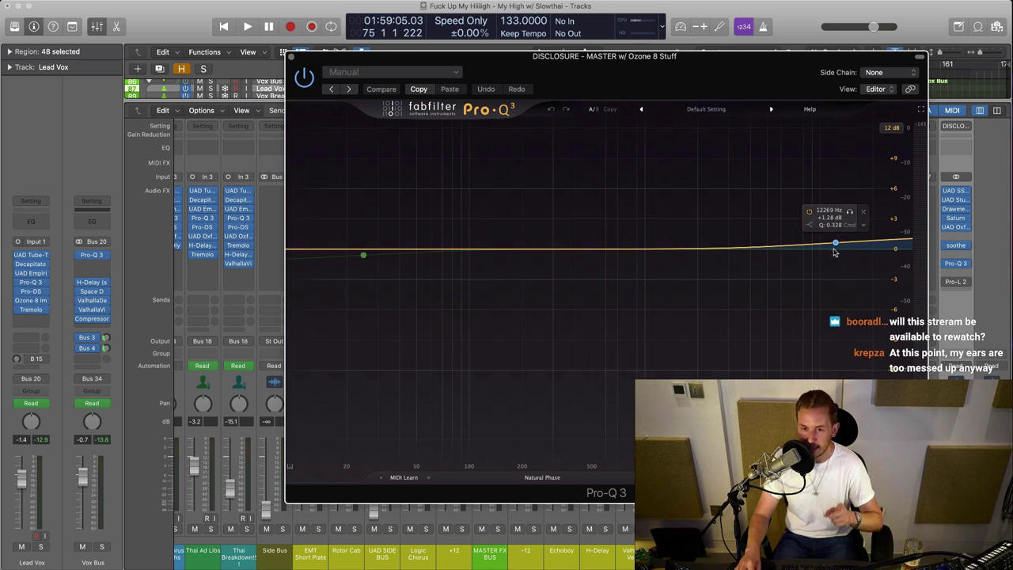
click(810, 212)
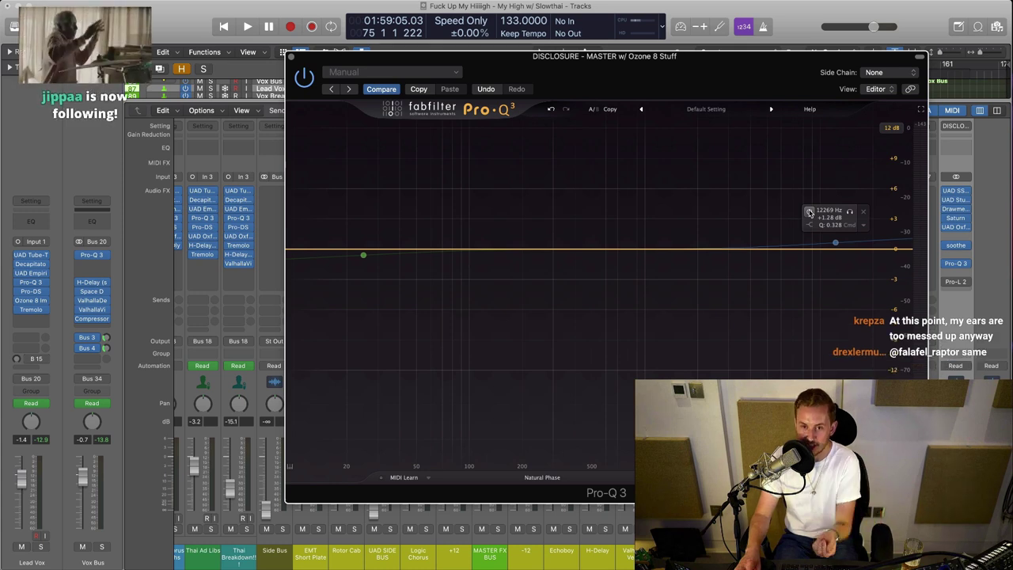
click(809, 212)
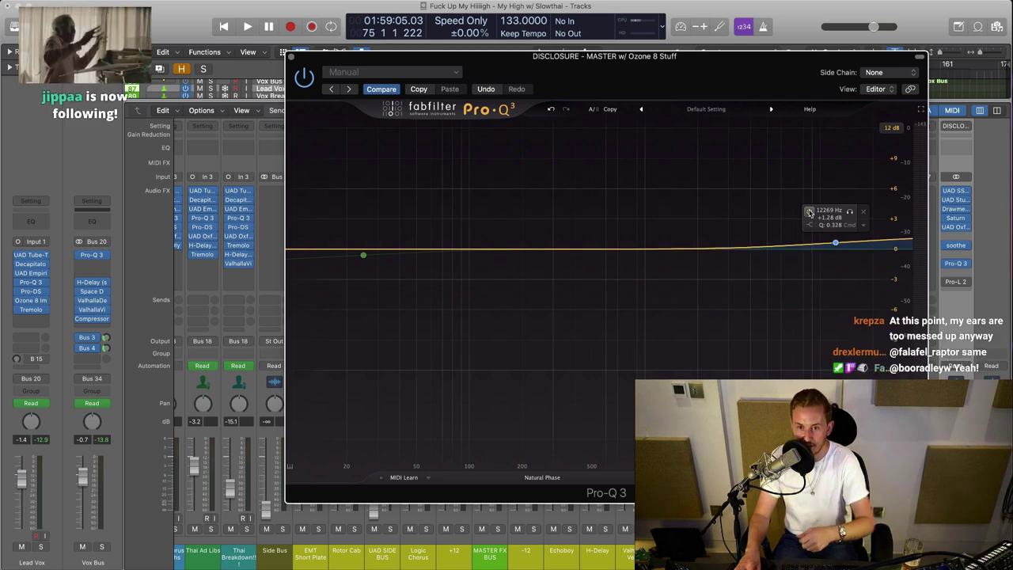
click(292, 59)
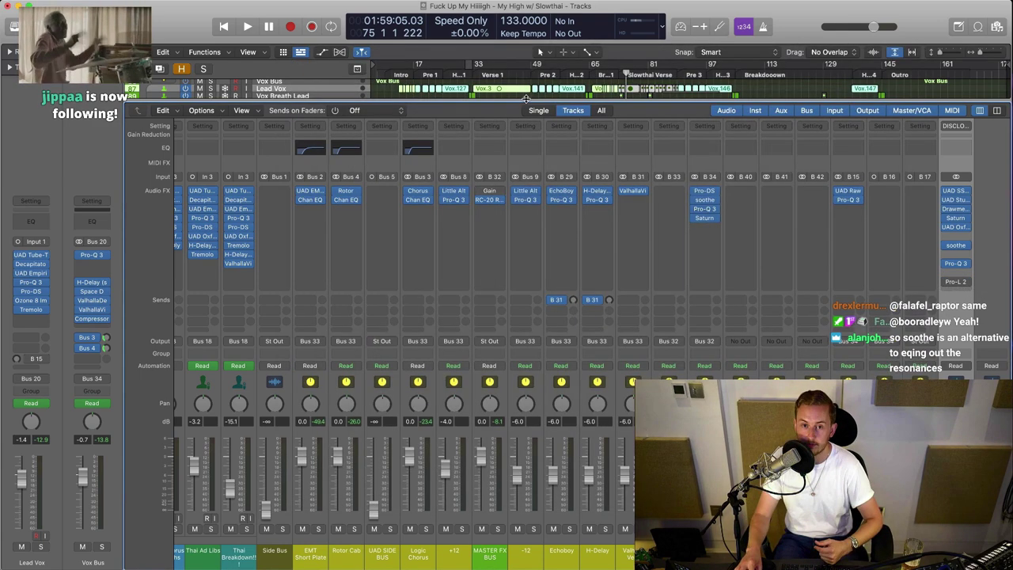
click(958, 266)
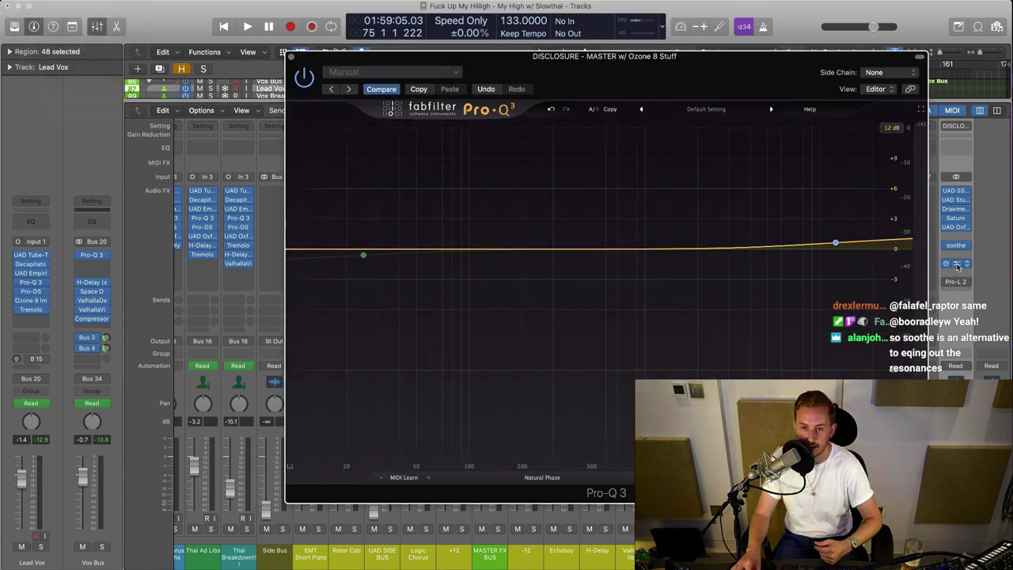
click(292, 59)
- Inspect the Pro-L 2 limiter on the master channel, reposition its window and close it
click(958, 283)
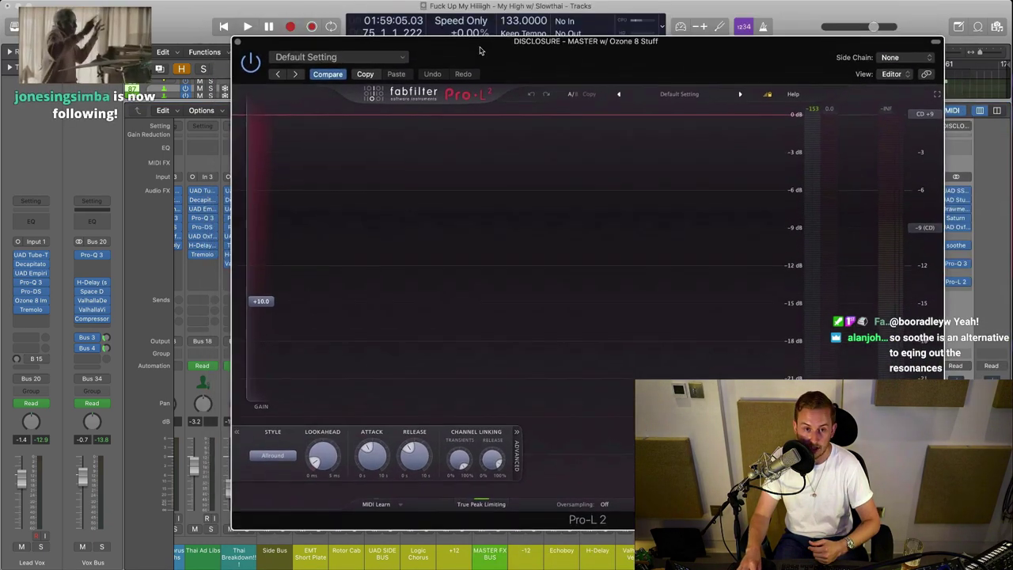
drag(480, 50, 491, 59)
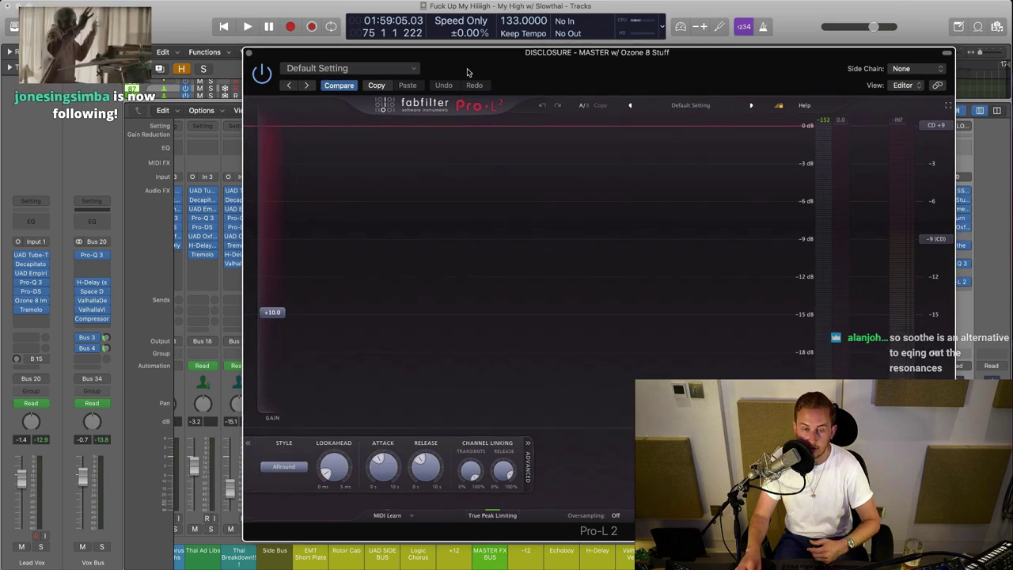
click(249, 53)
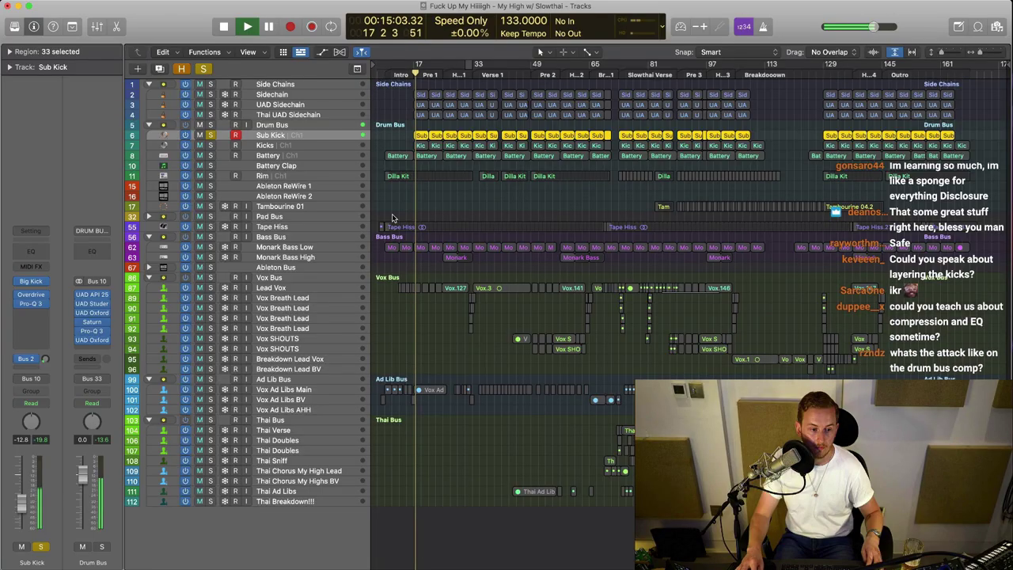
- Solo the Kicks track in place of Sub Kick and play it from bar 17
click(211, 145)
click(265, 145)
click(210, 135)
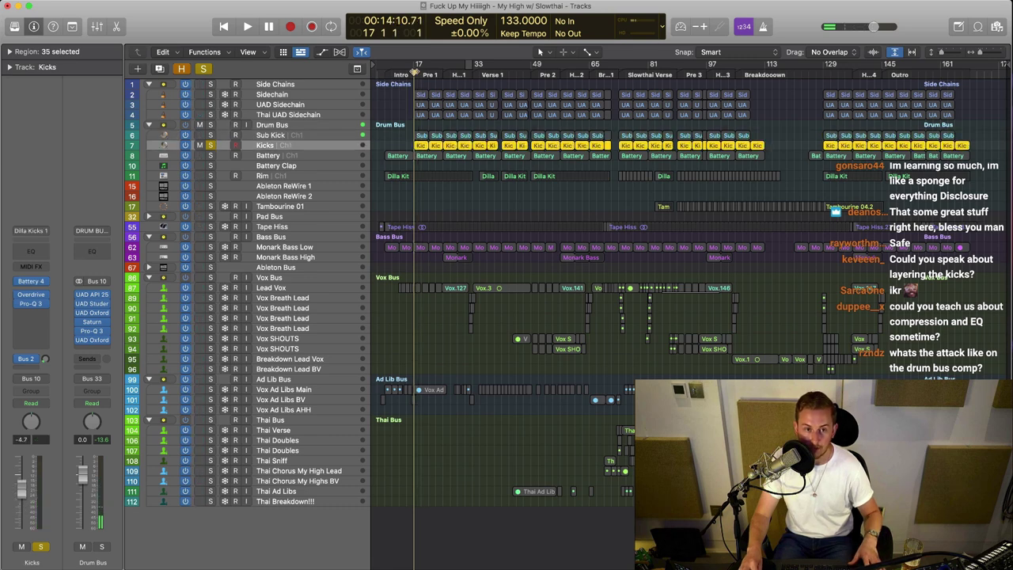
key(space)
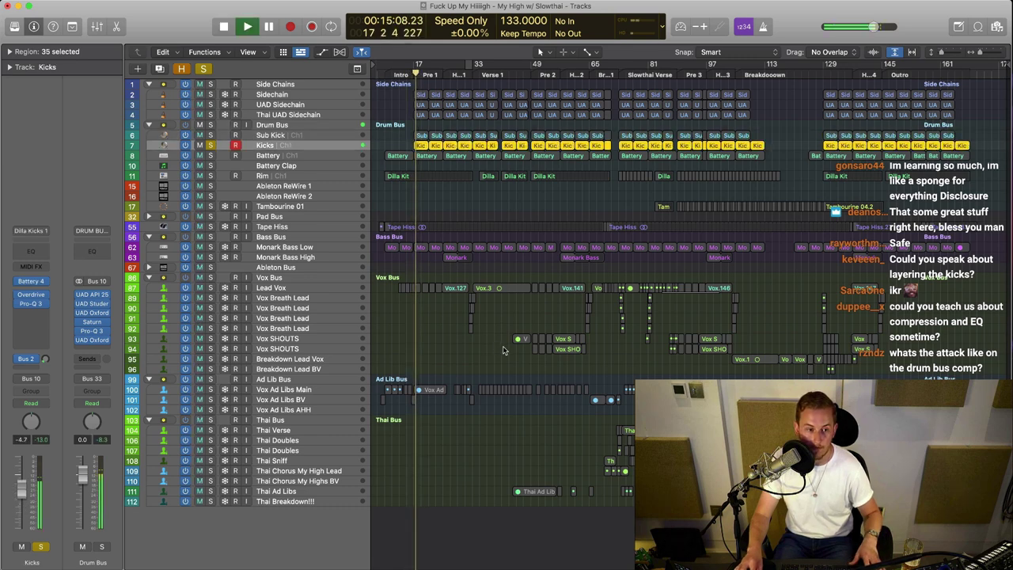
- Open the Pro-Q 3 on the Kicks track, stop playback and reposition the window to show the full EQ curve
click(31, 294)
click(31, 303)
key(space)
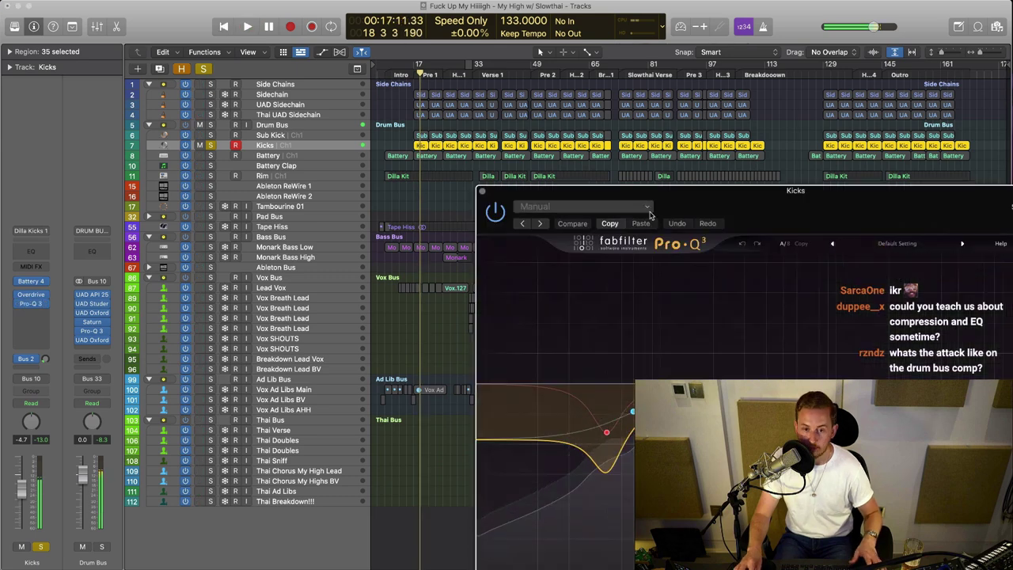
drag(696, 199, 500, 79)
- Bypass the two lowest cut bands in the Kicks track's Pro-Q 3 and play the soloed kicks
mouse_move(436, 295)
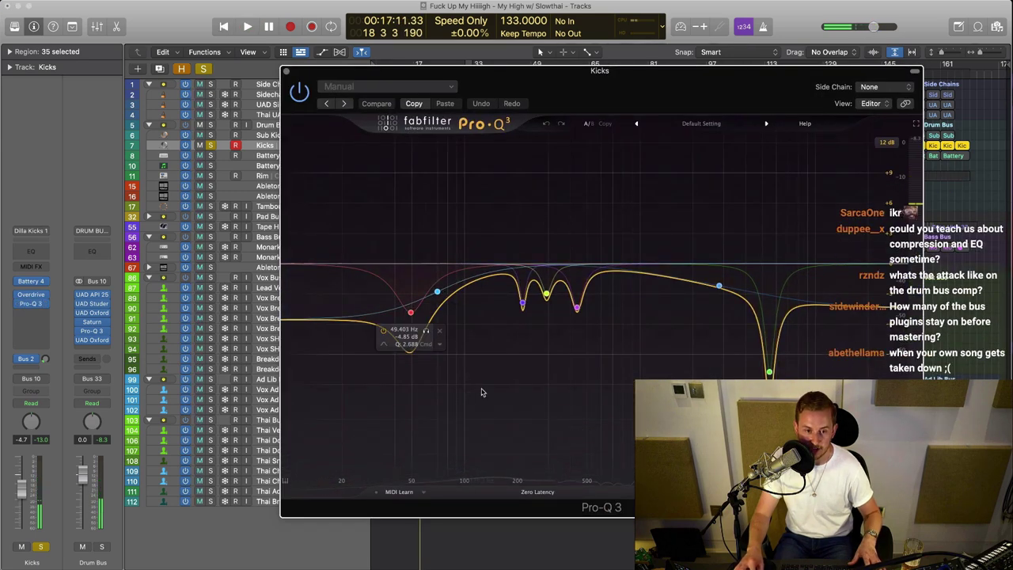
shift+click(411, 312)
click(313, 422)
key(space)
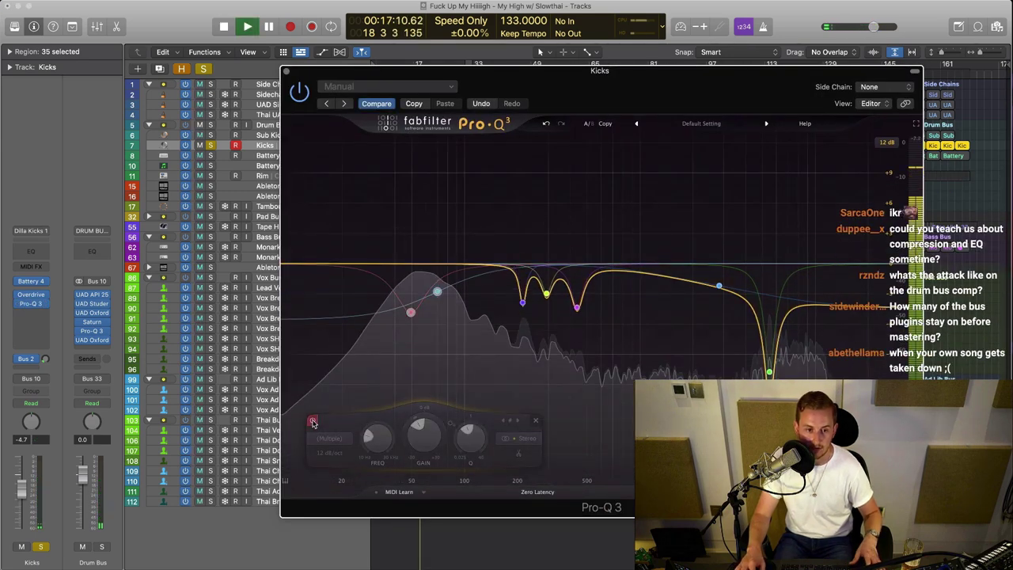
- Re-enable the two lowest cut bands in the Kicks track's Pro-Q 3, stop playback and close the plug-in window
click(313, 422)
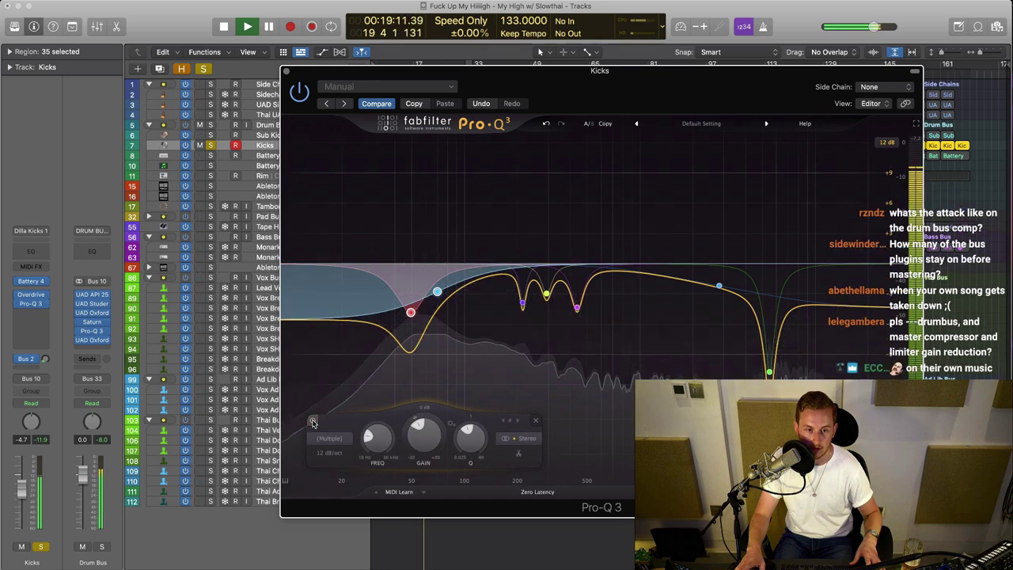
key(space)
click(288, 72)
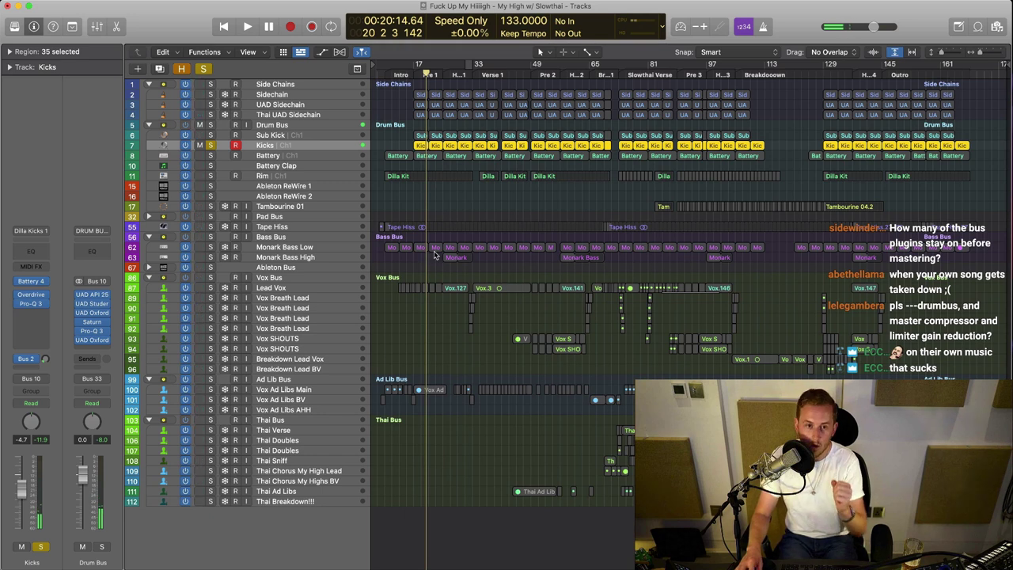
- Solo Sub Kick together with Kicks and play both layers from bar 17
click(211, 136)
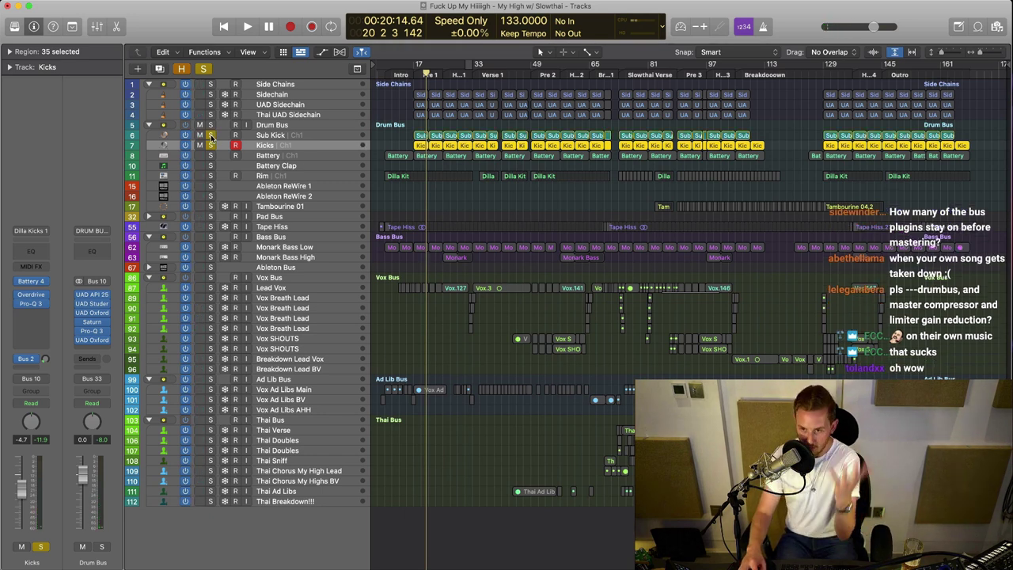
key(comma)
key(comma)
key(comma)
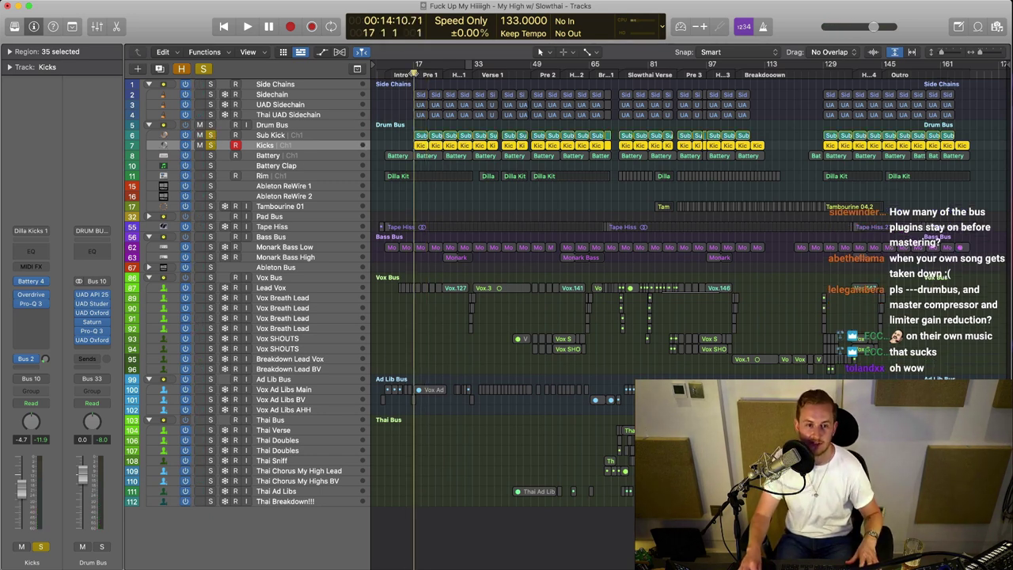
key(space)
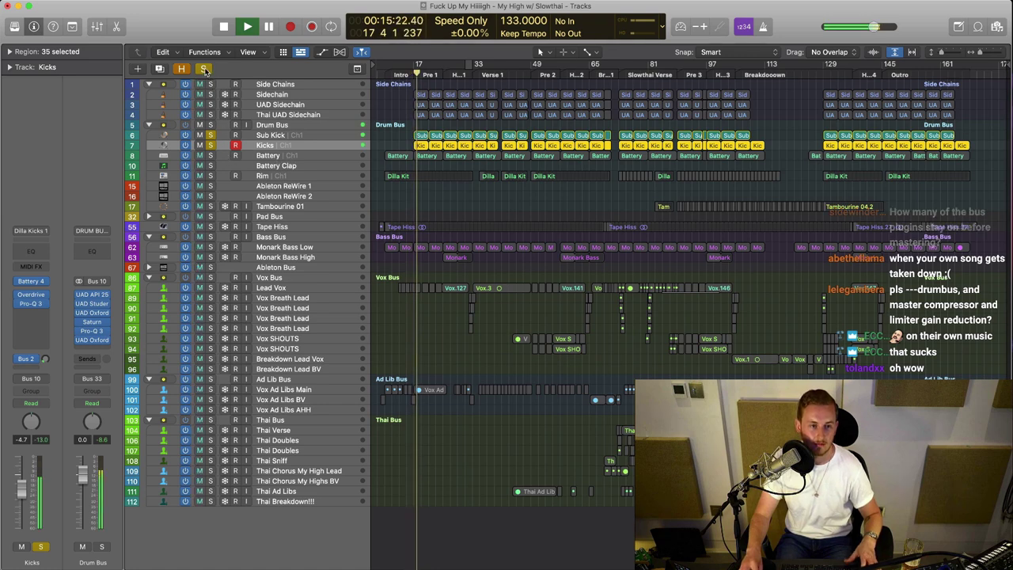
key(space)
- Clear the solos and audition the Big Kick and the two secondary Kicks channels soloed in the mixer
click(203, 69)
key(x)
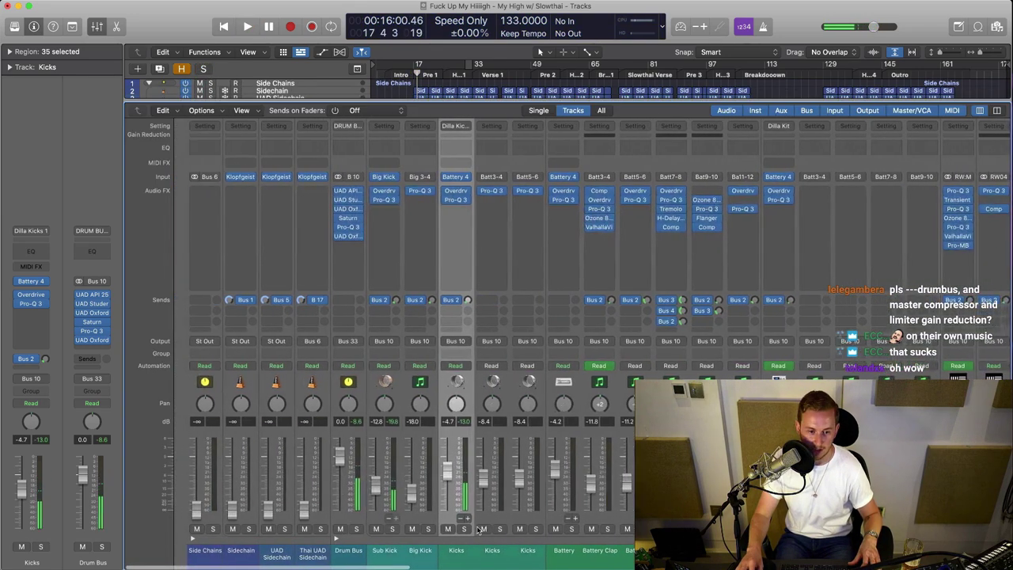
key(space)
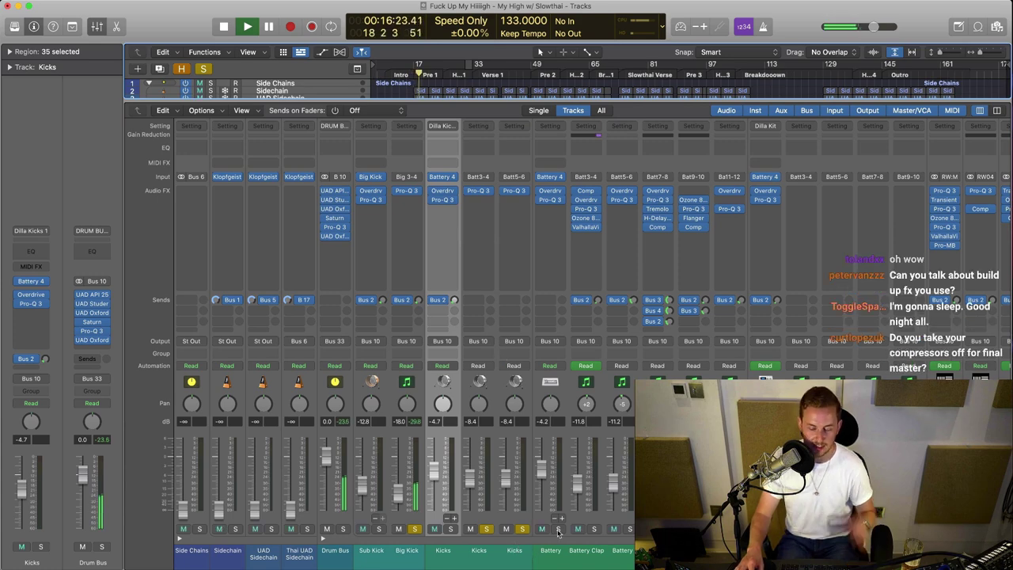
key(x)
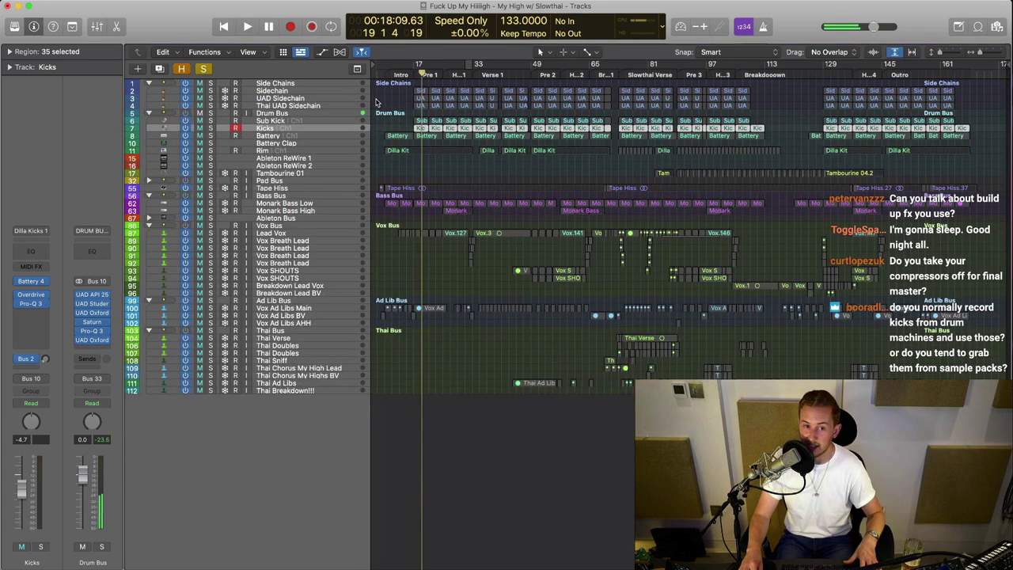
- Solo the Ableton ReWire 1 track, play it from bar 17, and unsolo it after stopping
click(210, 185)
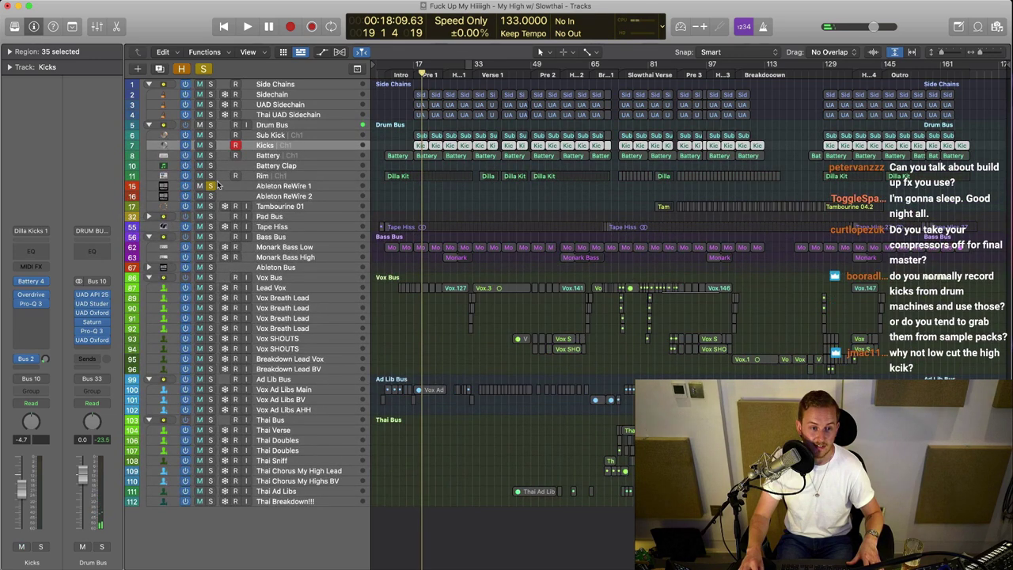
click(413, 70)
key(space)
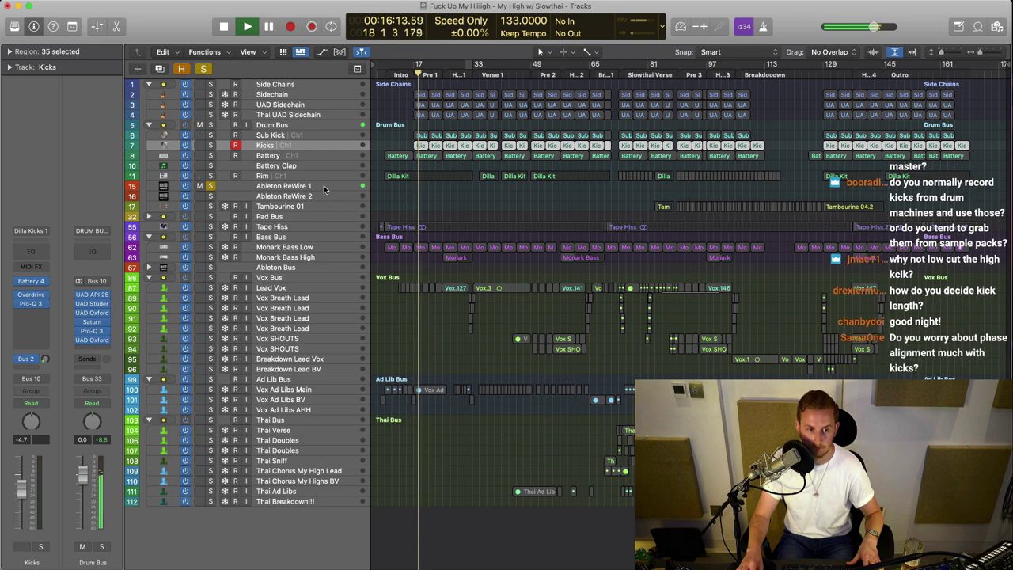
key(space)
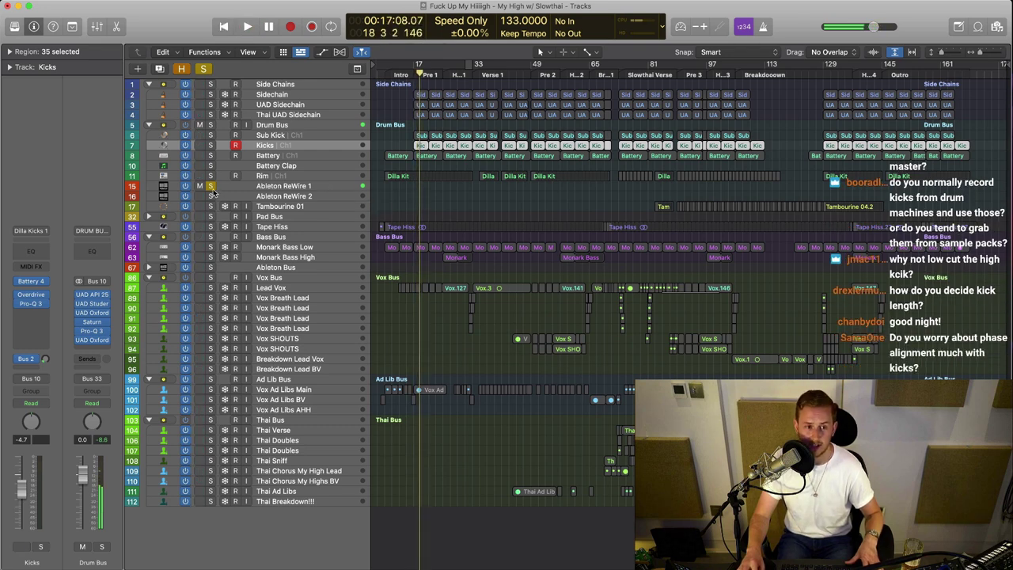
click(211, 187)
click(343, 186)
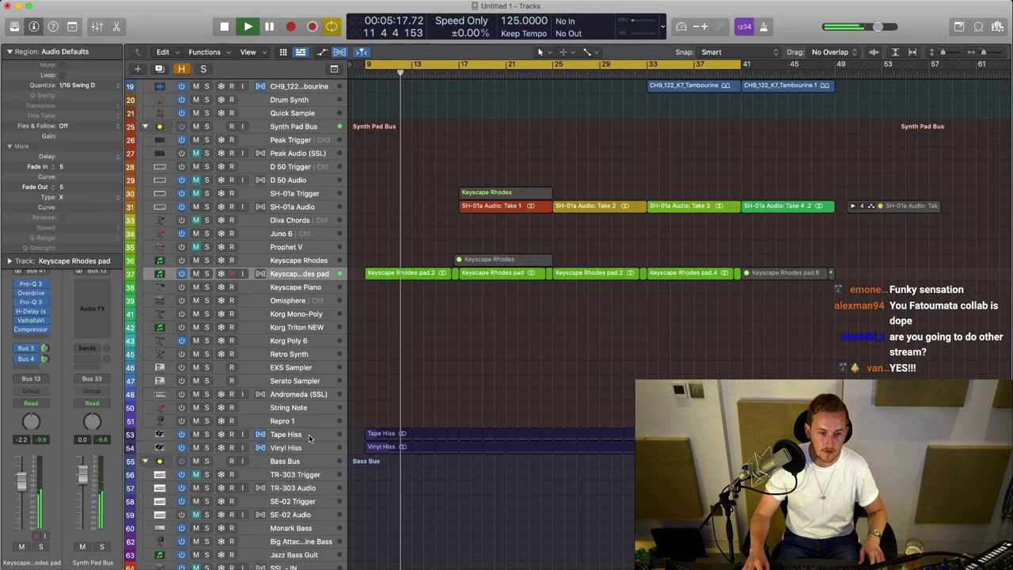
- Examine the Tape Hiss and Vinyl Hiss regions up close in the Untitled 1 project
drag(381, 394, 390, 481)
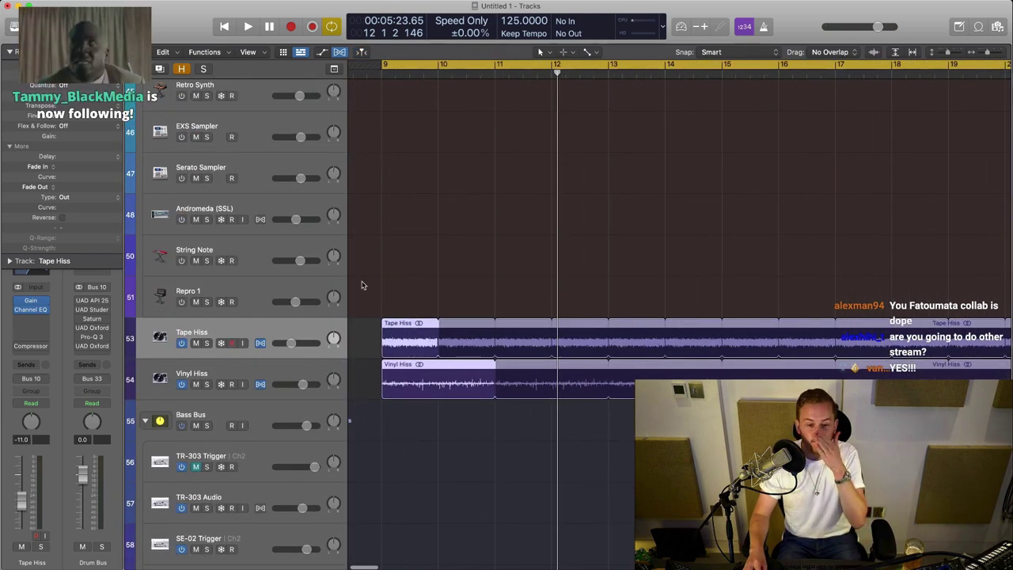
click(377, 291)
drag(372, 299, 624, 475)
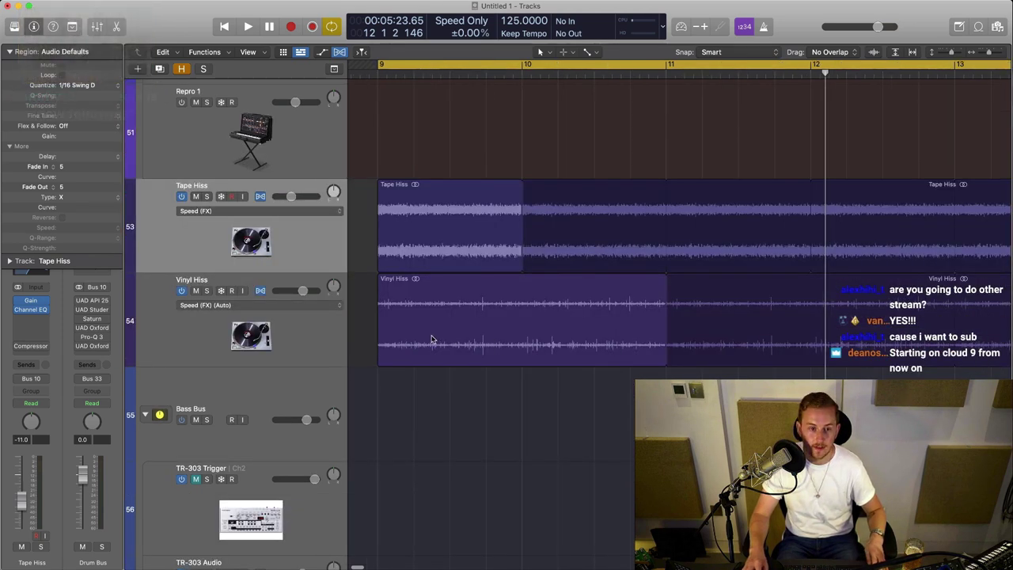
click(415, 244)
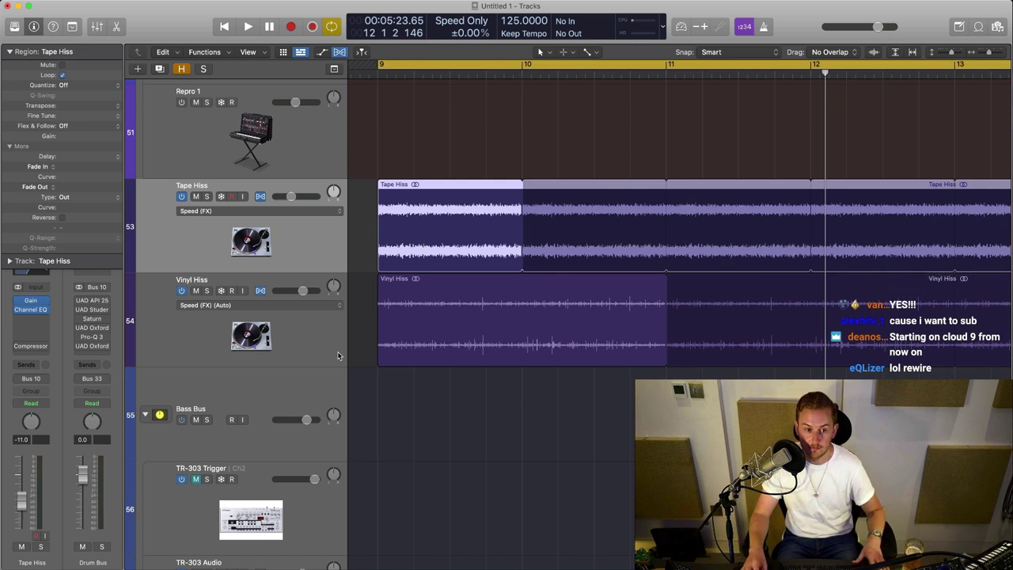
click(435, 324)
click(468, 419)
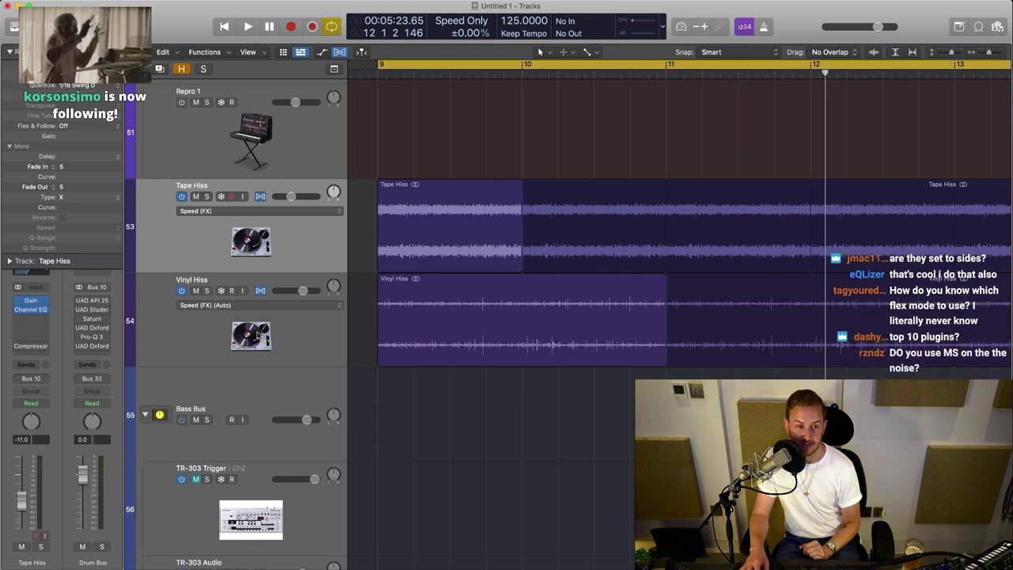
- Rebalance the noise layers with playback from bar 9, setting Tape Hiss to -7.4 dB and lowering the Vinyl Hiss volume
drag(303, 291, 349, 365)
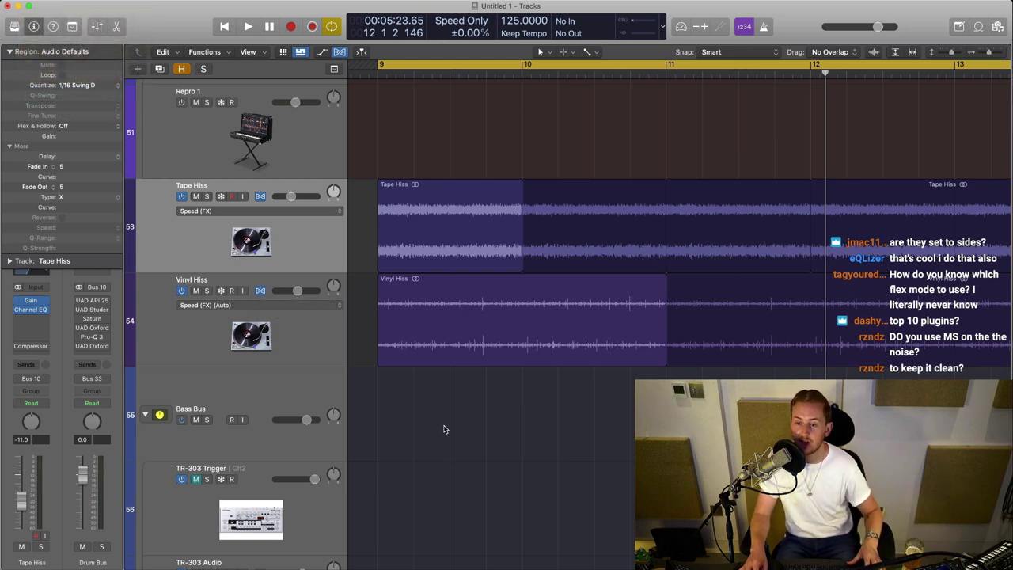
scroll(409, 341, down, 1)
click(448, 208)
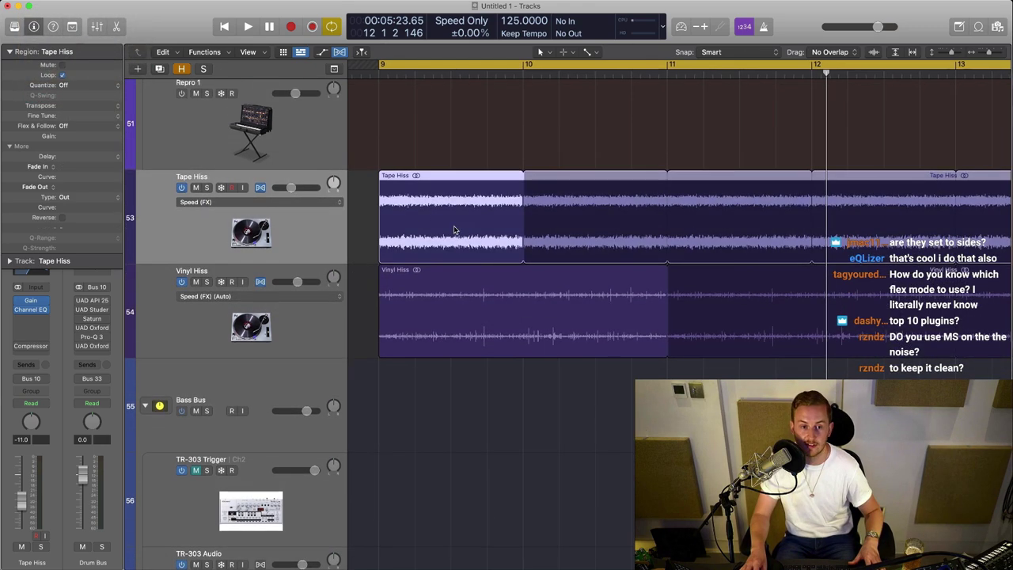
click(489, 475)
key(space)
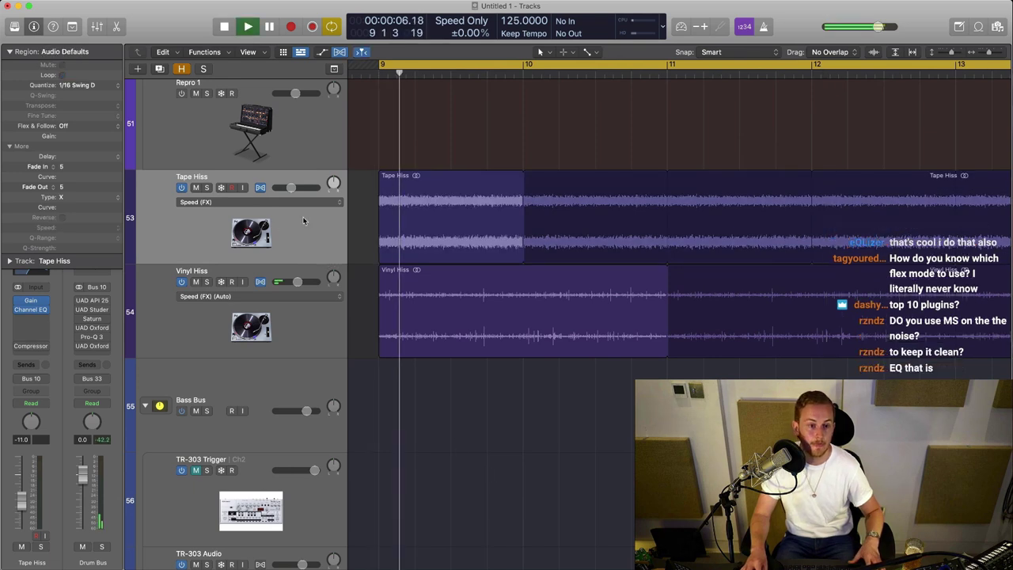
click(291, 187)
drag(292, 188, 294, 187)
drag(298, 281, 292, 281)
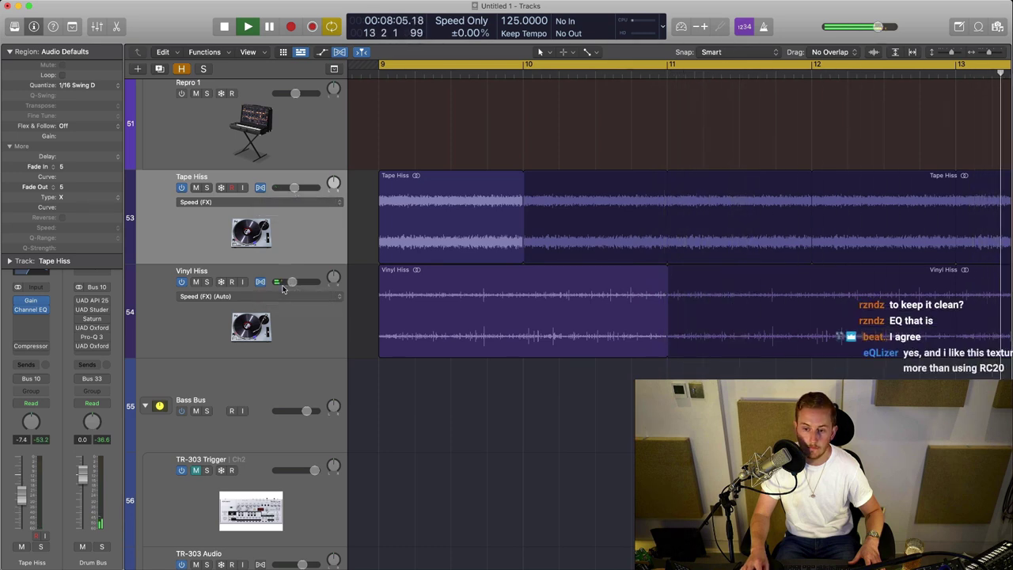
- Bring the full "My High" arrangement into view and look over its tracks from the Drum Bus to the Thai Bus
key(super+Up)
key(super+Left)
key(super+Left)
key(super+Left)
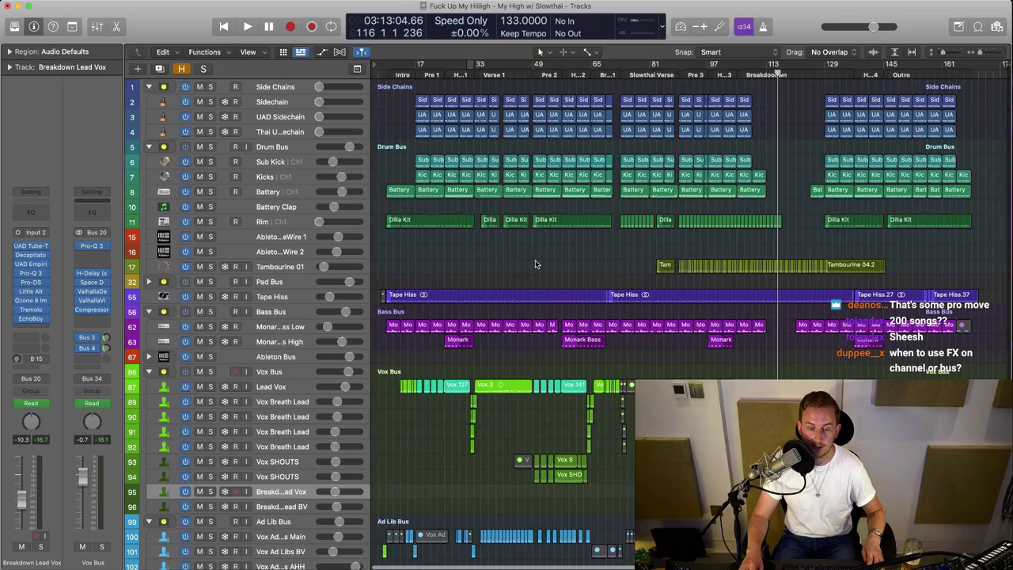
scroll(535, 262, down, 3)
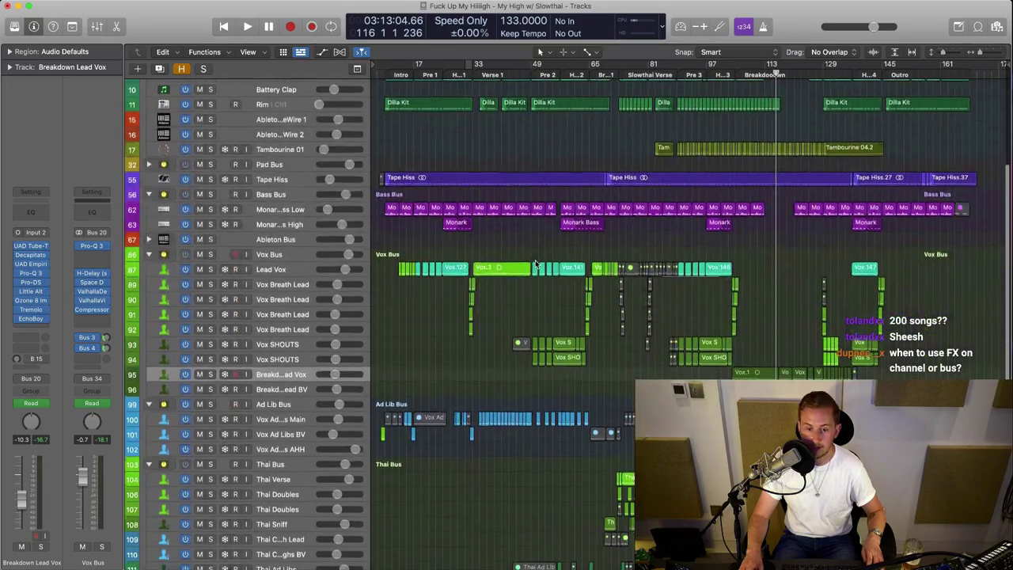
key(super+Up)
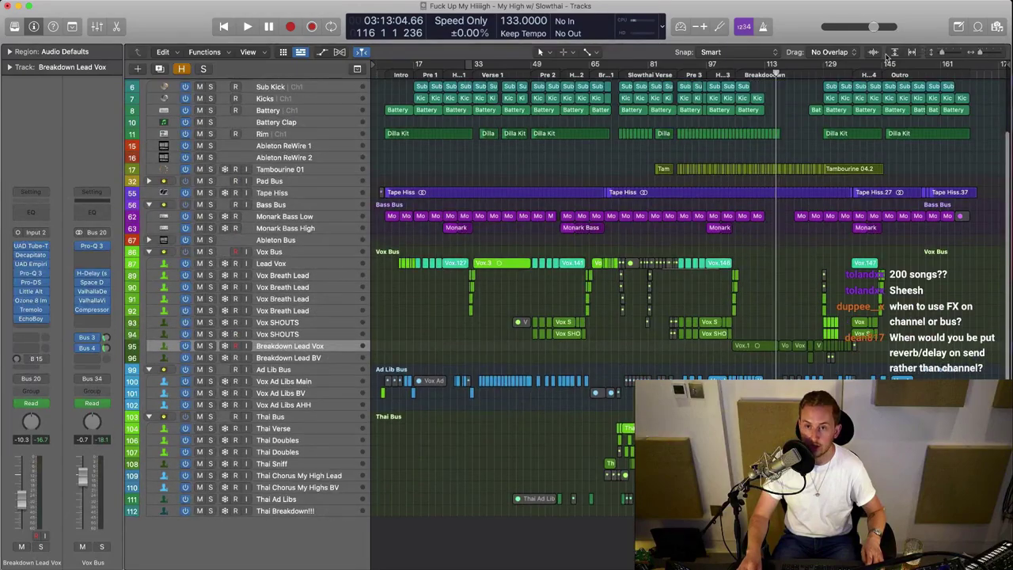
scroll(773, 118, up, 3)
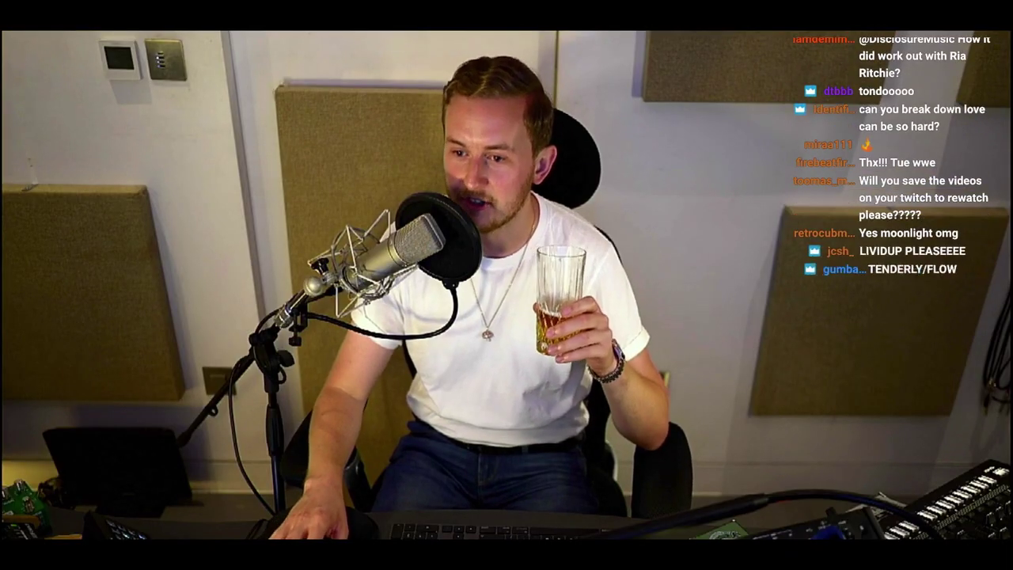